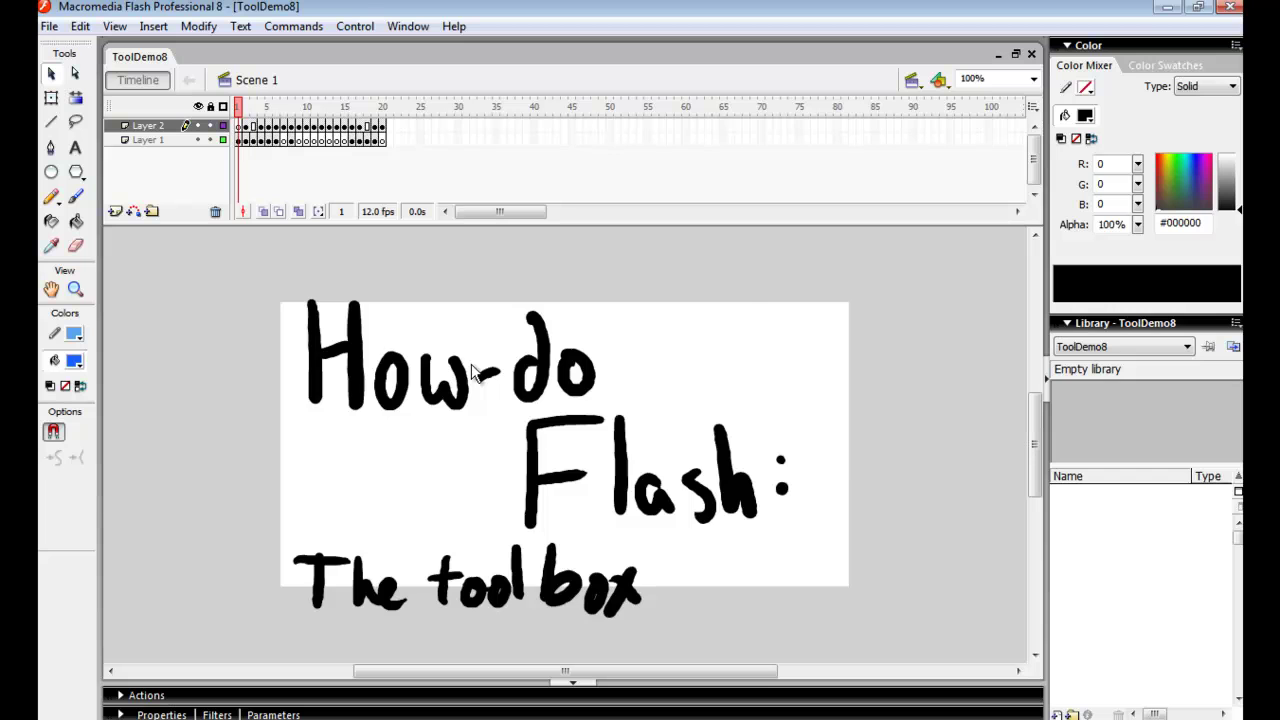
Advance from the title frame to frame 2, 'The select tool - V'.
key(period)
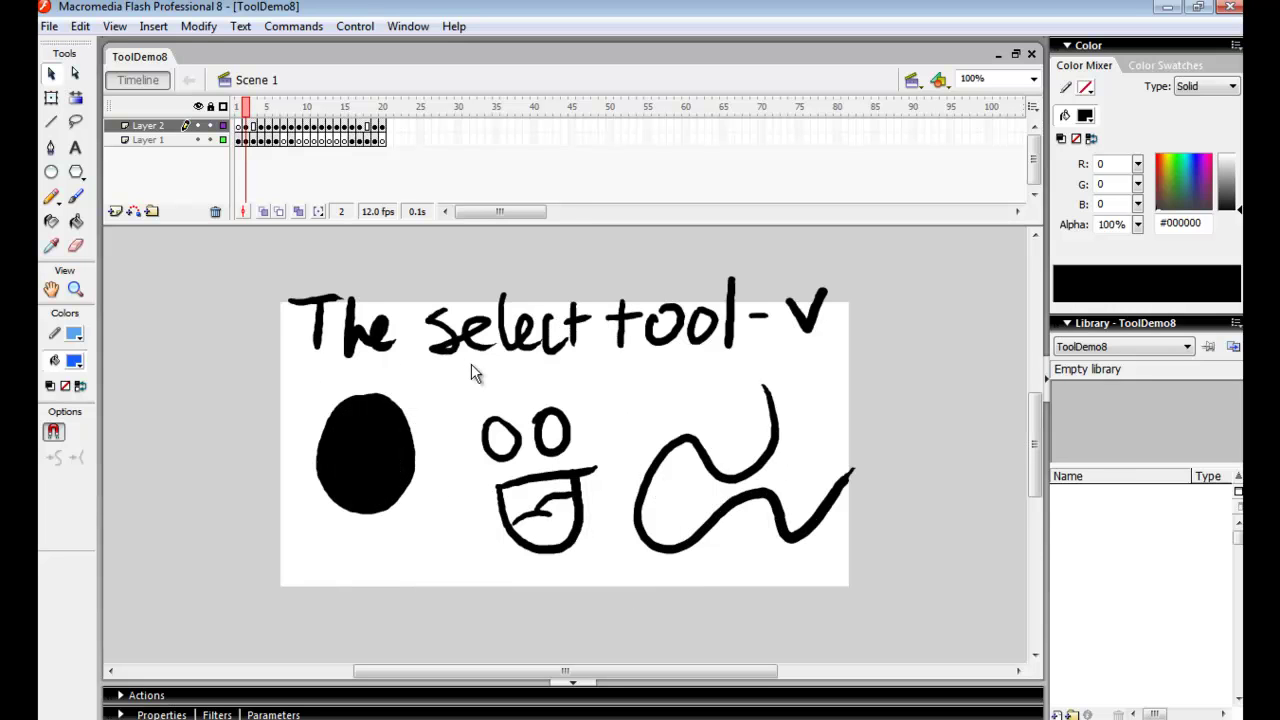
With the Selection tool, select the black ellipse and add the face's mouth and eyes, then drop the right eye.
click(51, 74)
click(810, 322)
click(842, 408)
click(389, 462)
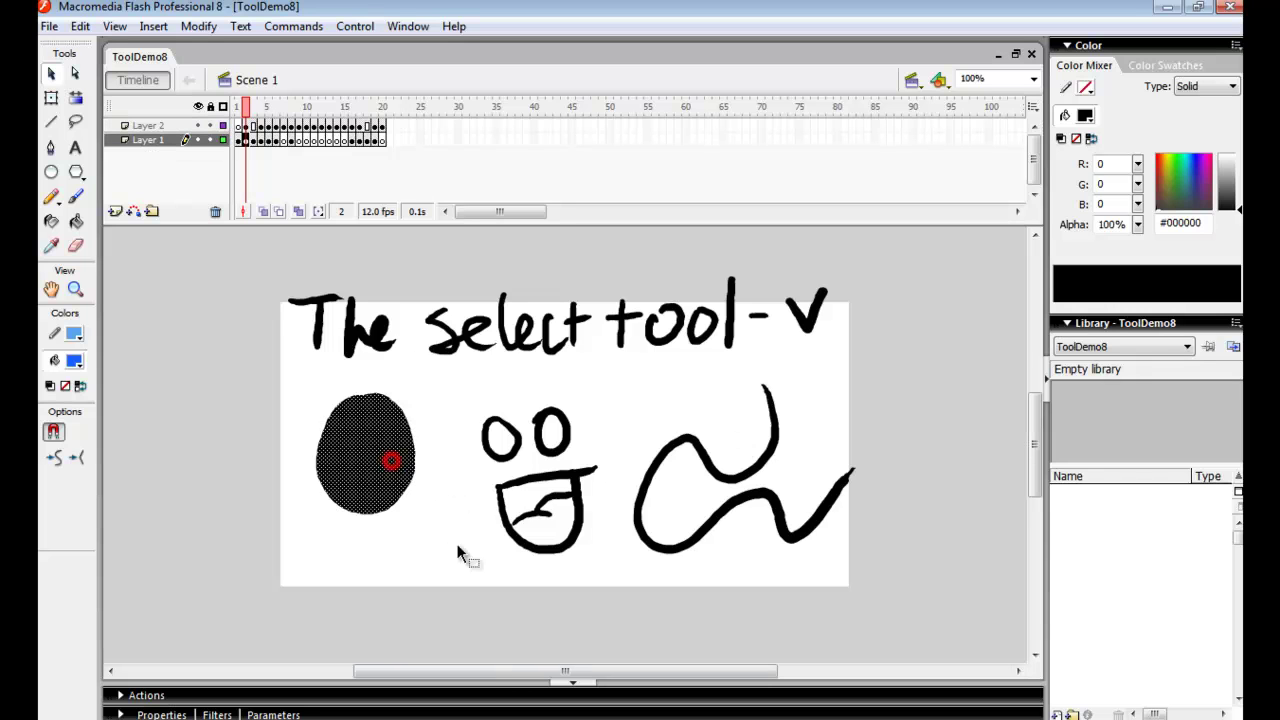
shift+click(576, 470)
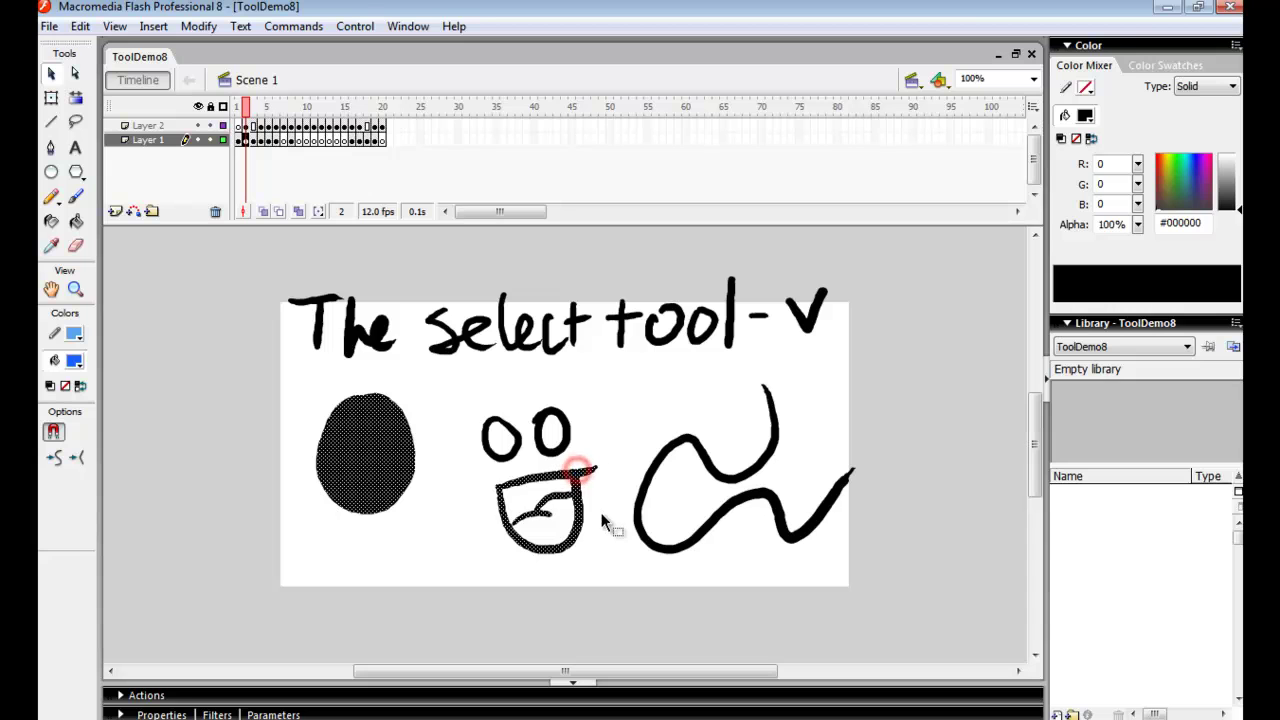
shift+click(557, 449)
shift+click(514, 438)
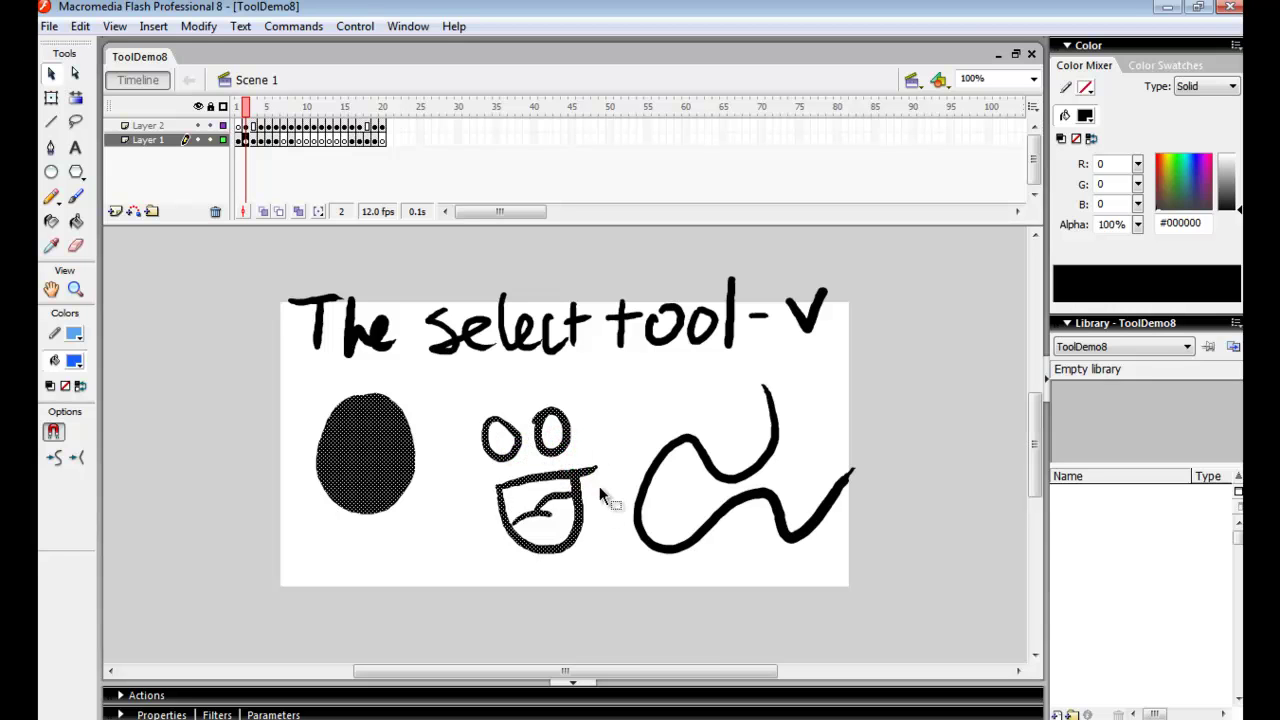
shift+click(565, 440)
Marquee-select the wavy curve, drag it down the stage, undo the move, and go to frame 3.
drag(734, 403, 638, 602)
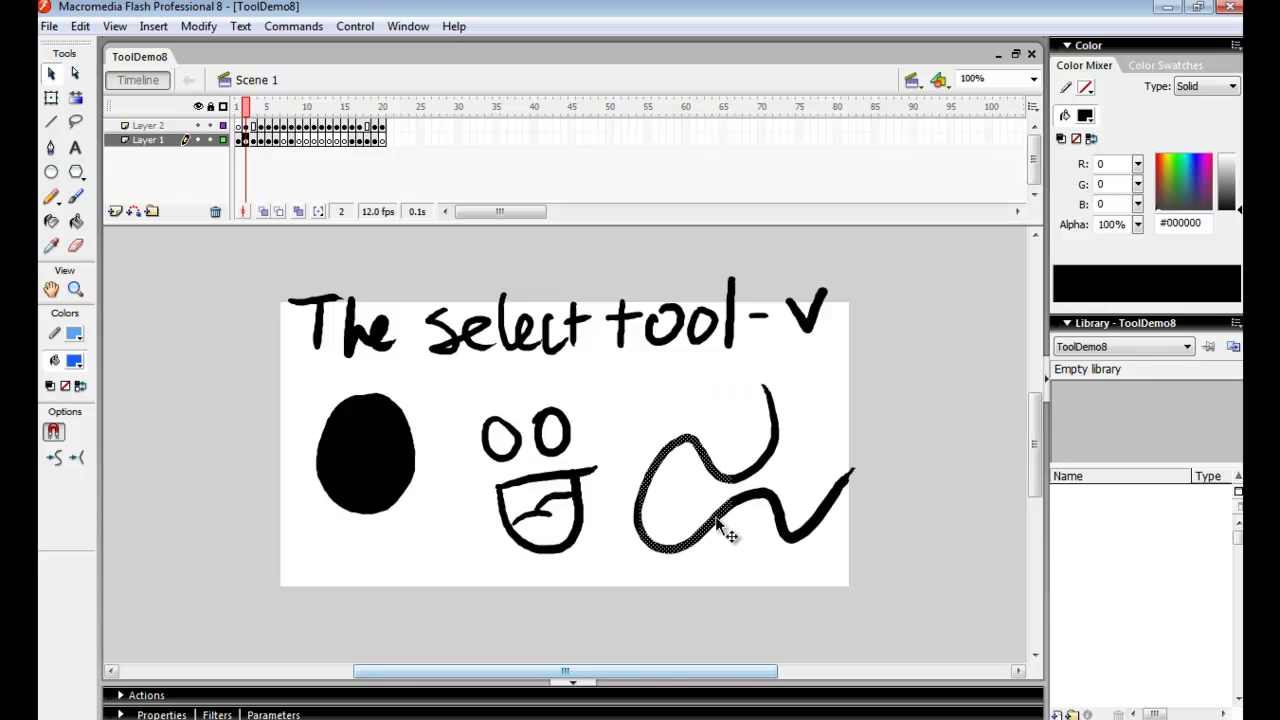
mouse_move(871, 437)
mouse_down()
mouse_move(617, 523)
mouse_move(540, 584)
mouse_up()
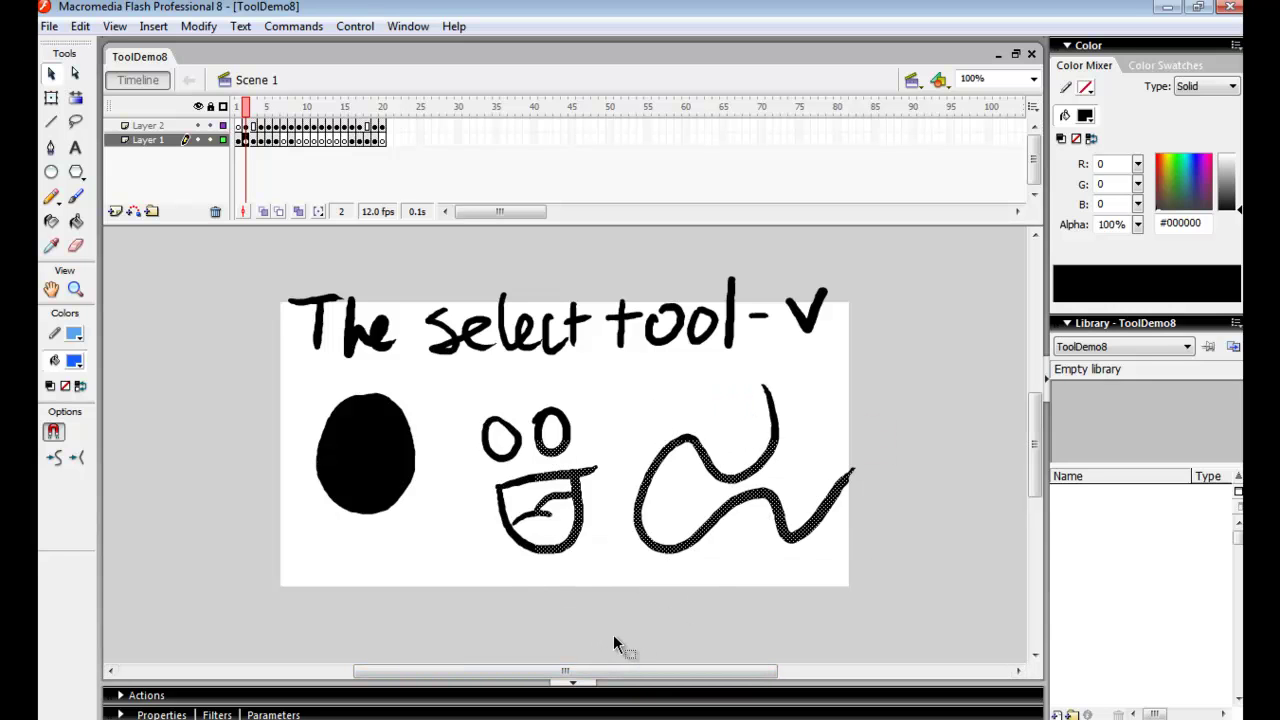
mouse_move(712, 465)
mouse_down()
mouse_move(716, 533)
mouse_move(734, 546)
mouse_move(777, 437)
mouse_move(720, 520)
mouse_move(812, 468)
mouse_move(751, 520)
mouse_up()
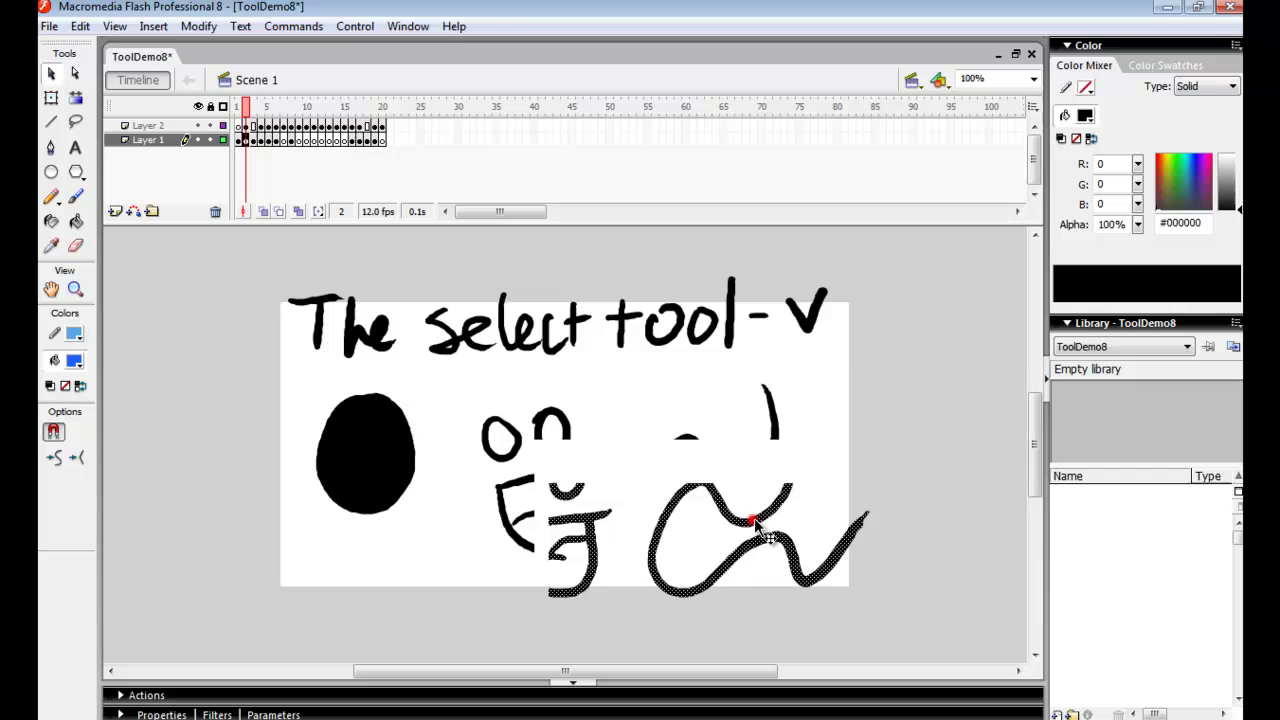
key(ctrl+z)
key(ctrl+y)
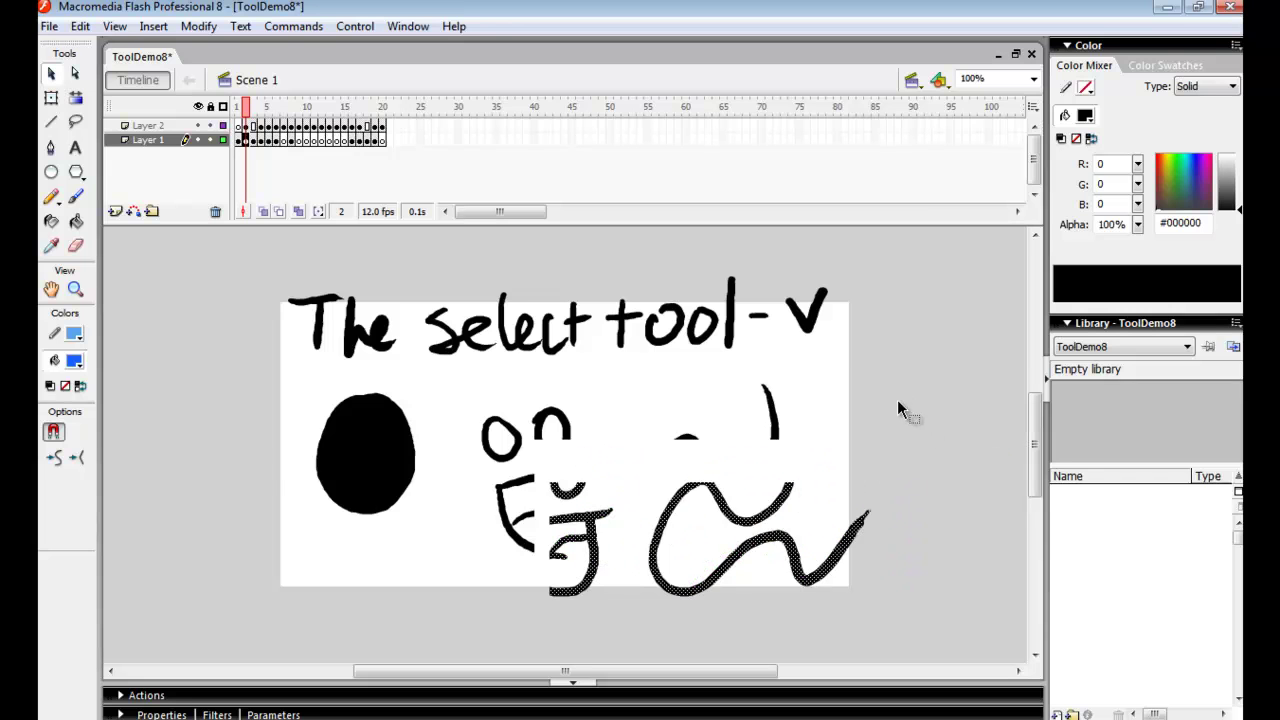
key(period)
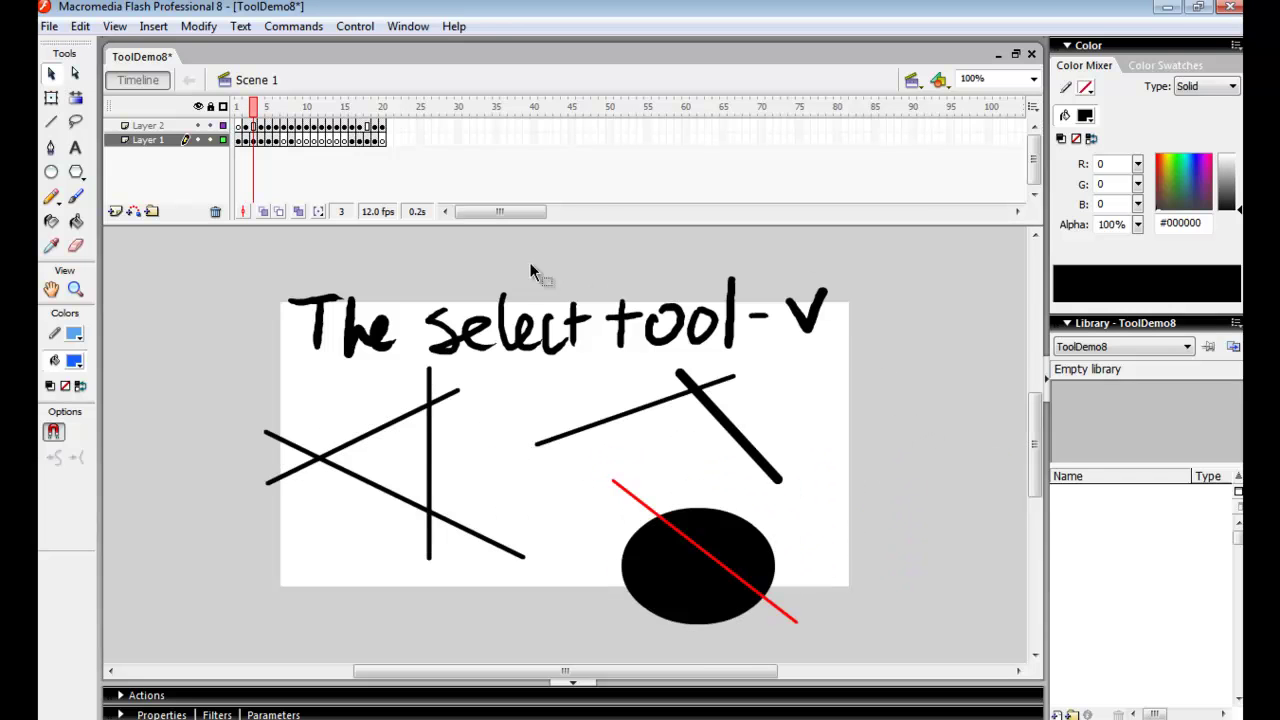
Drag the lines' crossing point to a new spot and bend a straight line upward into an arc.
drag(430, 401, 484, 384)
drag(405, 388, 420, 452)
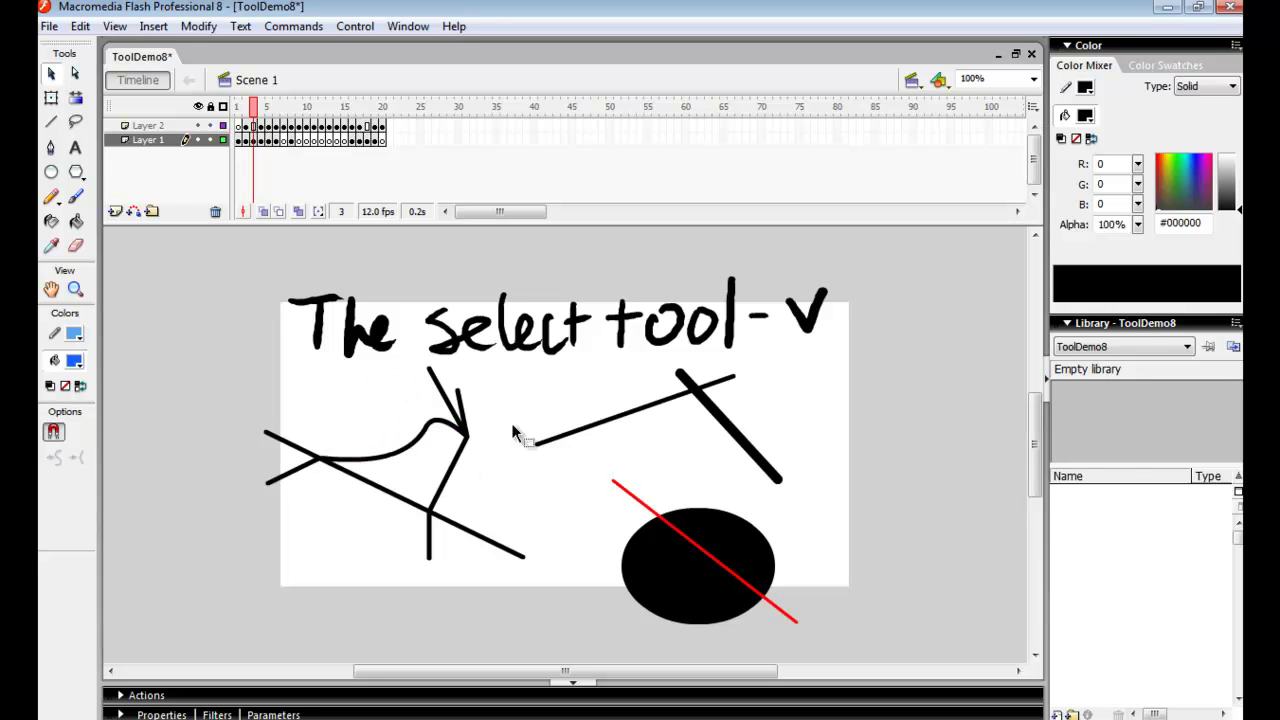
drag(630, 412, 618, 392)
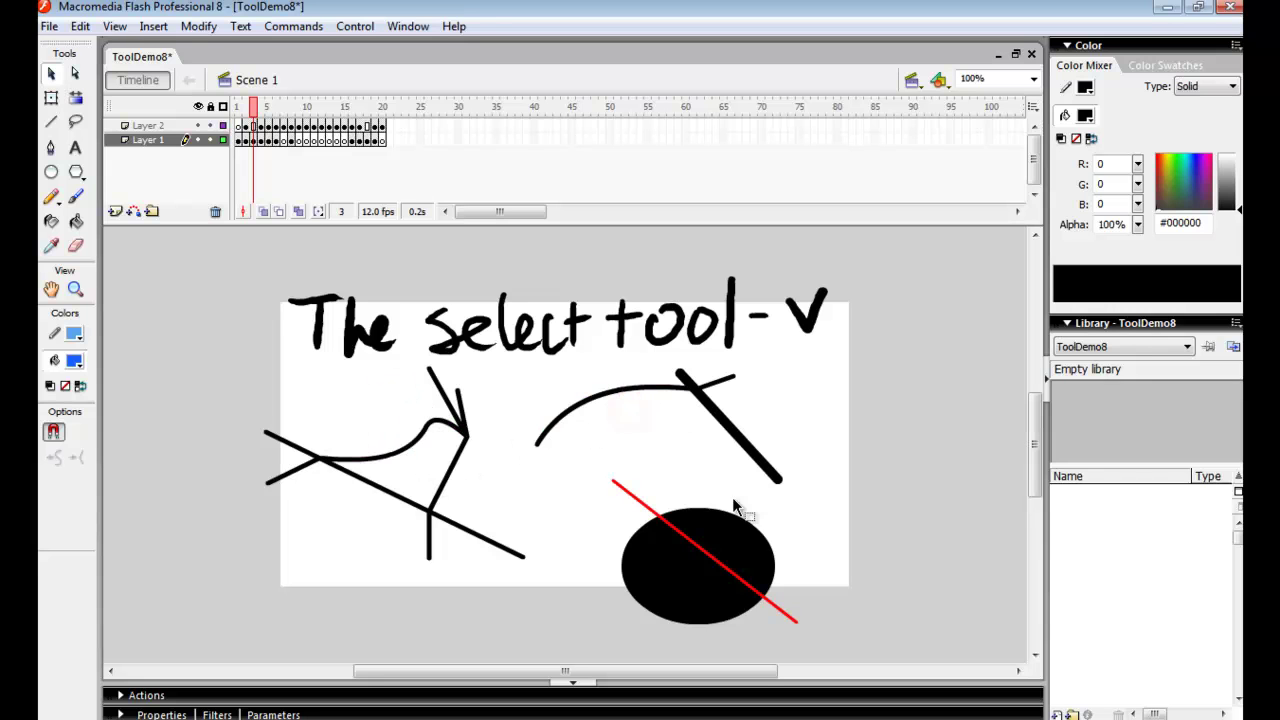
Select the upper-right piece of the split ellipse and pull it away to the right.
click(745, 540)
click(703, 585)
click(728, 548)
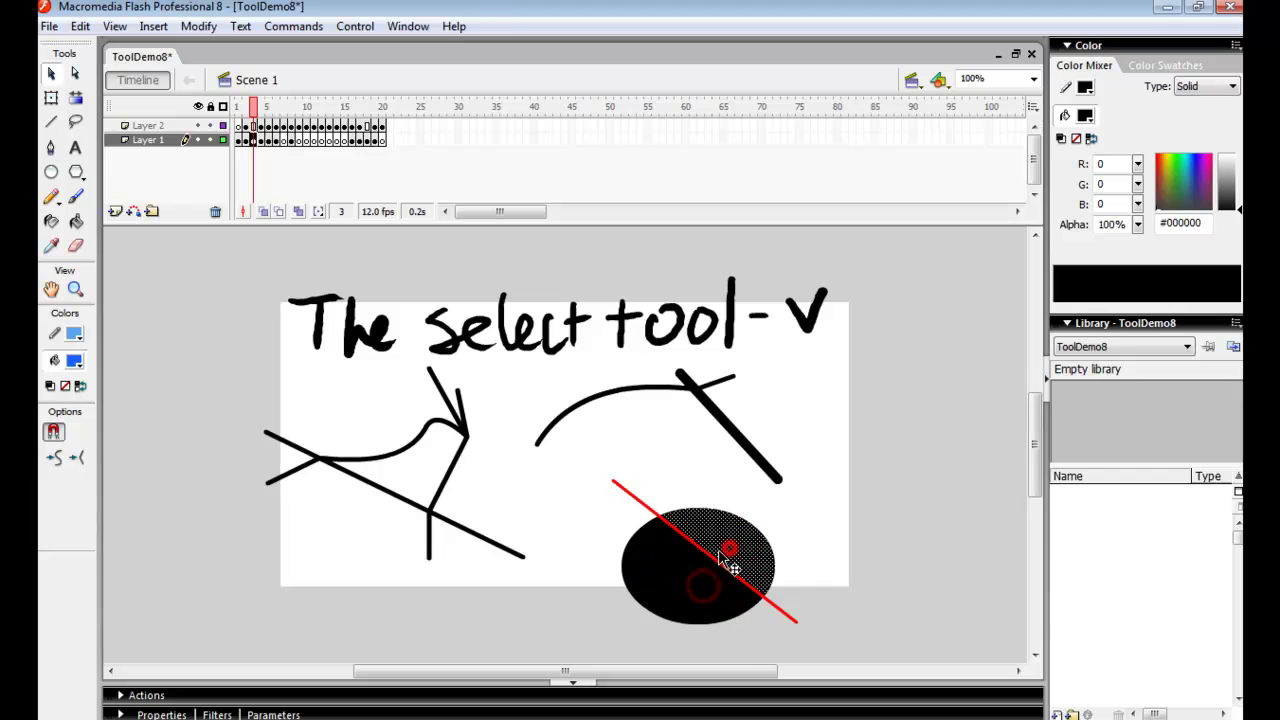
drag(720, 553, 800, 520)
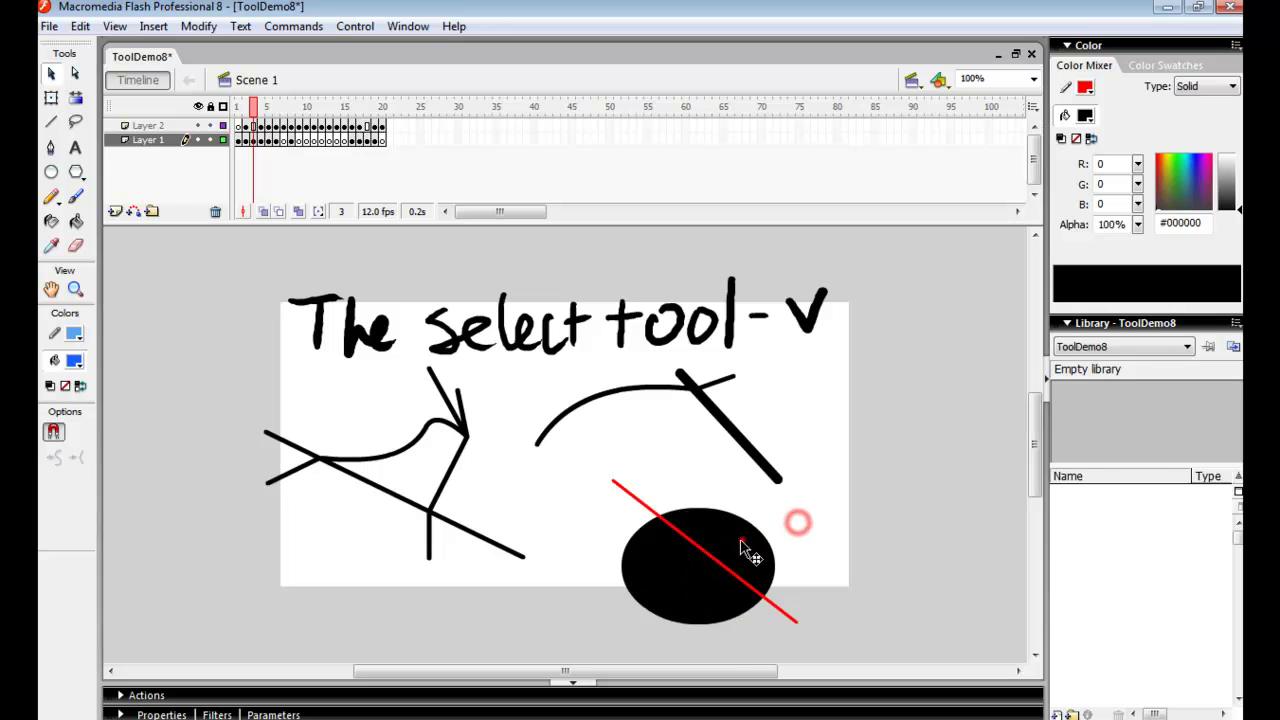
click(706, 582)
On the Subselection frame, drag the stick figure's anchor points, undo the head edit, and stretch the arm into a wedge.
key(.)
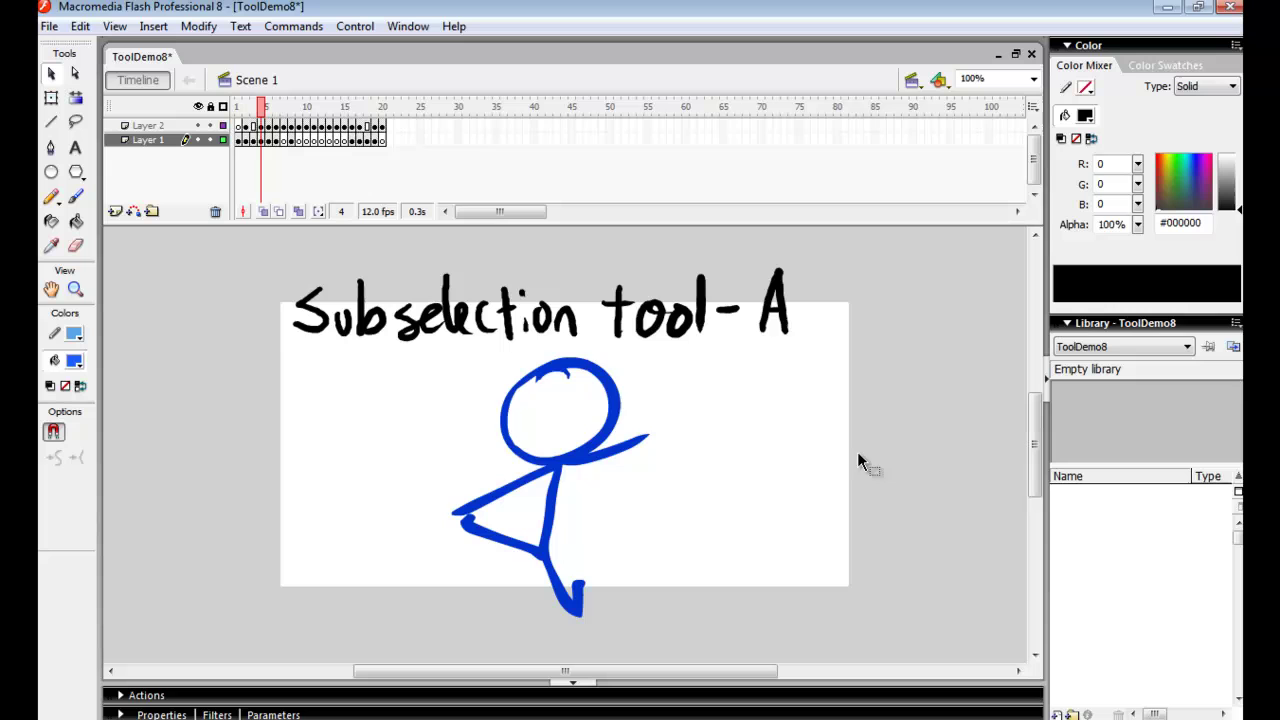
click(75, 73)
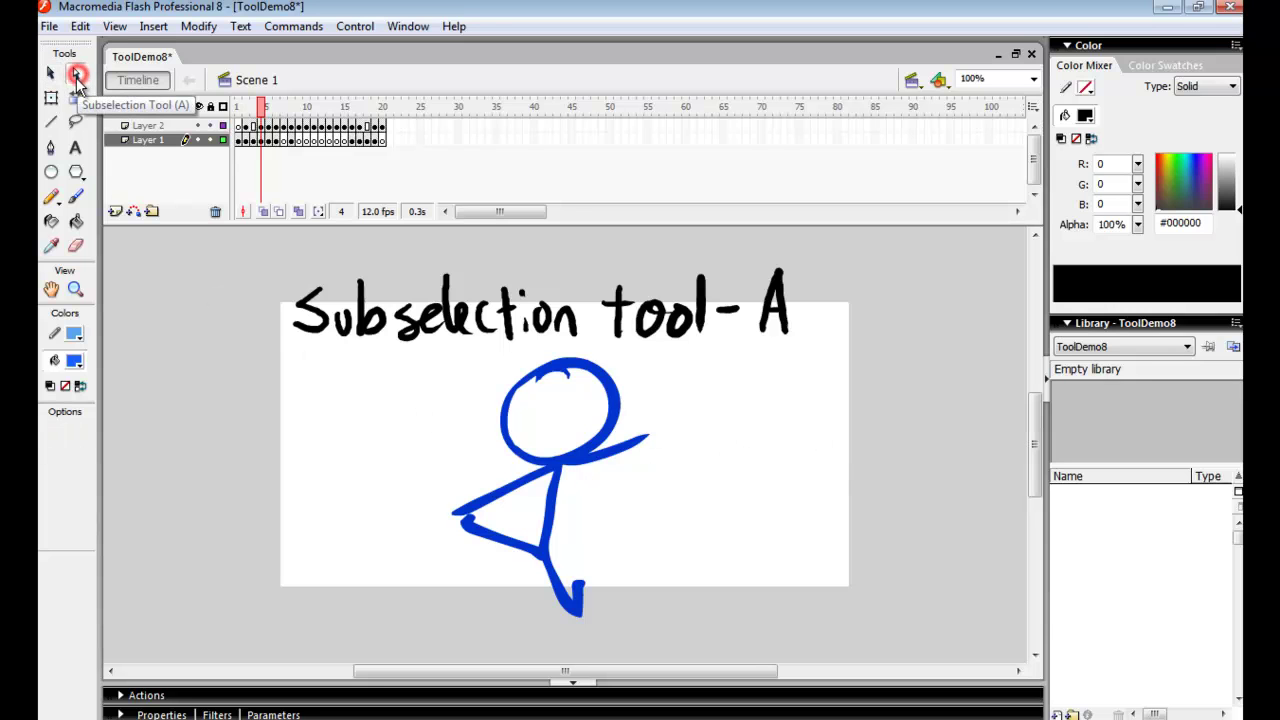
click(616, 449)
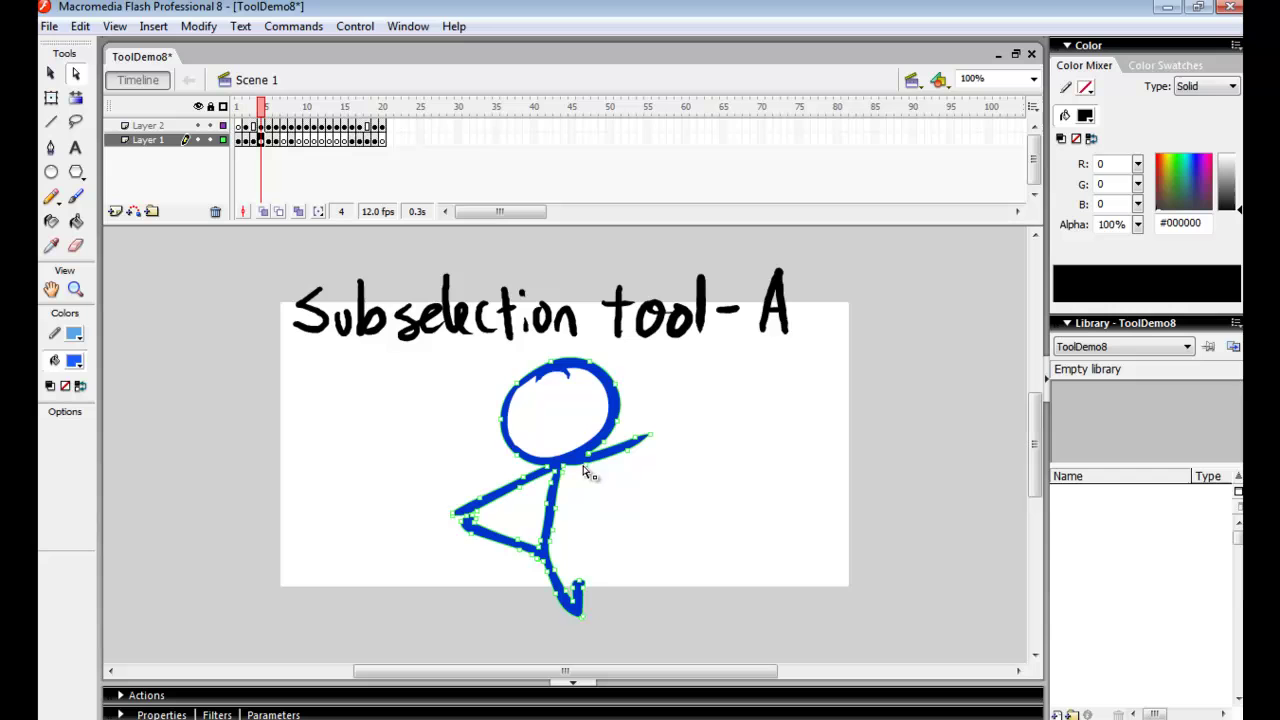
mouse_move(583, 466)
mouse_down()
mouse_move(605, 497)
mouse_move(627, 452)
mouse_move(646, 486)
mouse_move(680, 446)
mouse_up()
key(ctrl+z)
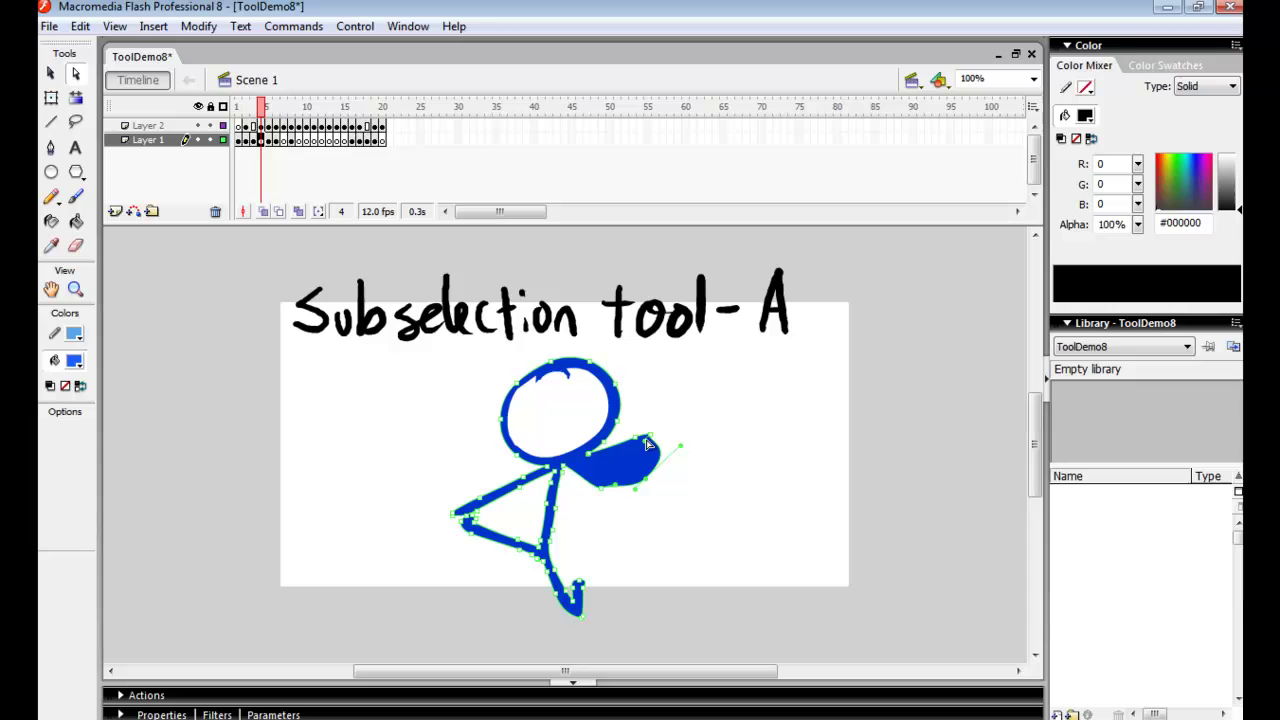
drag(648, 440, 697, 446)
Go to the Free-transform frame and put a Free Transform box on the first stick figure.
key(period)
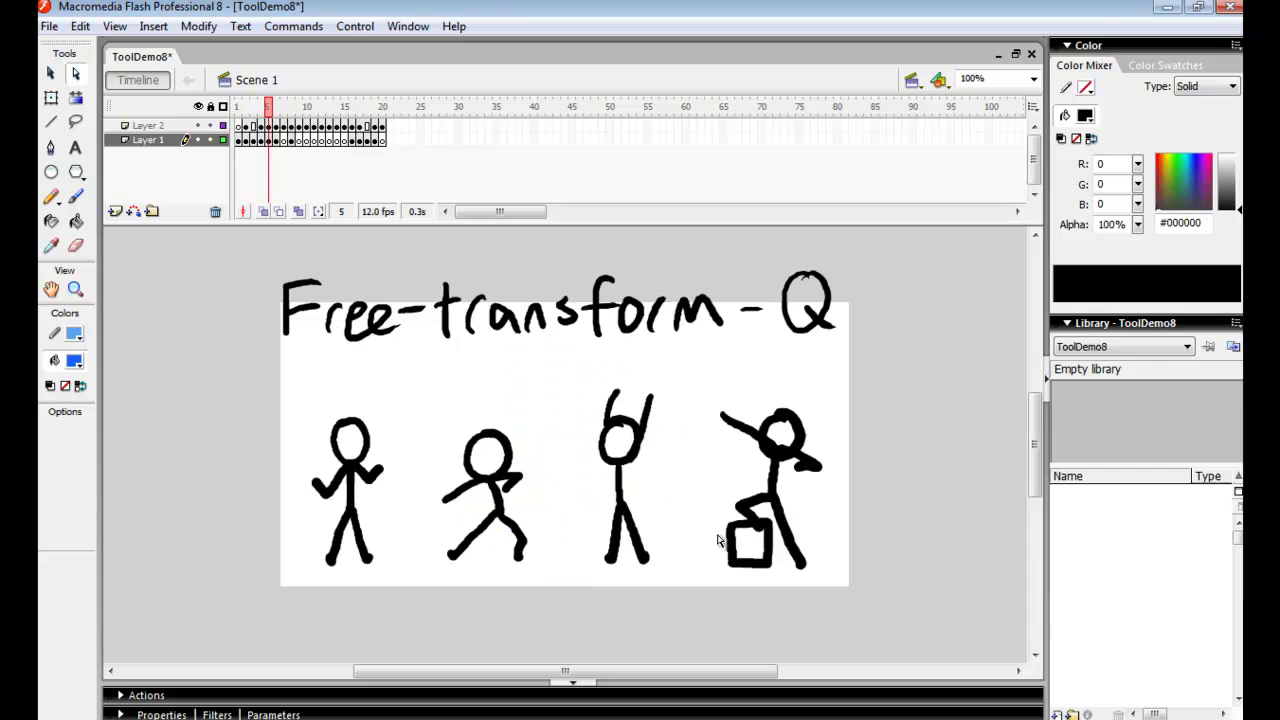
click(51, 97)
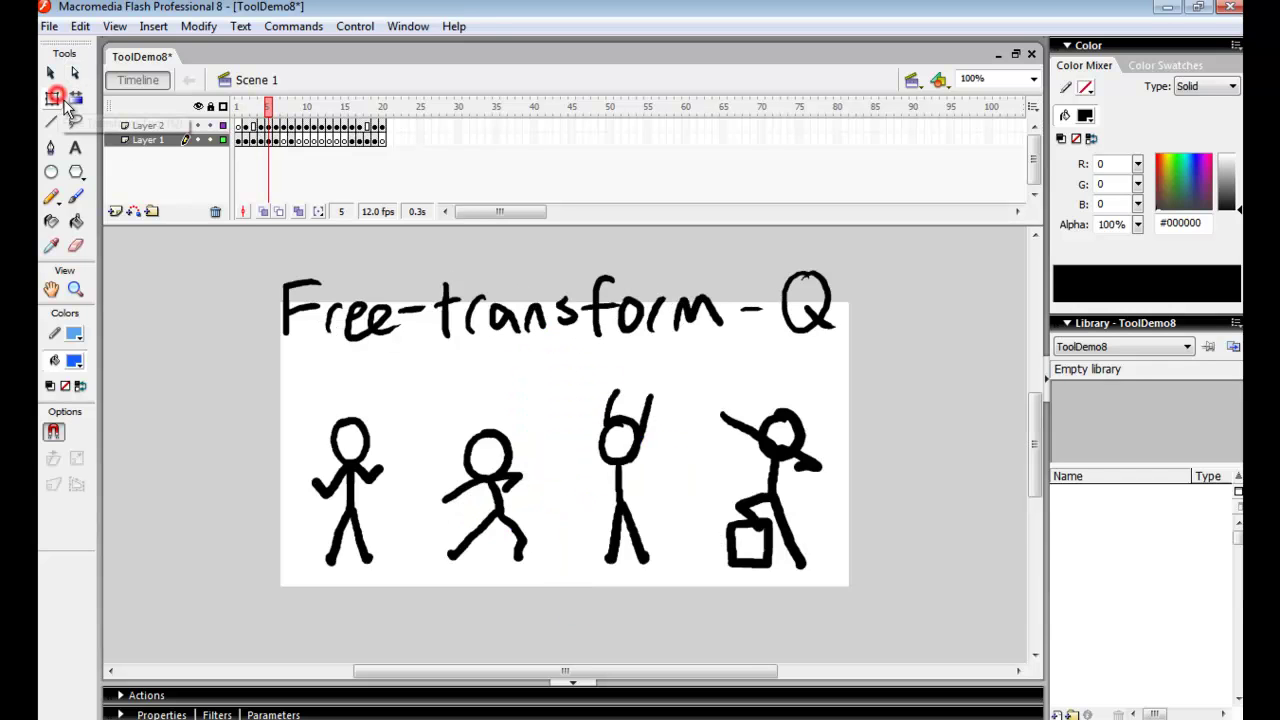
click(365, 470)
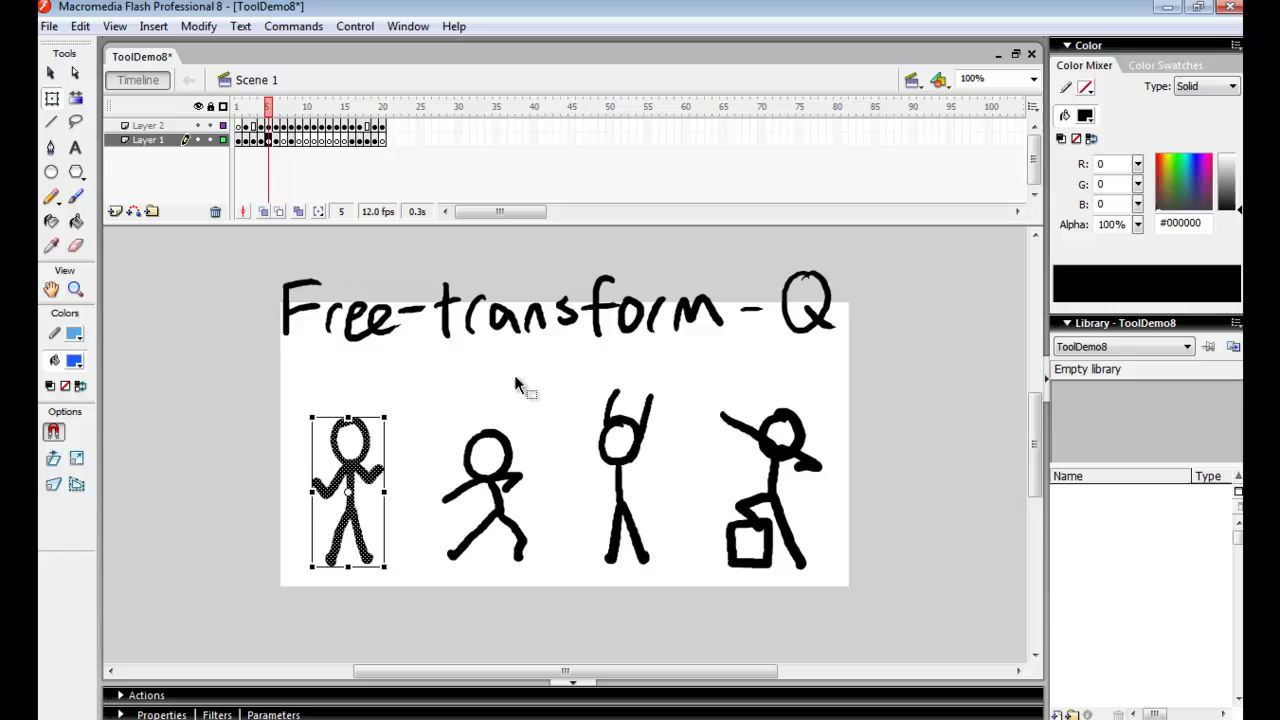
click(507, 457)
drag(414, 374, 304, 490)
click(425, 419)
click(368, 478)
Resize and tilt the first figure, then skew the second figure and undo the skew.
drag(347, 416, 483, 384)
click(517, 465)
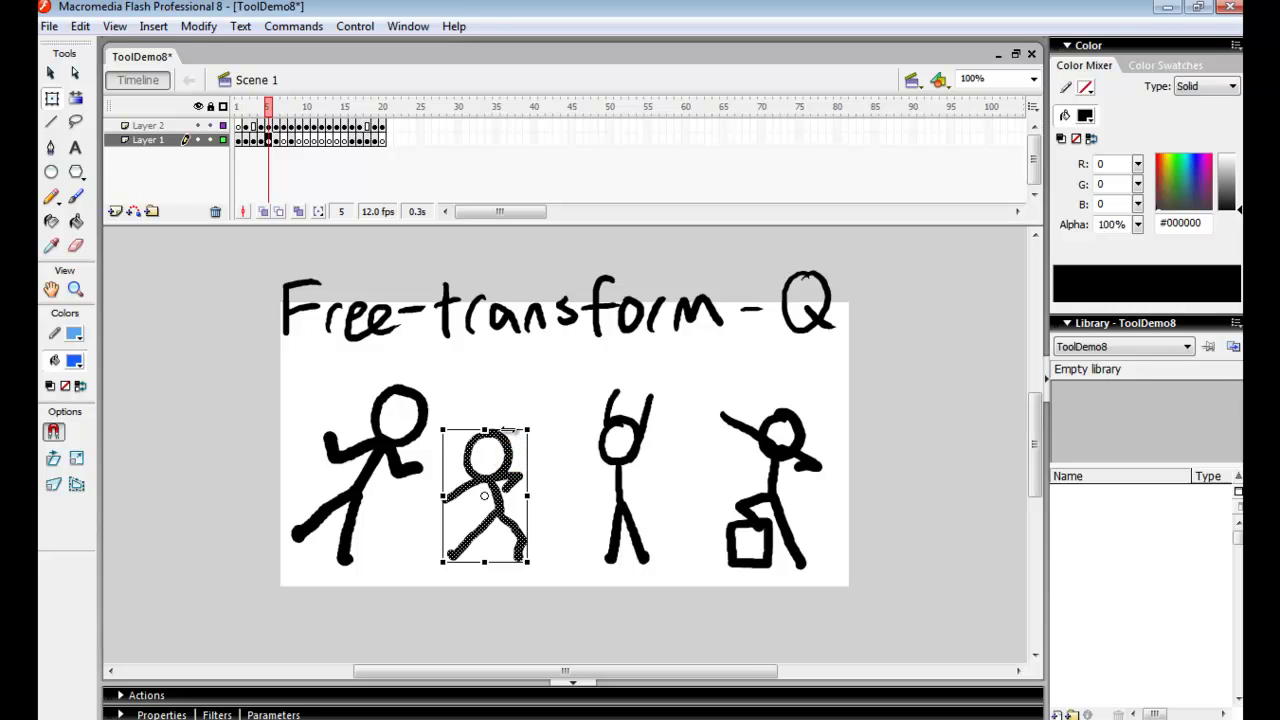
drag(510, 430, 556, 430)
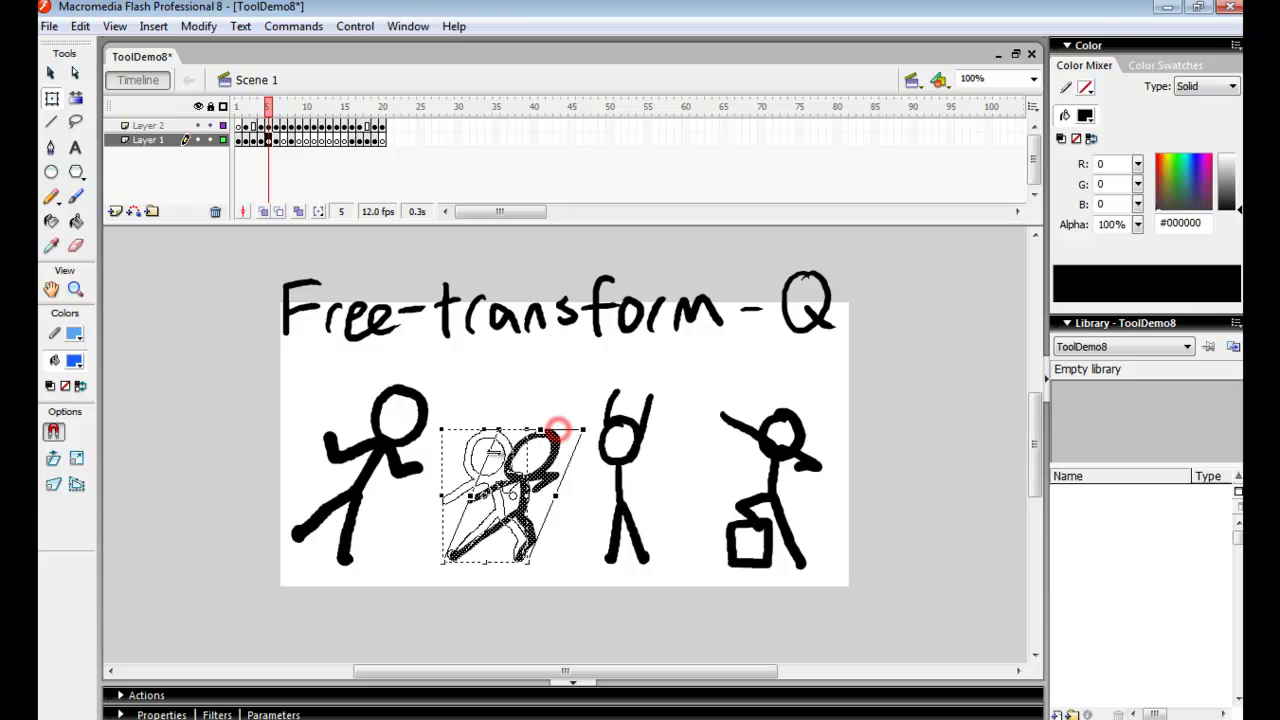
key(ctrl+z)
Distort the third stick figure's corners so it tapers into a narrow spike.
click(623, 430)
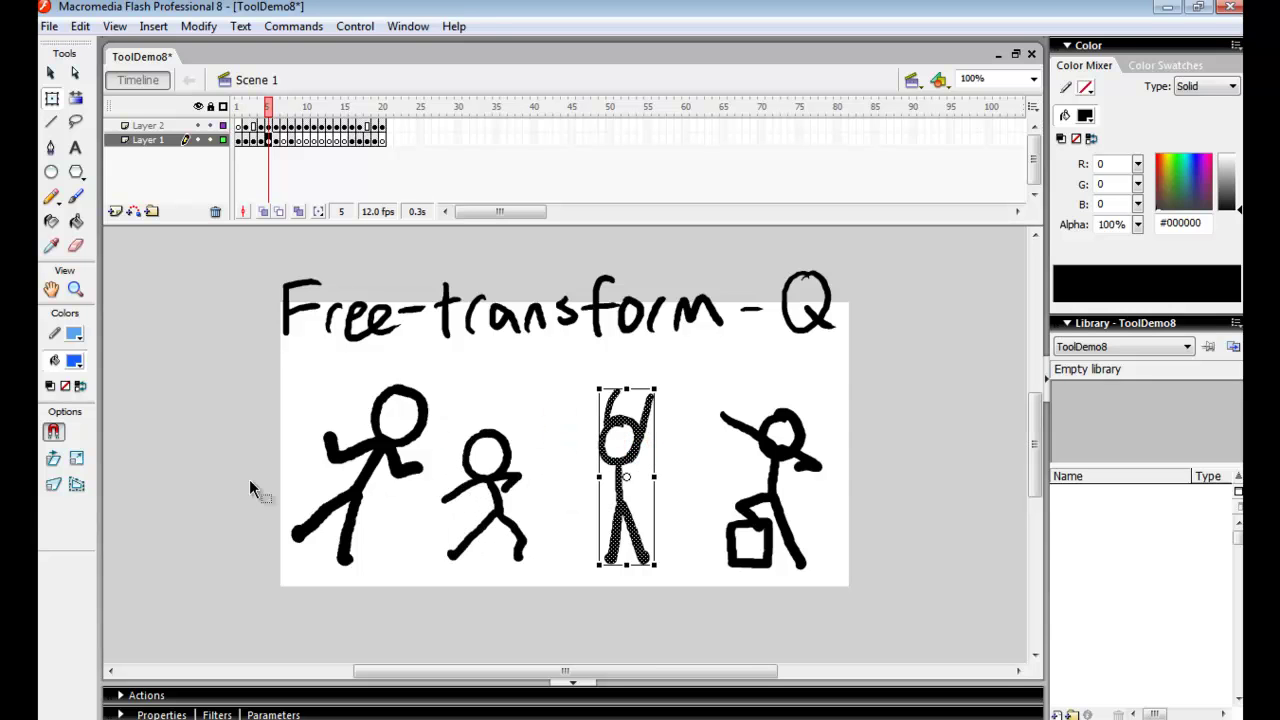
click(54, 486)
drag(655, 565, 685, 565)
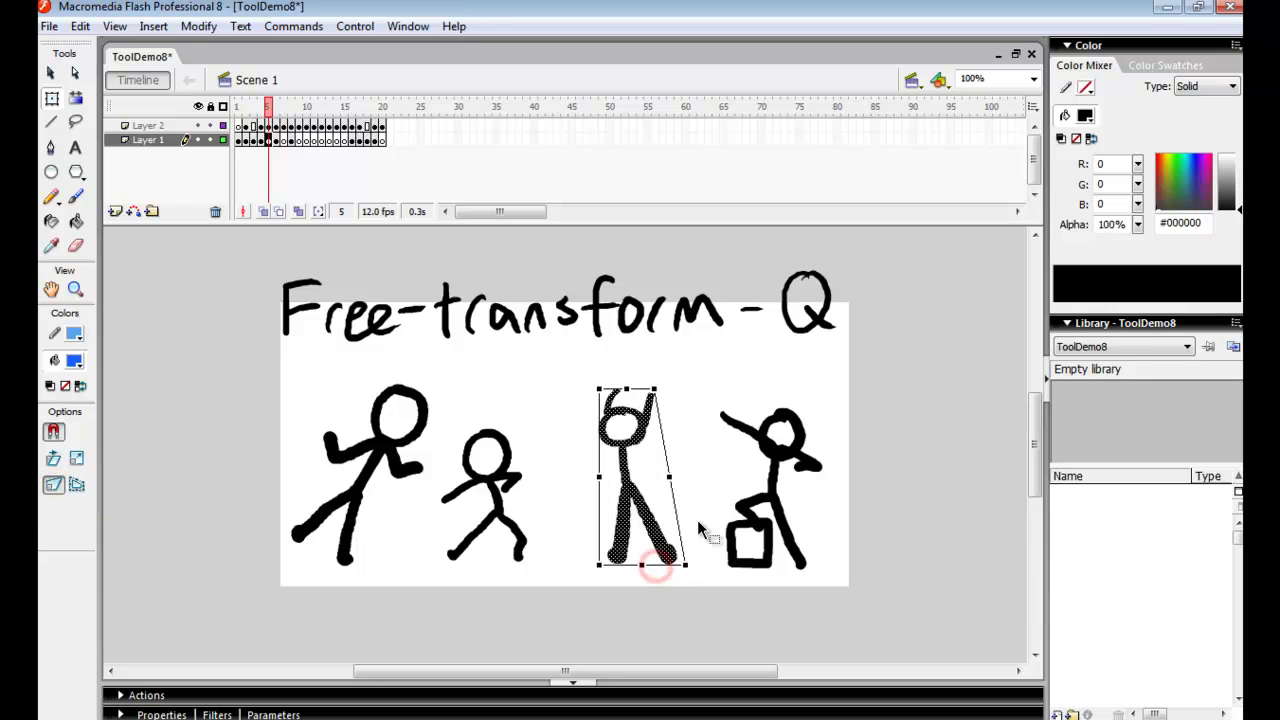
drag(655, 388, 625, 374)
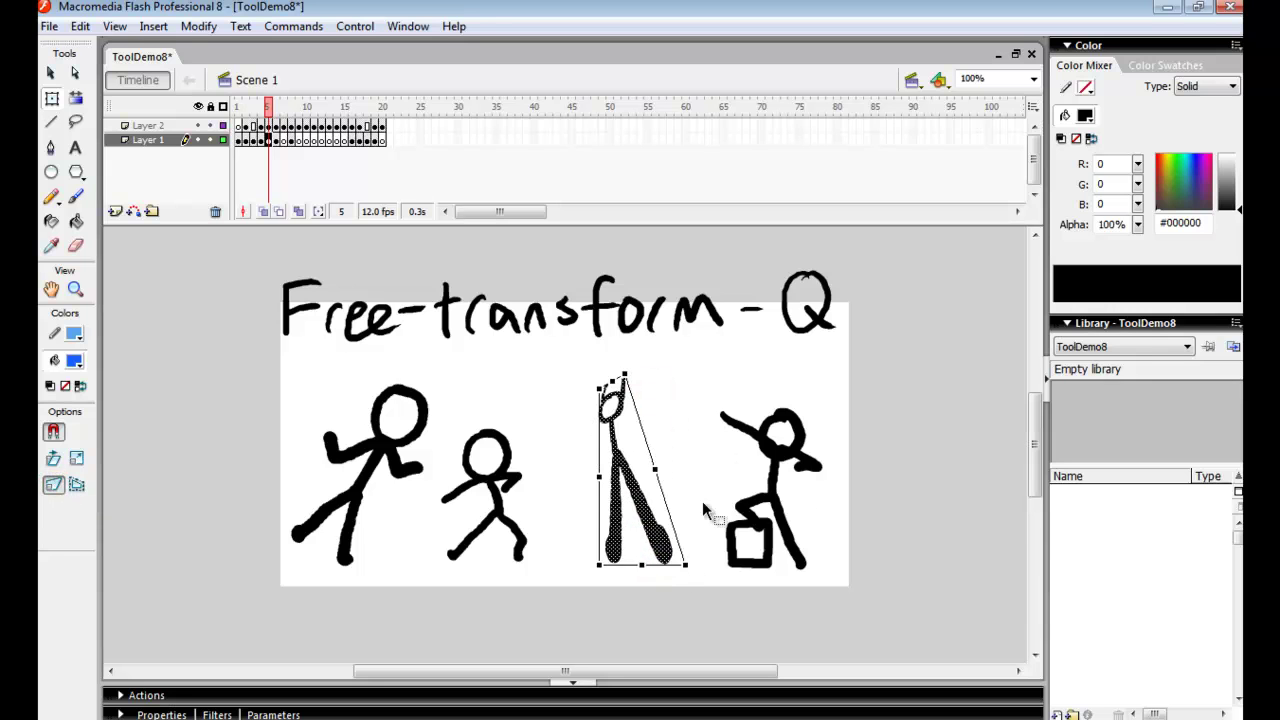
drag(599, 565, 574, 565)
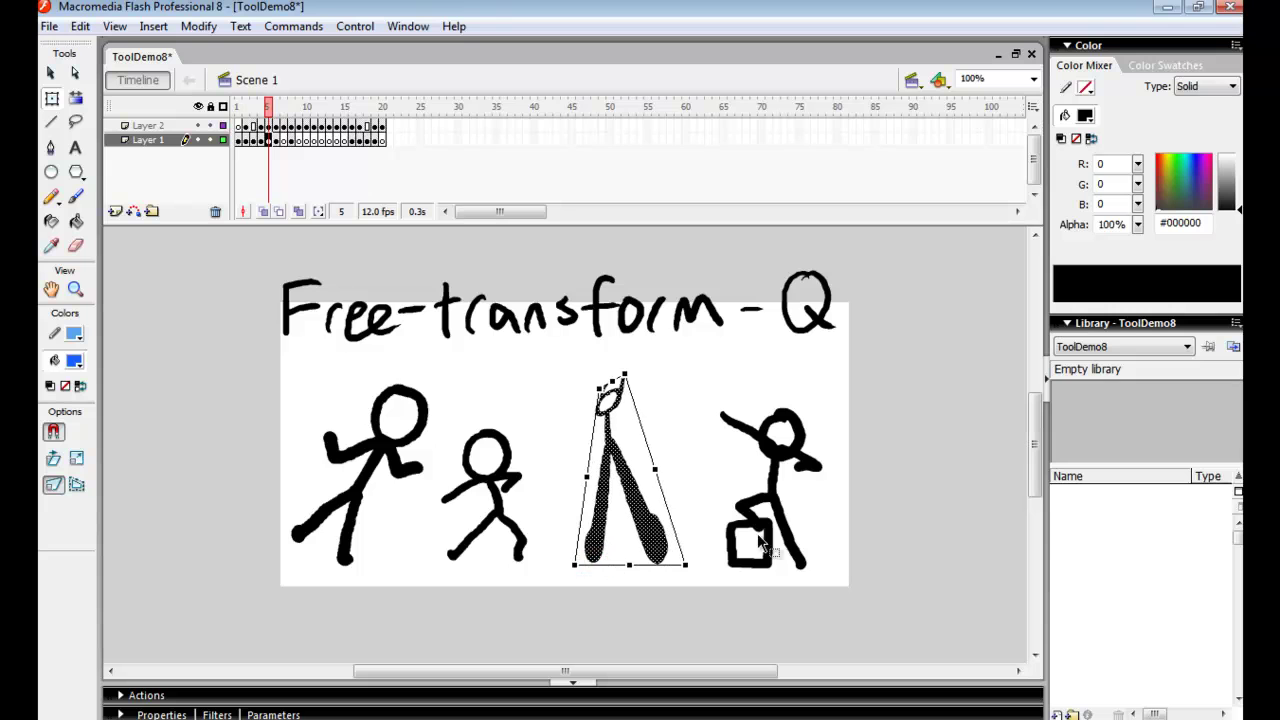
Envelope-warp the fourth stick figure, bending its head, arm and right side.
click(778, 472)
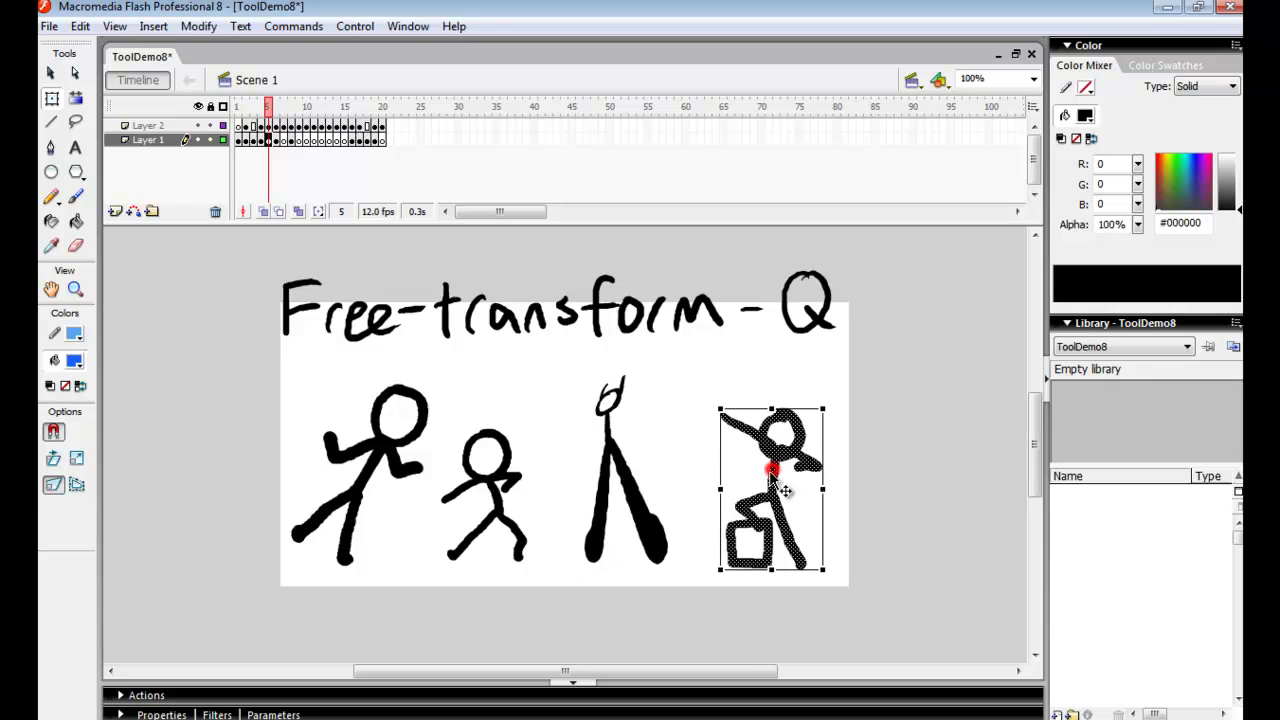
click(76, 485)
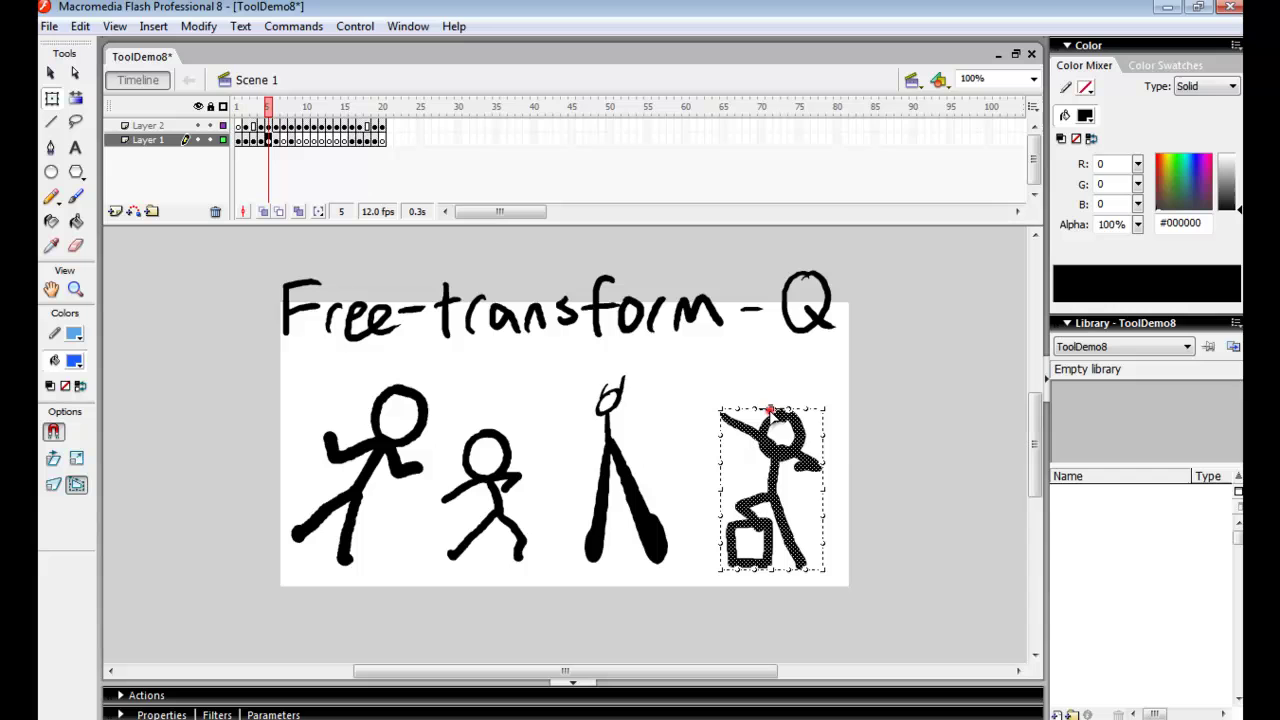
drag(769, 410, 826, 452)
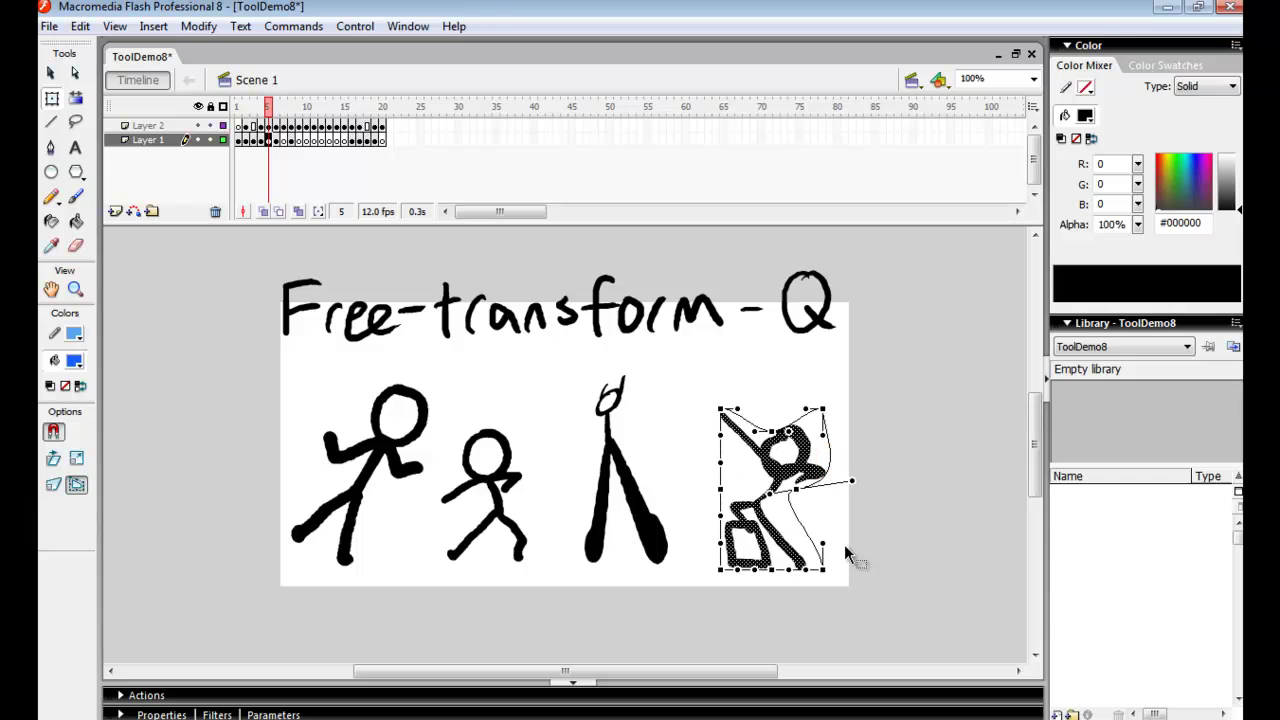
drag(720, 487, 712, 450)
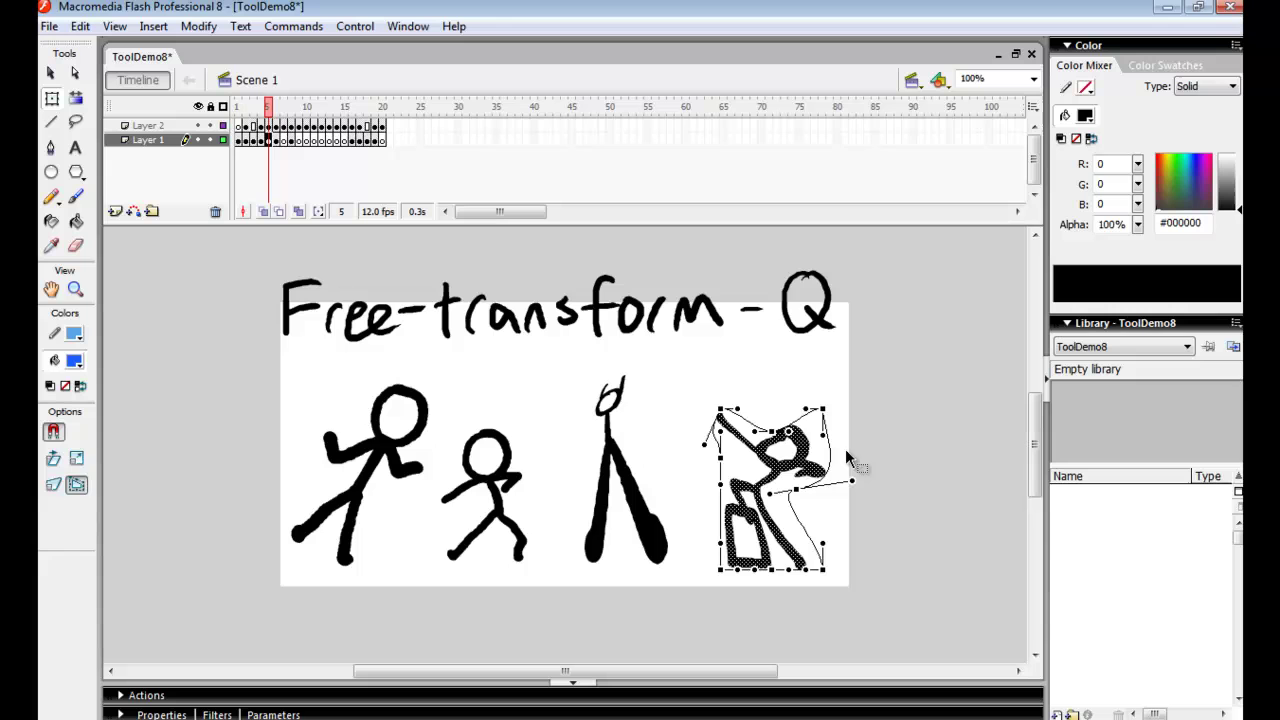
Go to the Gradient Transform frame and widen the left circle's linear gradient.
click(868, 414)
key(.)
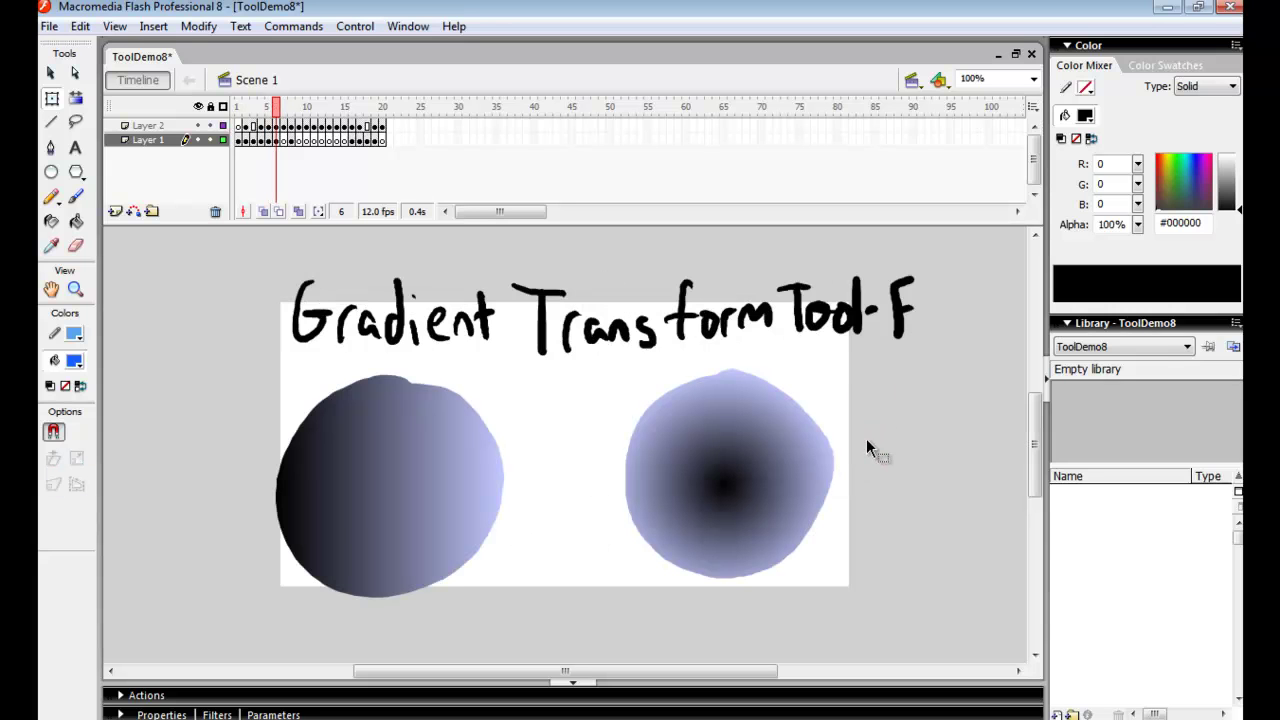
key(f)
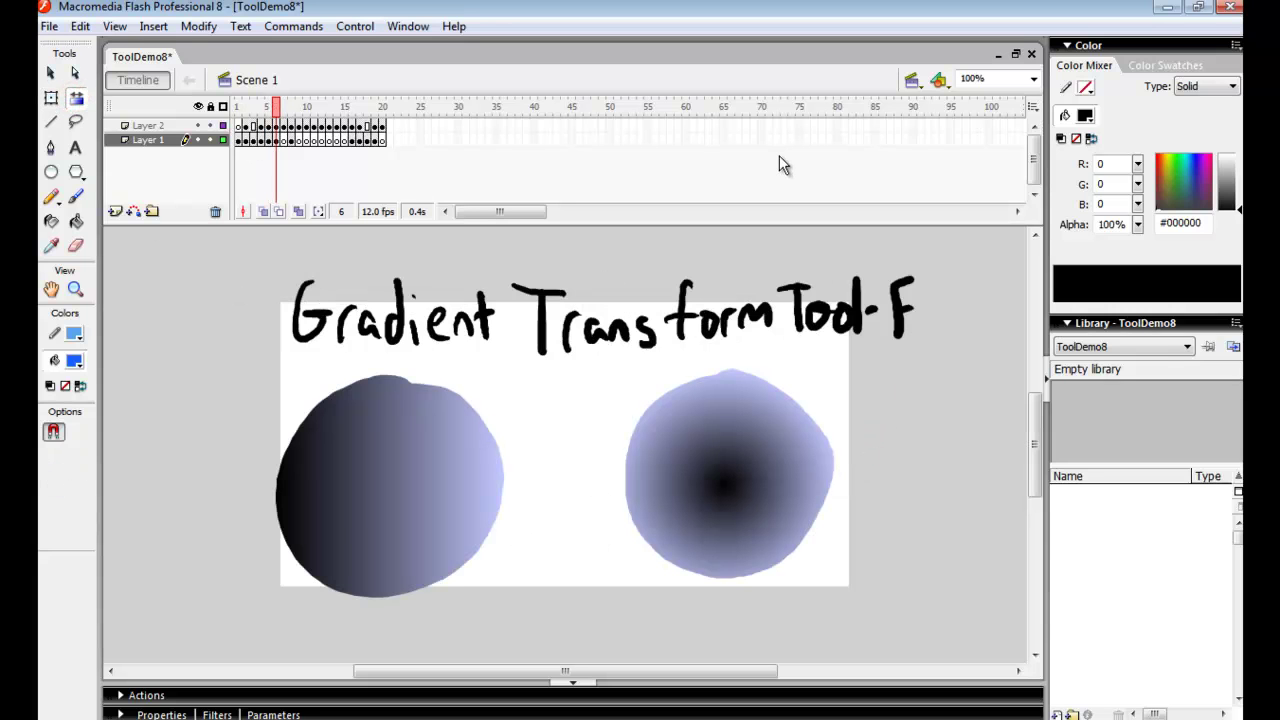
click(396, 496)
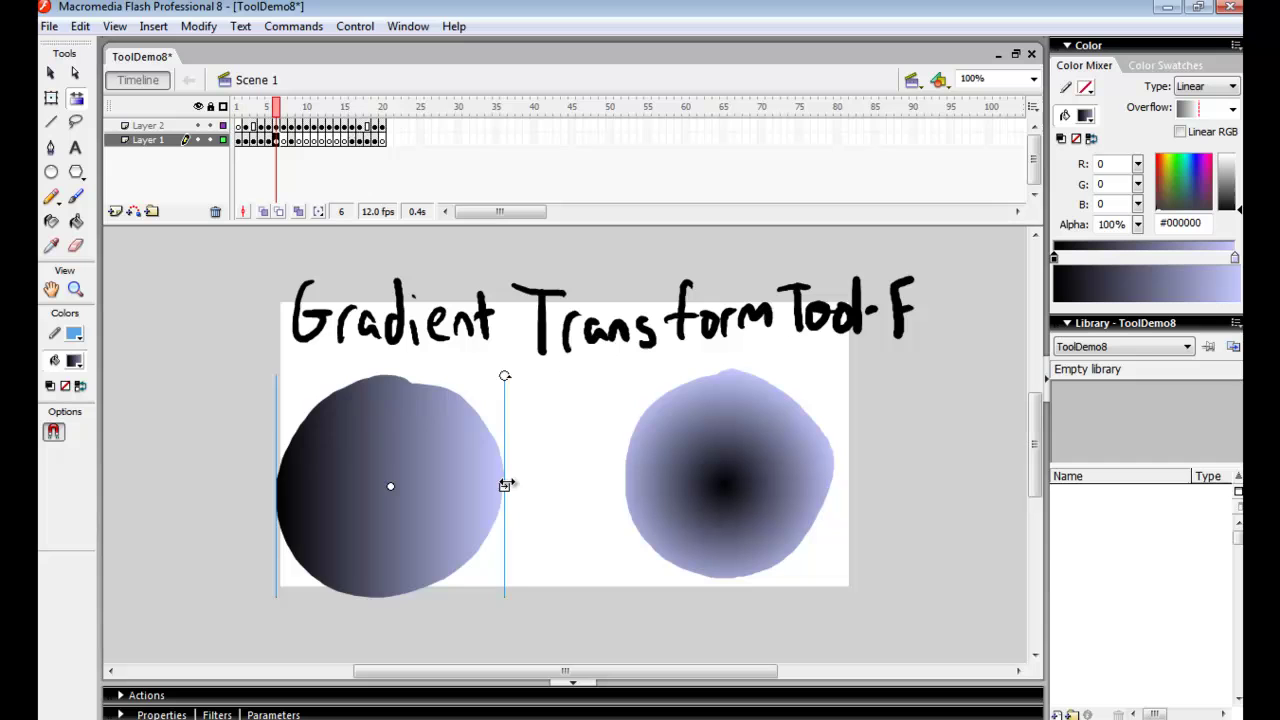
mouse_move(505, 487)
mouse_down()
mouse_move(552, 485)
mouse_move(471, 486)
mouse_move(520, 486)
mouse_up()
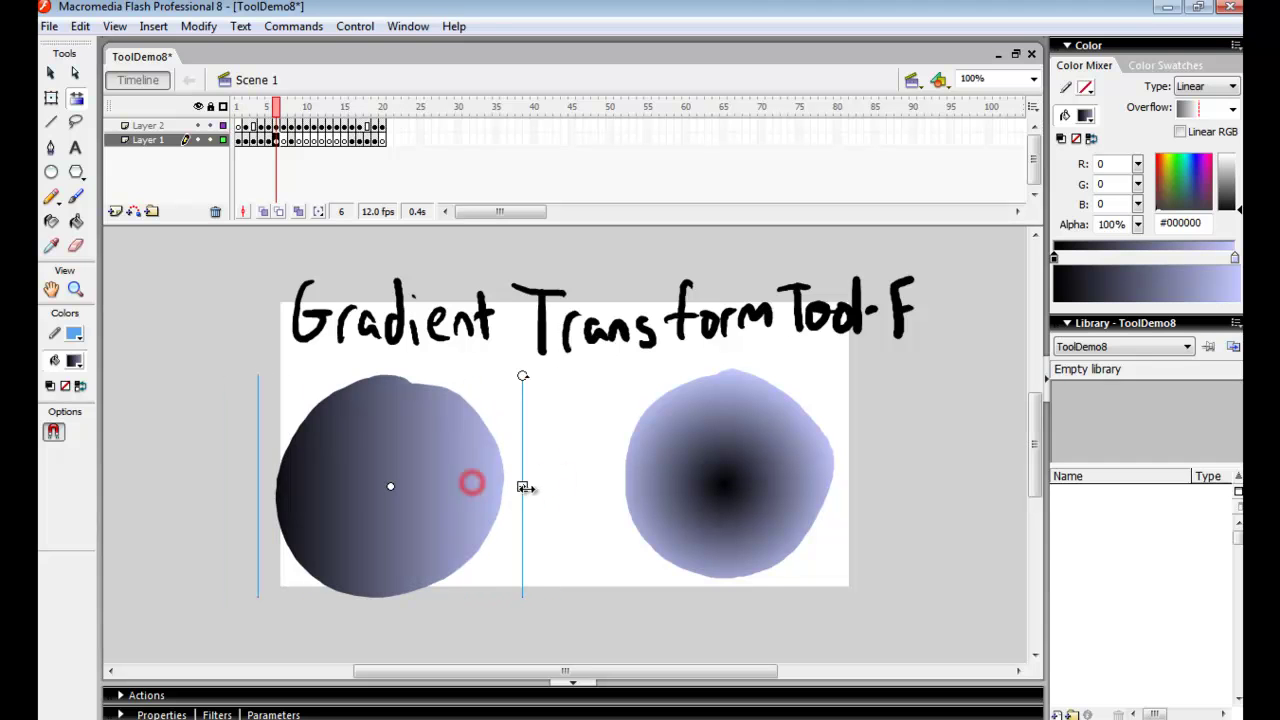
Move the right circle's radial gradient centre up and right, then advance to the Line Tool frame.
click(782, 477)
drag(837, 484, 888, 486)
key(ctrl+z)
drag(724, 486, 769, 457)
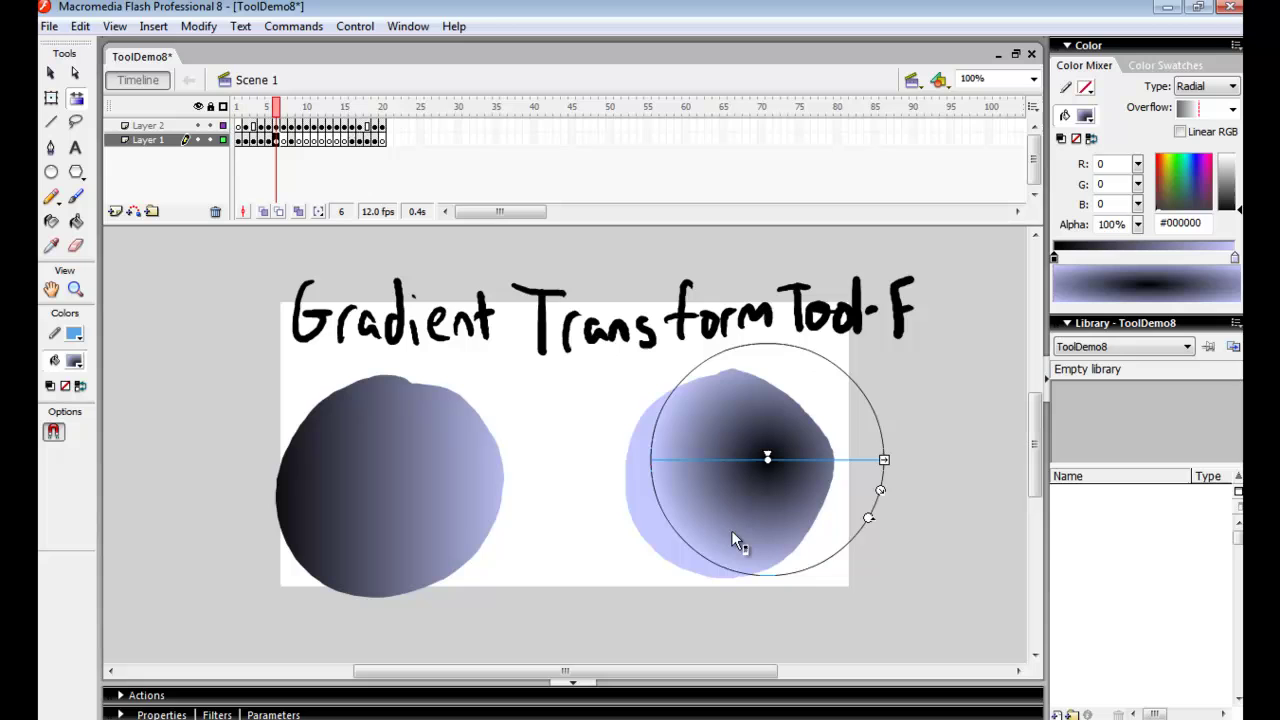
click(920, 448)
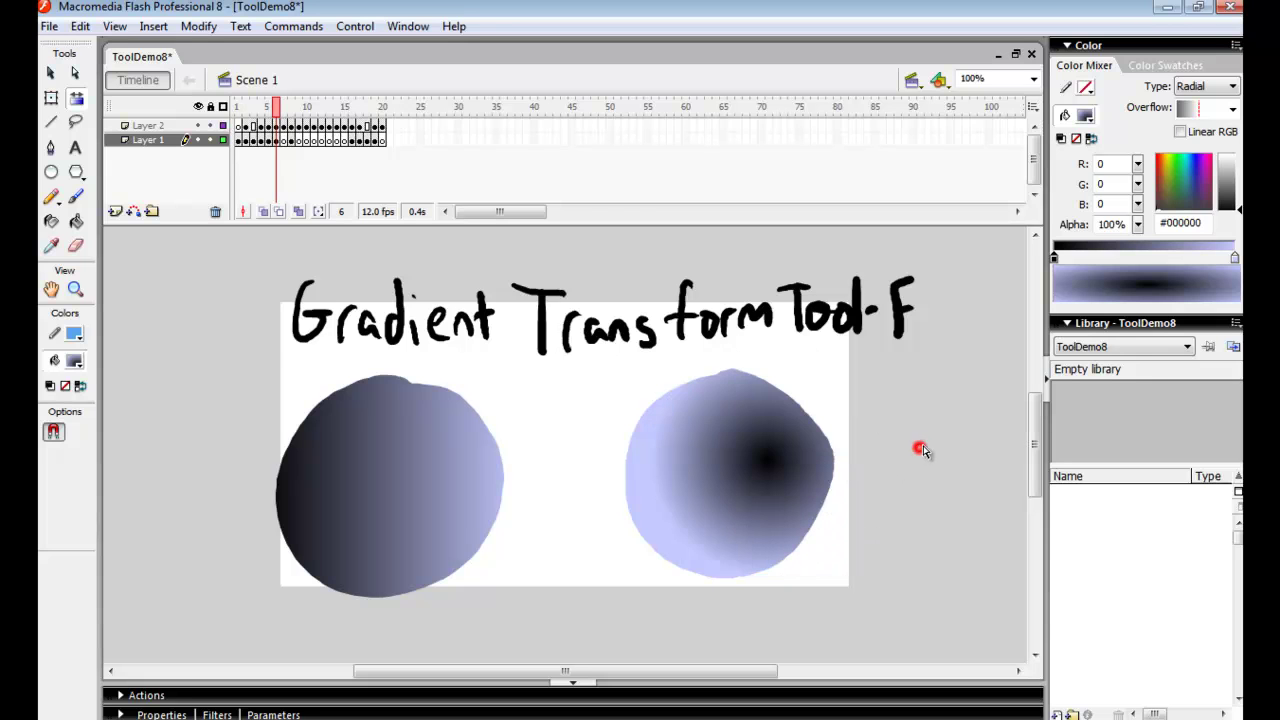
key(period)
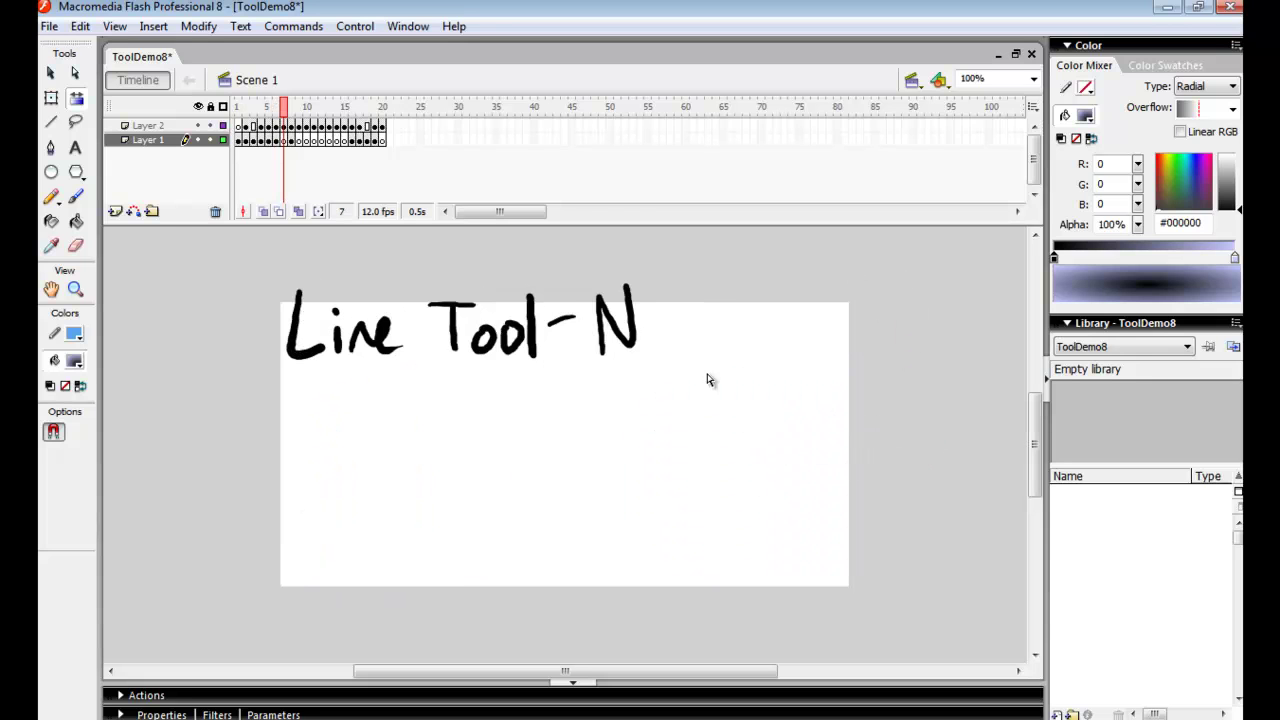
Draw four solid blue lines: two diagonals, a vertical and a horizontal along the bottom.
click(51, 121)
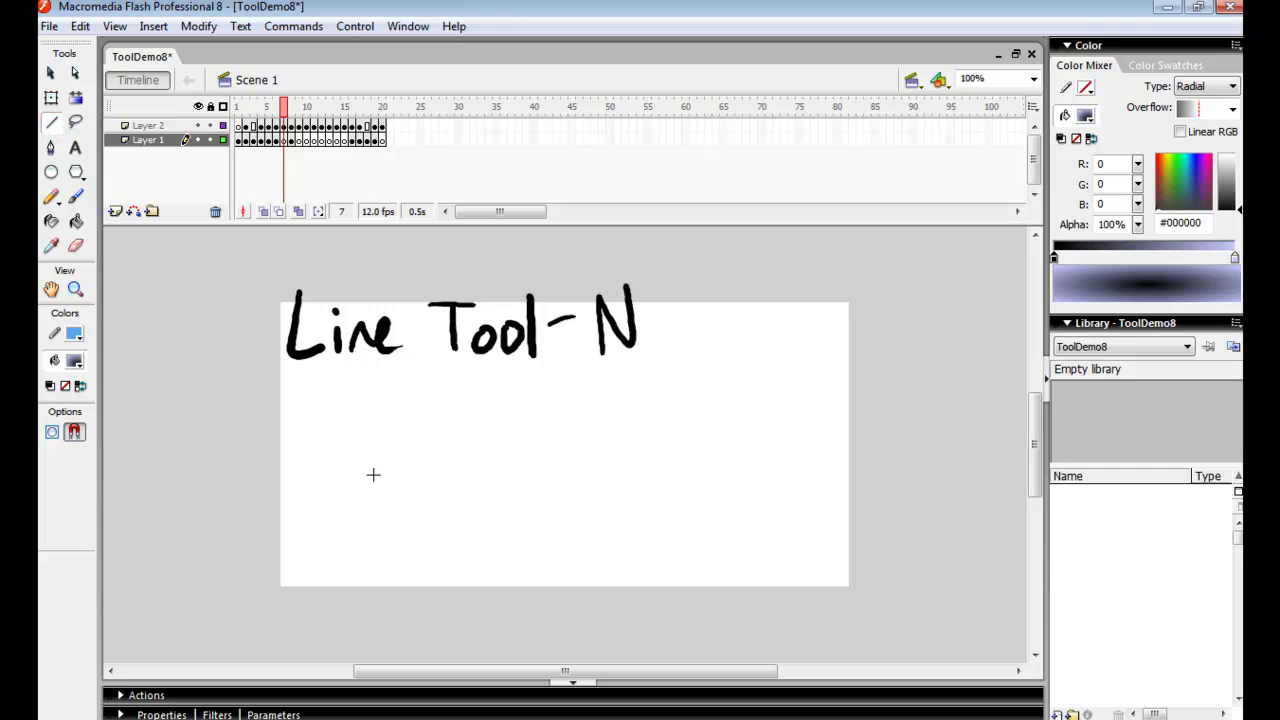
drag(379, 534, 557, 418)
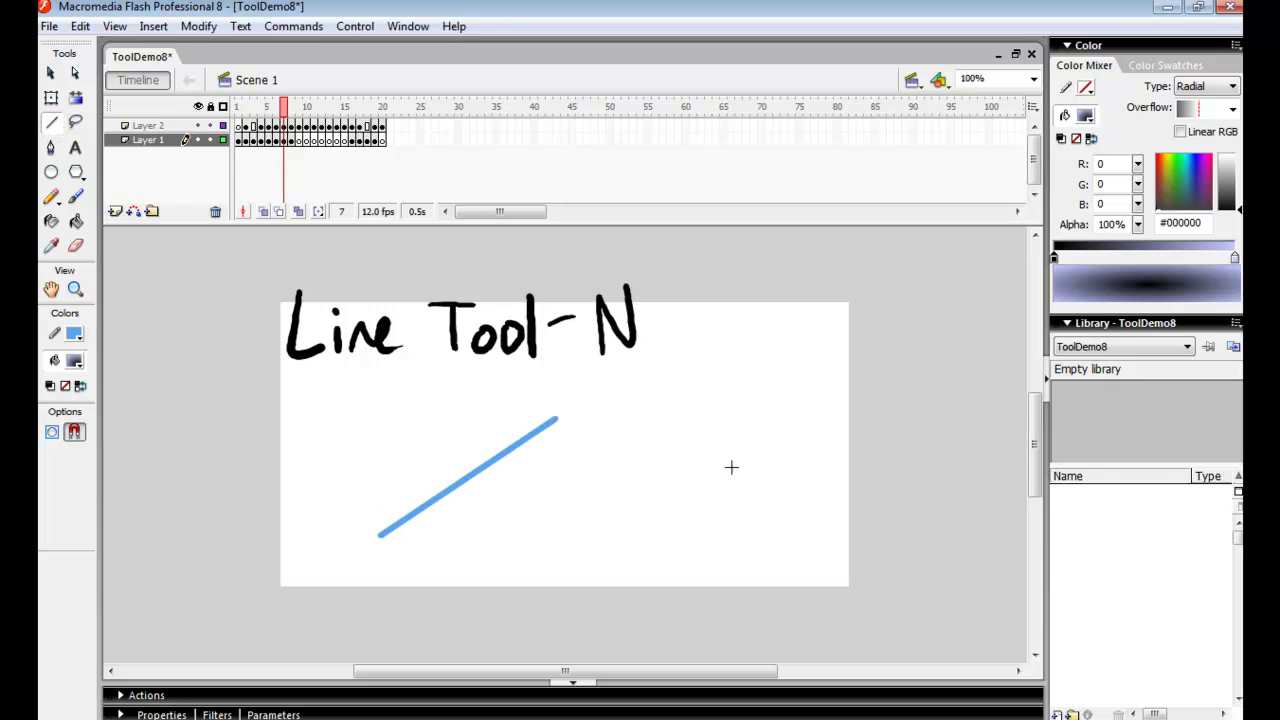
mouse_move(708, 541)
mouse_down()
mouse_move(740, 423)
mouse_move(796, 357)
mouse_up()
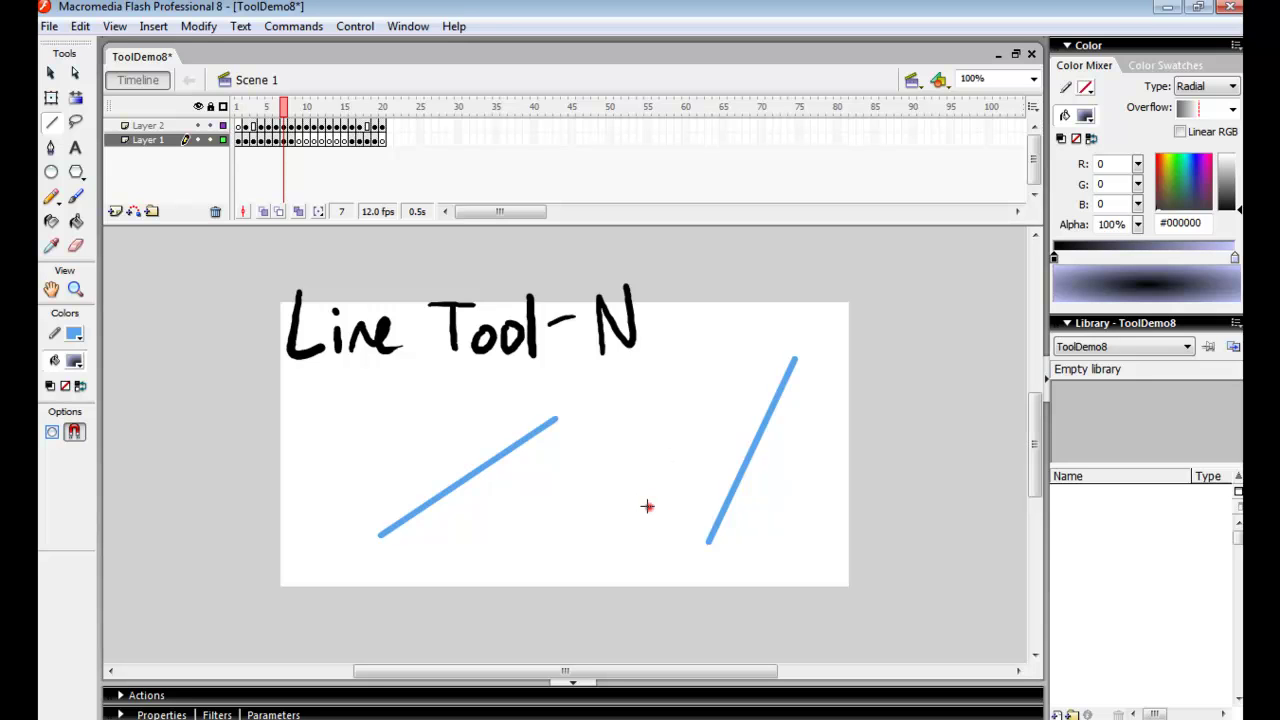
drag(648, 507, 656, 360)
drag(653, 553, 818, 553)
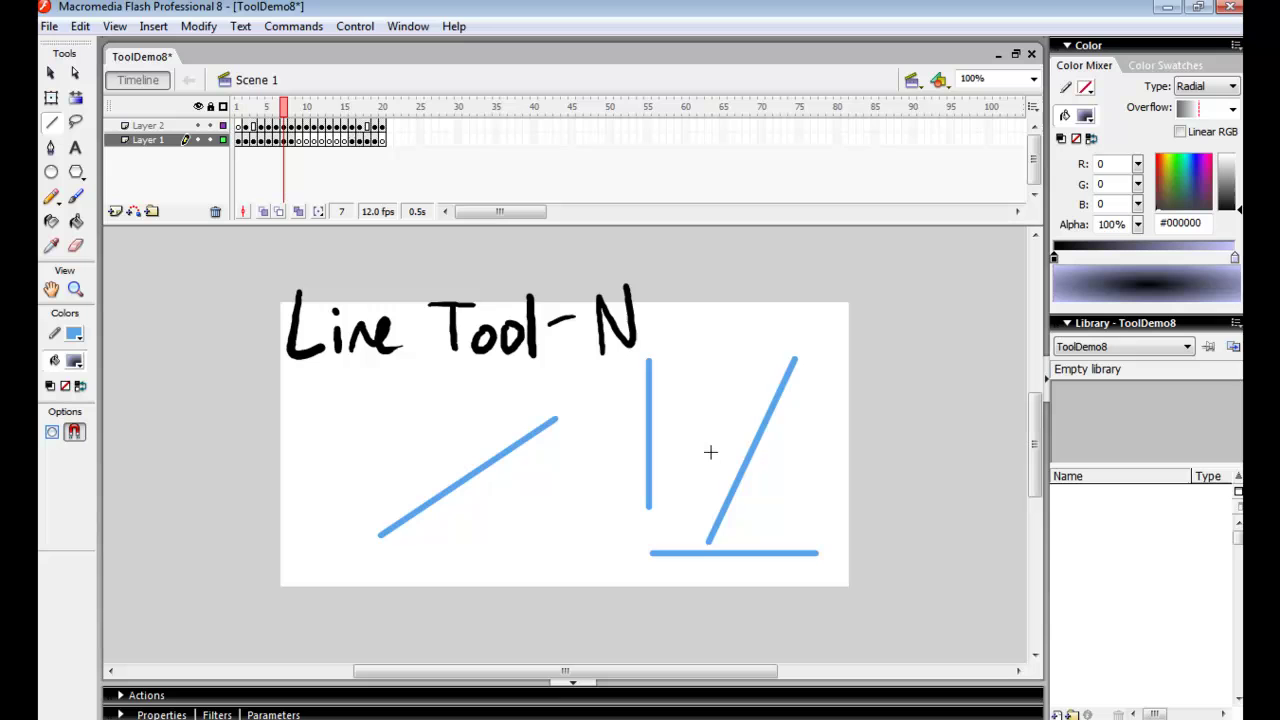
Switch the stroke style to dotted with width 3 and draw two dotted lines.
click(578, 711)
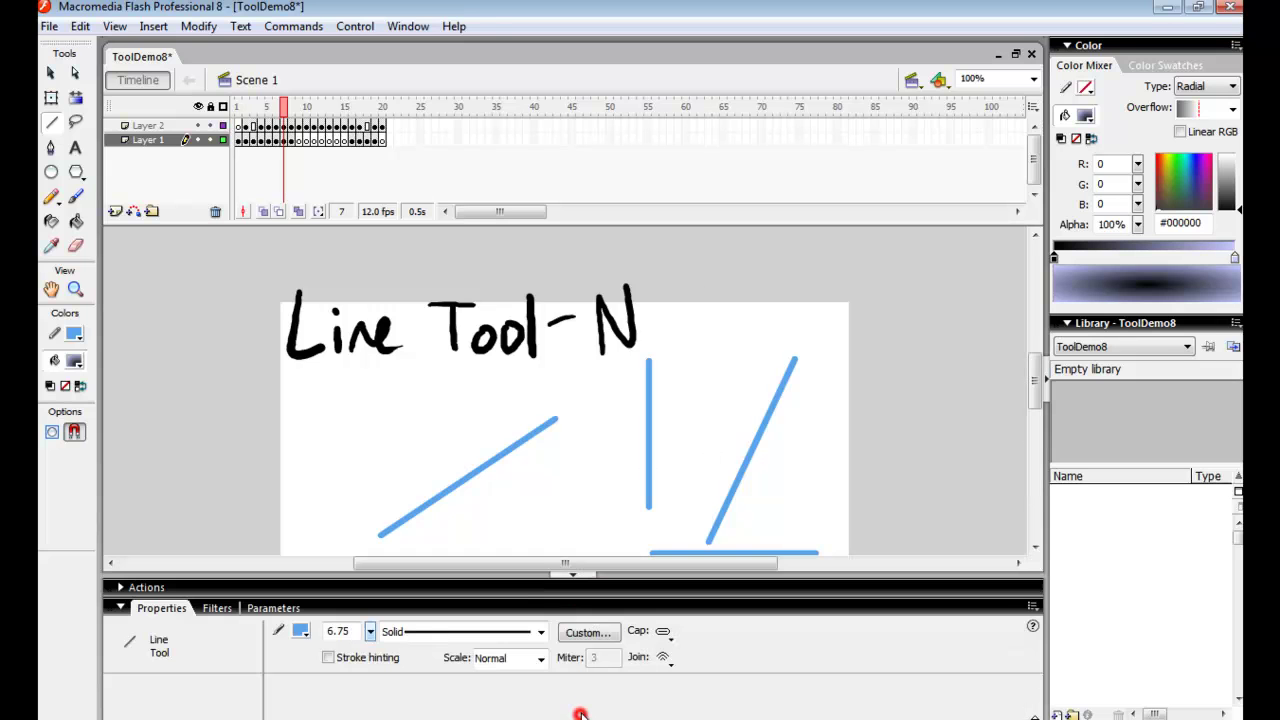
click(540, 632)
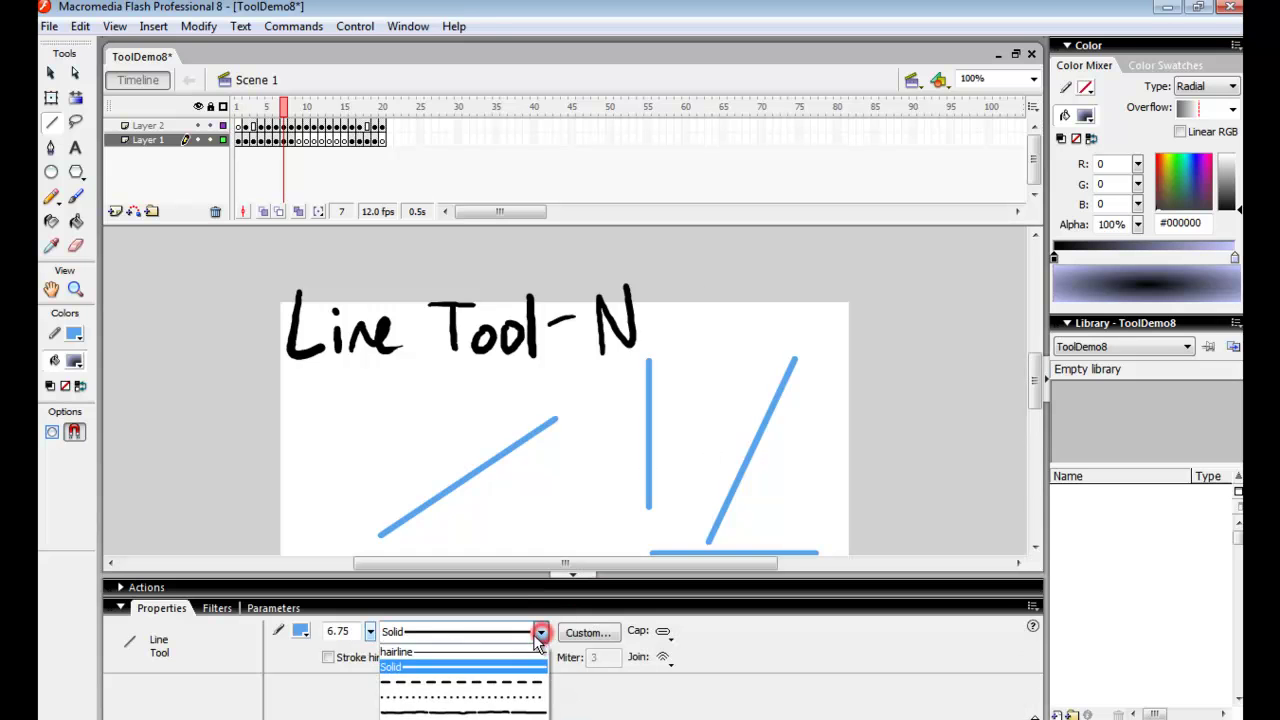
click(505, 694)
drag(560, 527, 673, 415)
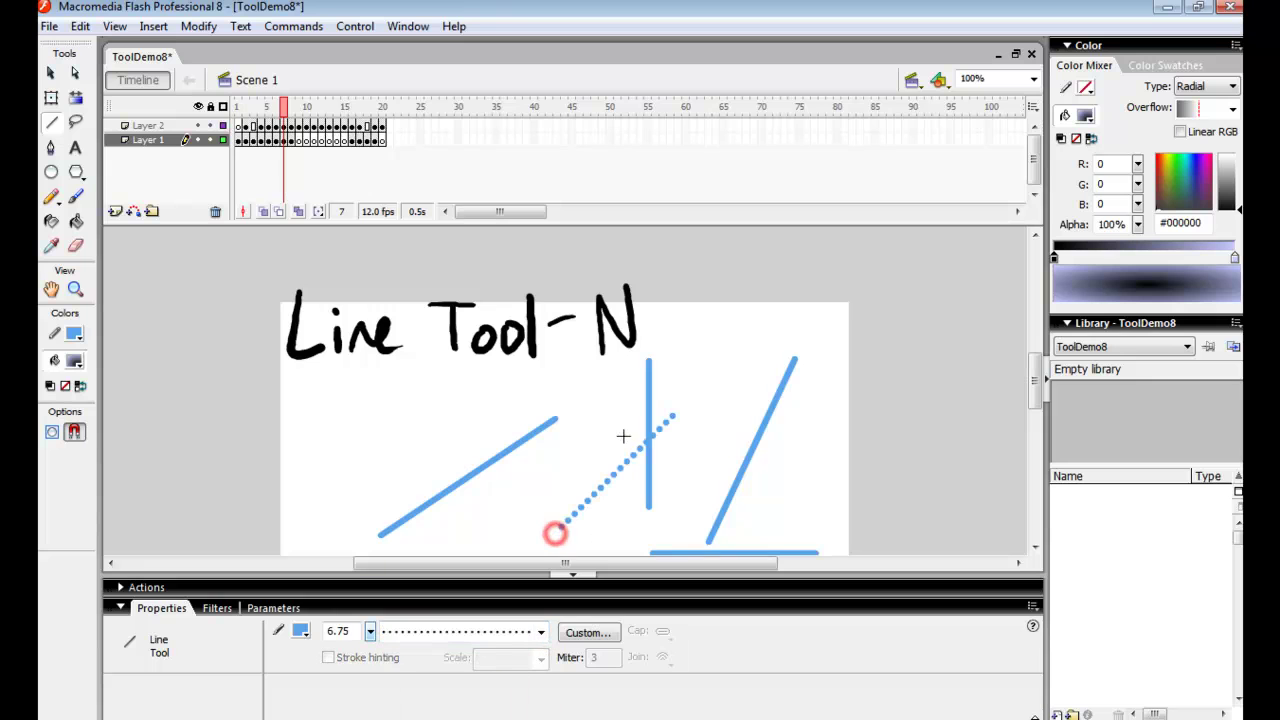
double_click(351, 631)
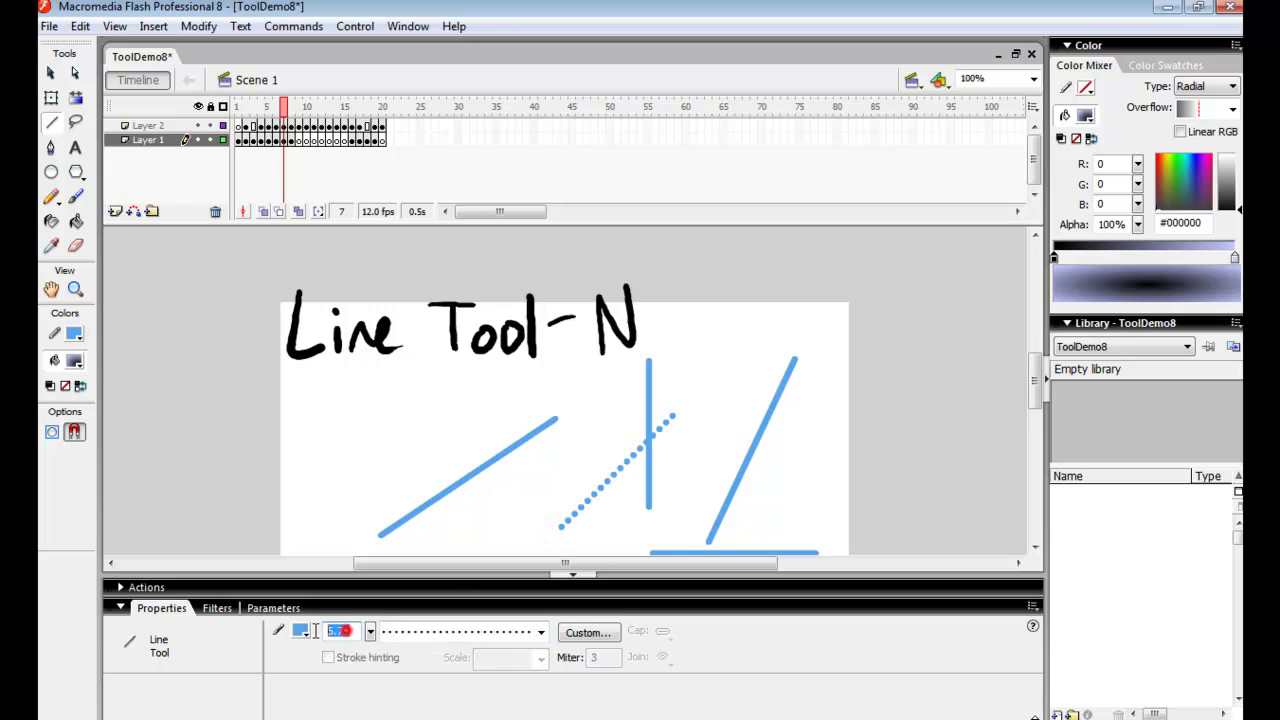
text(3)
drag(689, 485, 750, 343)
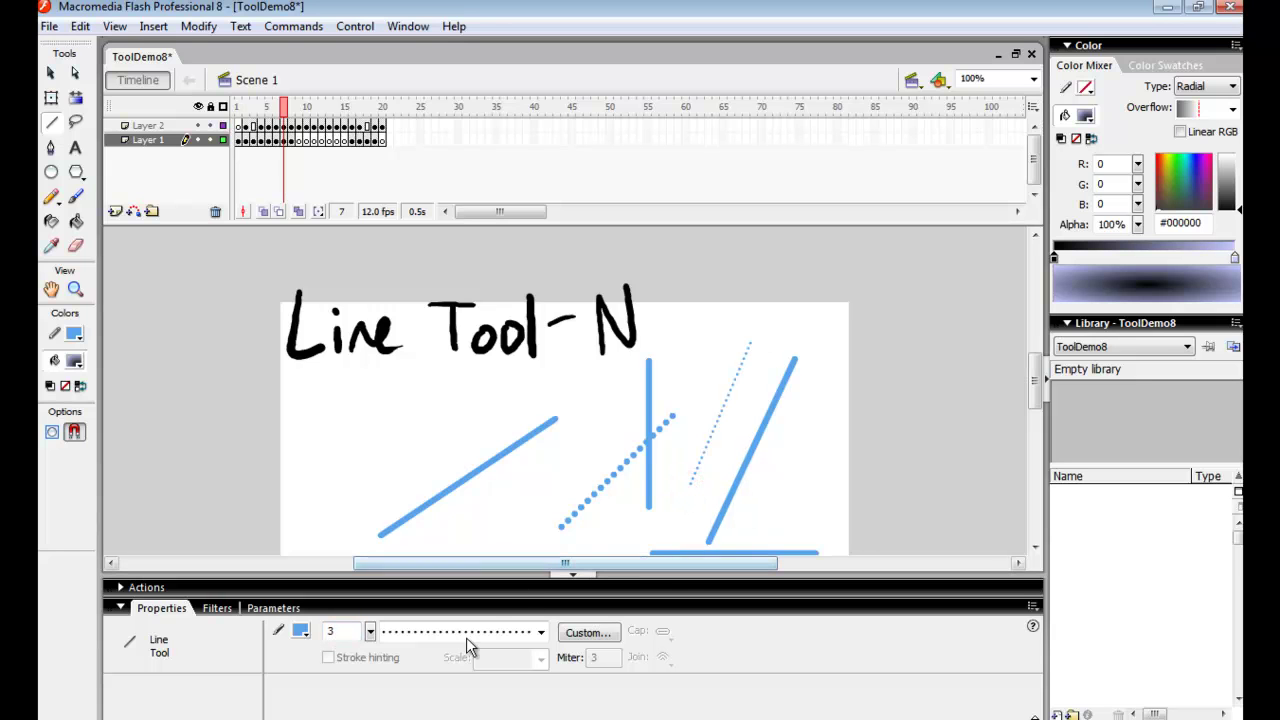
Reset the stroke style to Solid and hide the Properties panel.
click(541, 631)
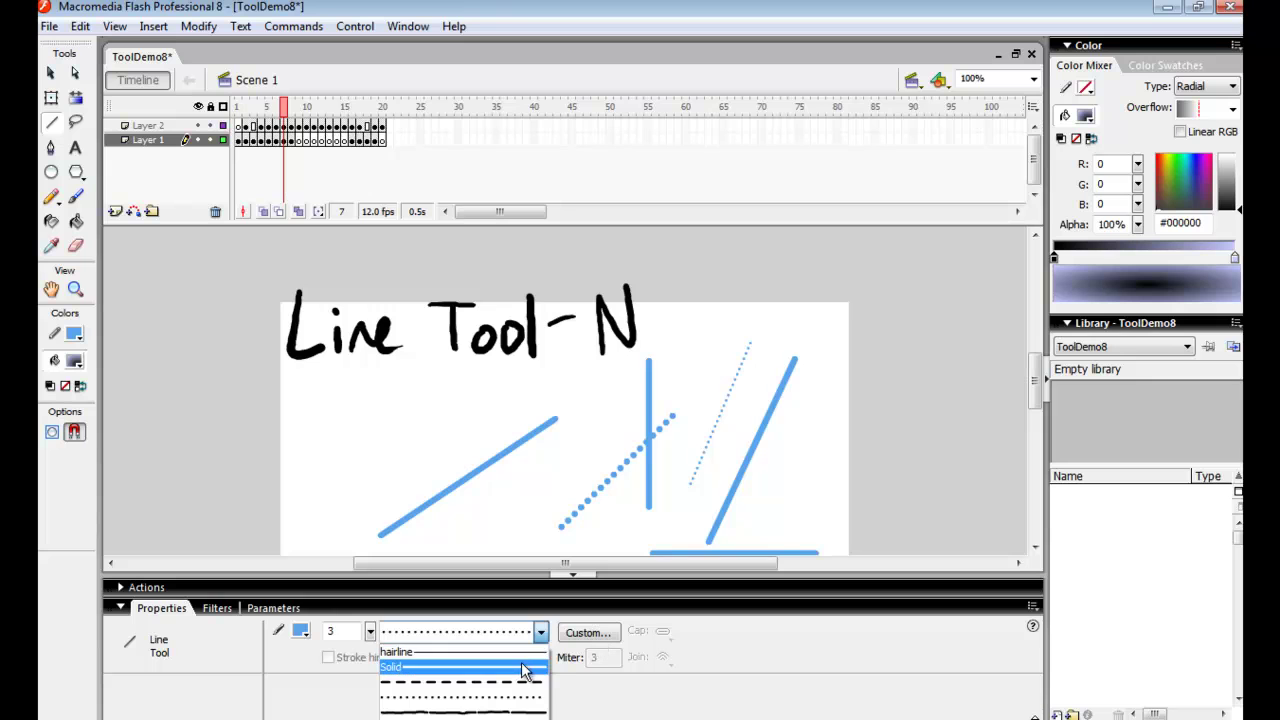
click(522, 666)
click(656, 609)
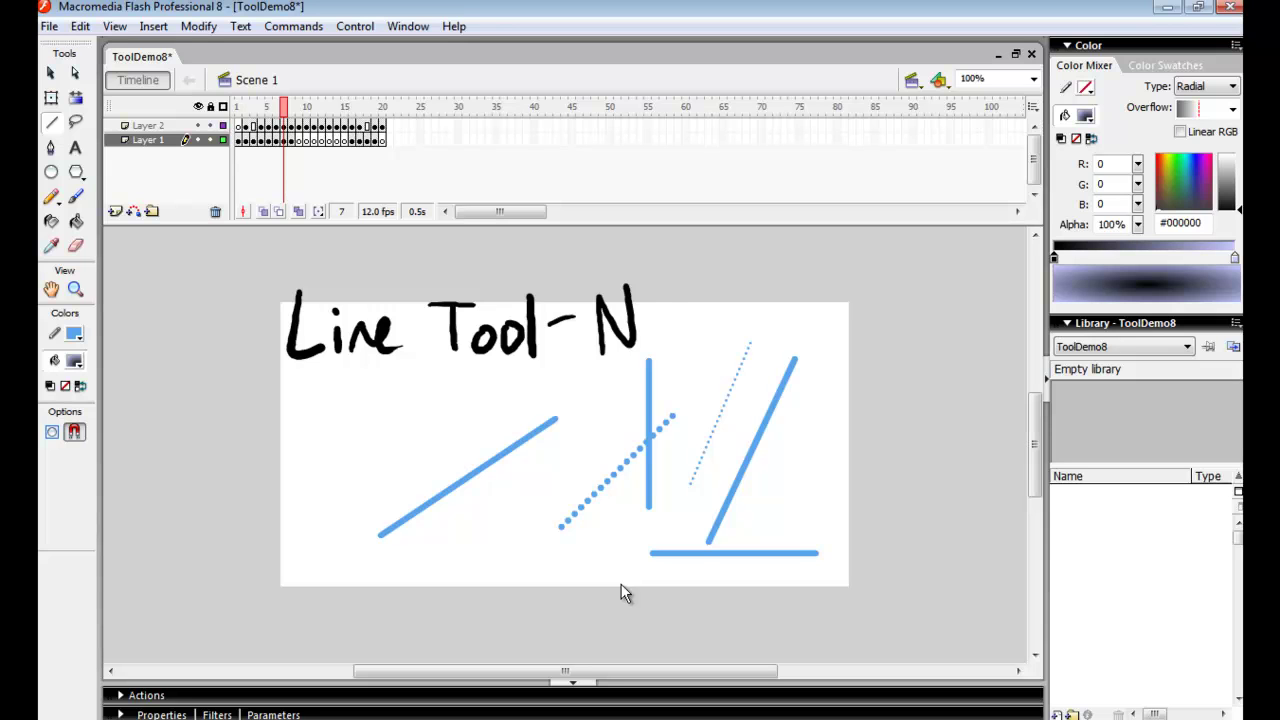
Go to the Lasso Tool frame and freehand-lasso the right stick figure.
key(period)
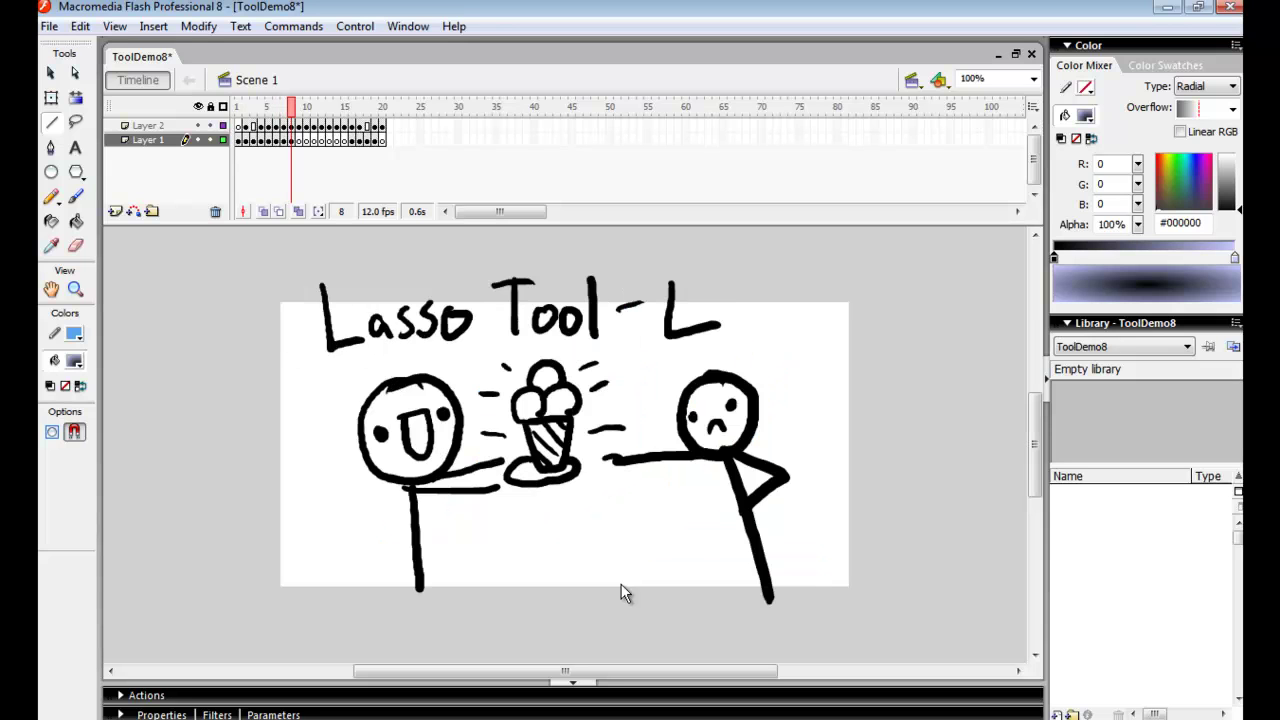
click(75, 121)
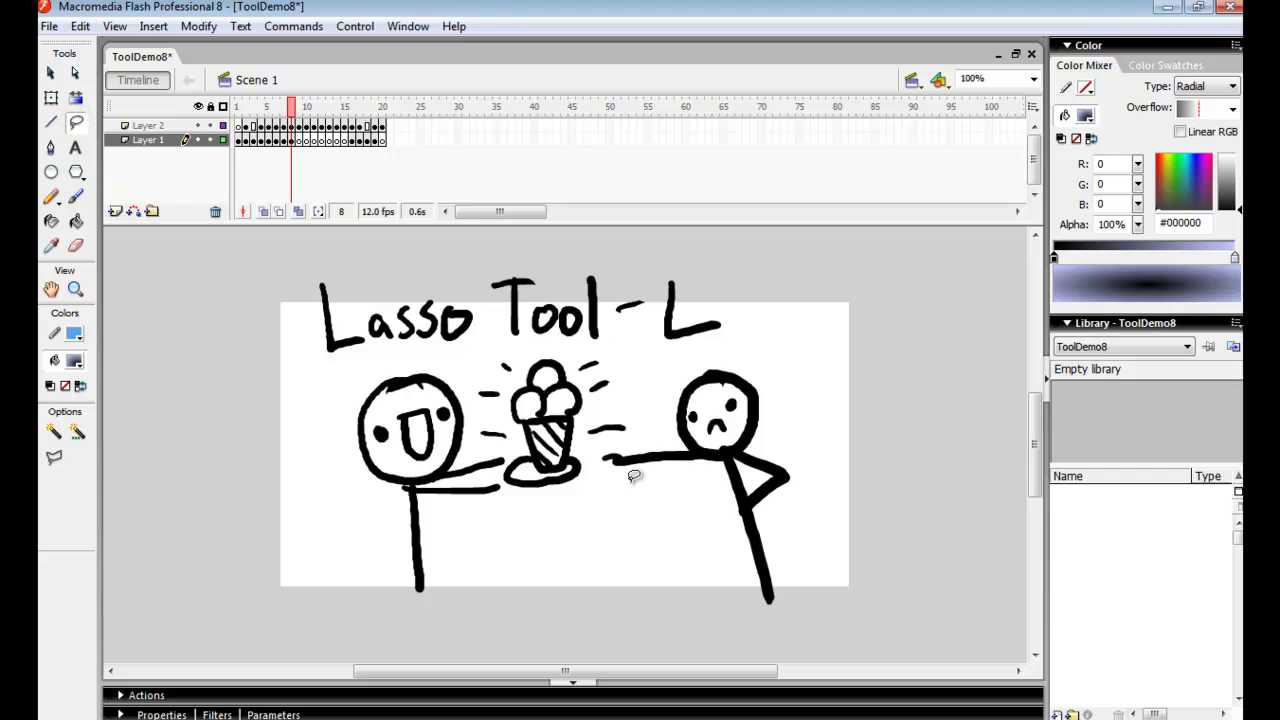
mouse_move(807, 451)
mouse_down()
mouse_move(705, 332)
mouse_move(624, 432)
mouse_move(608, 484)
mouse_move(702, 603)
mouse_move(843, 434)
mouse_up()
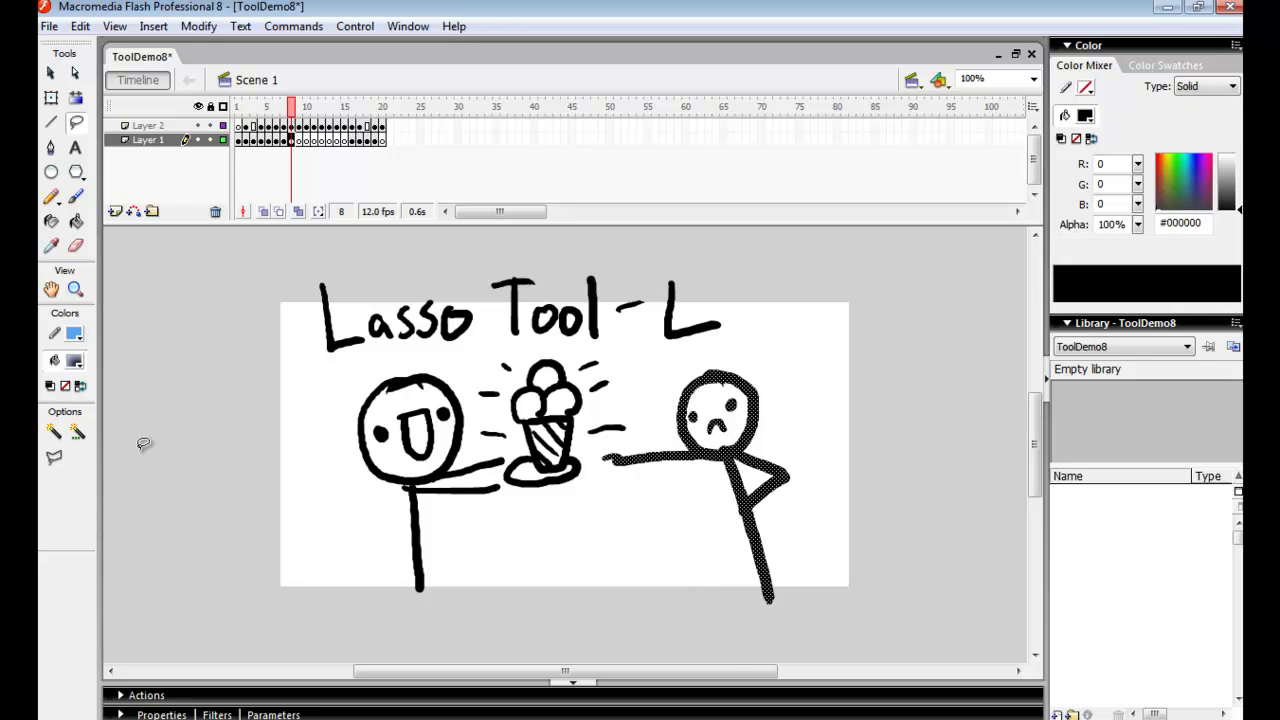
Select the ice-cream cone with a polygon-mode lasso outline.
click(56, 459)
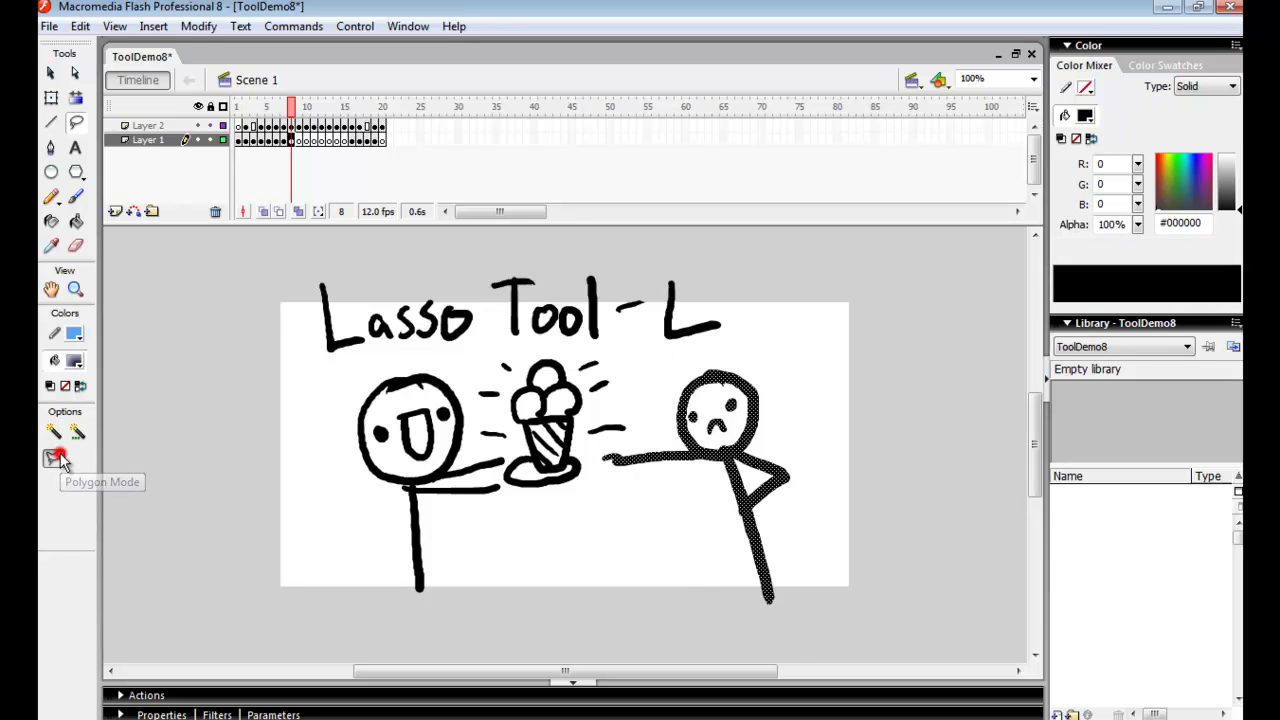
click(605, 524)
click(590, 455)
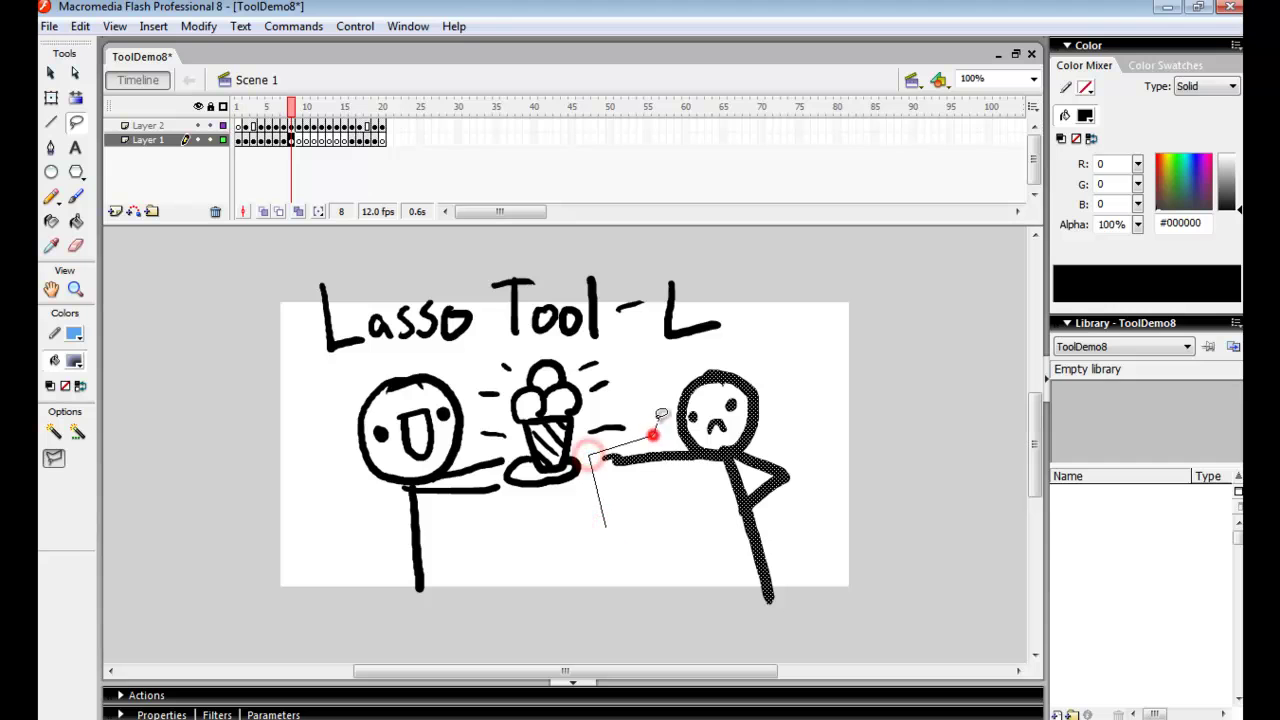
click(653, 435)
click(653, 385)
click(608, 345)
click(490, 353)
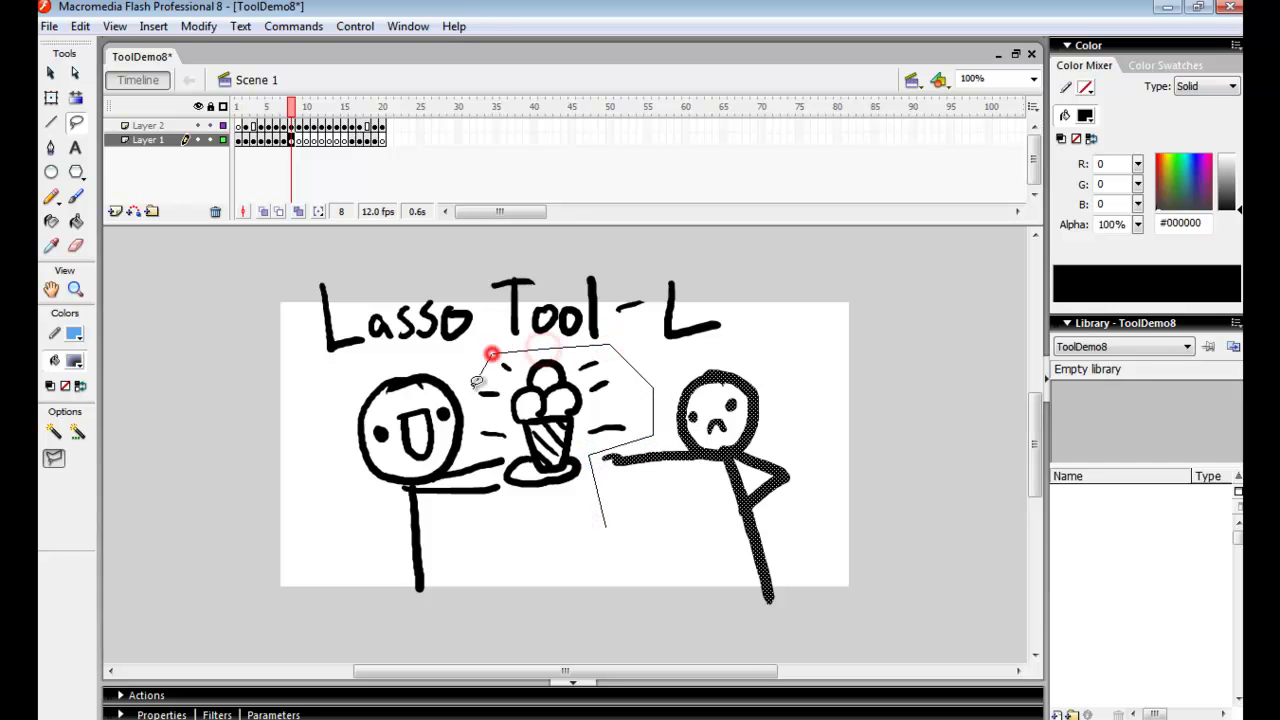
click(470, 421)
click(477, 448)
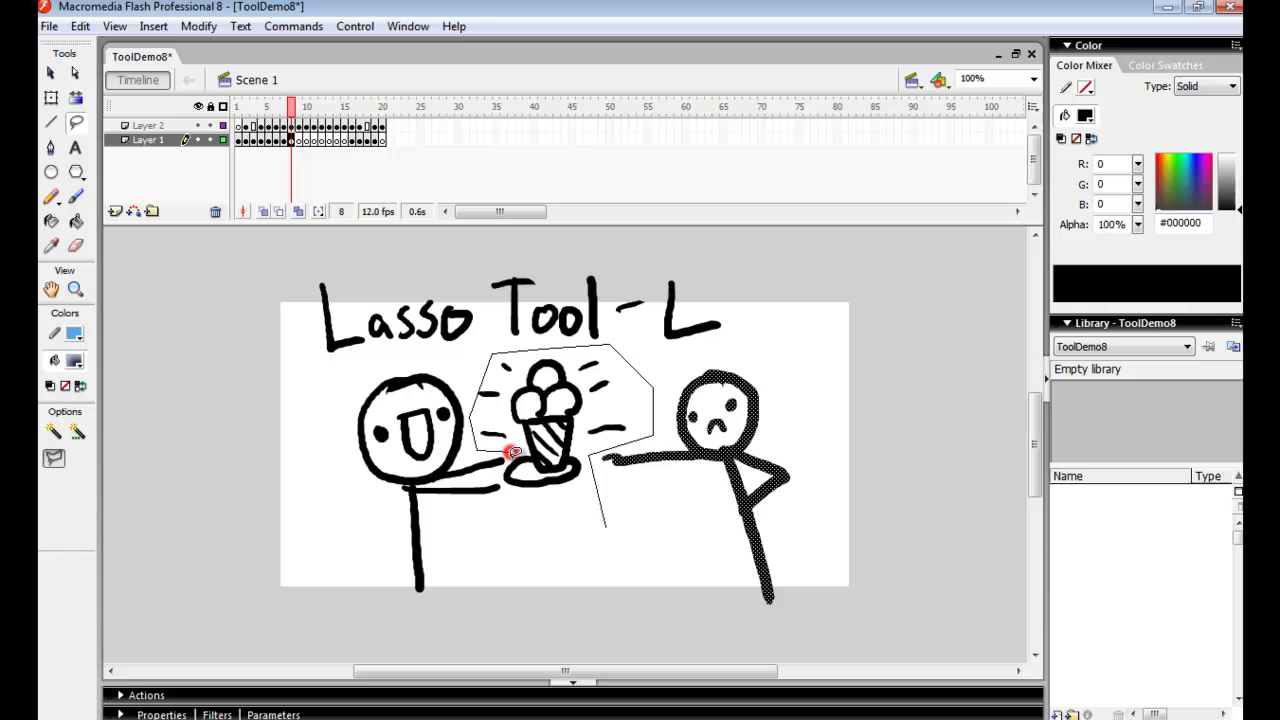
click(493, 477)
click(517, 491)
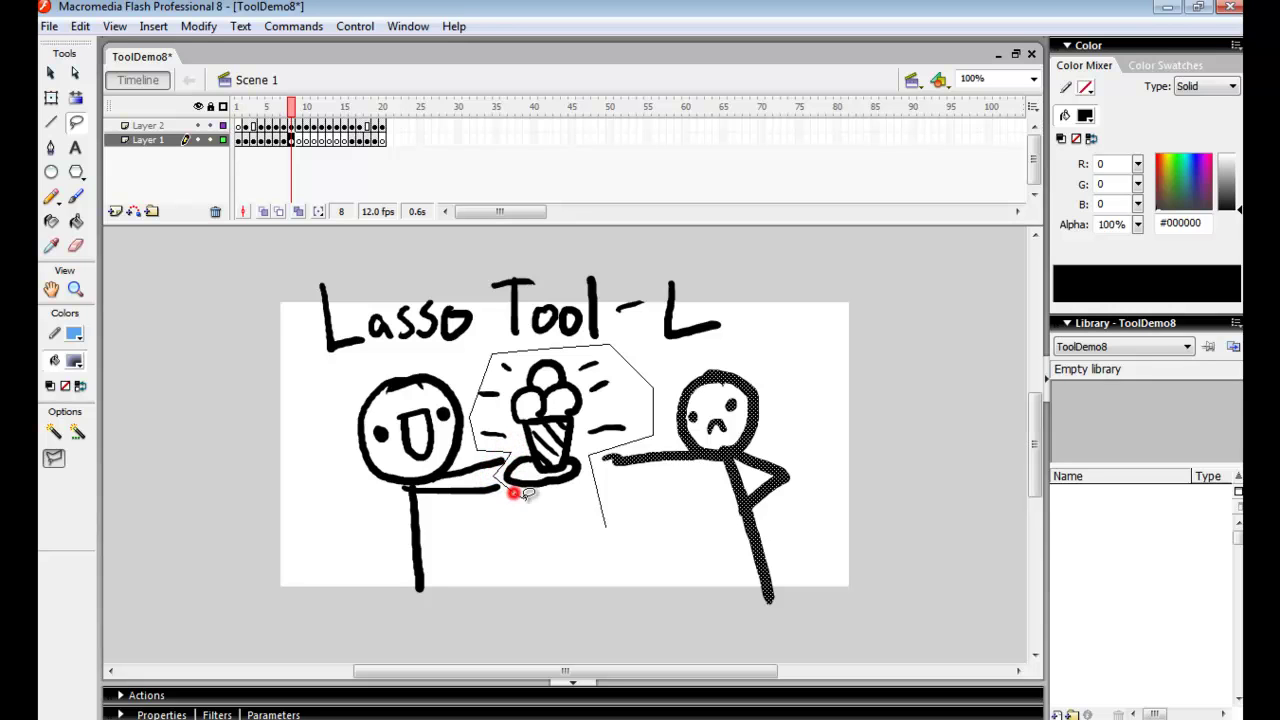
double_click(576, 557)
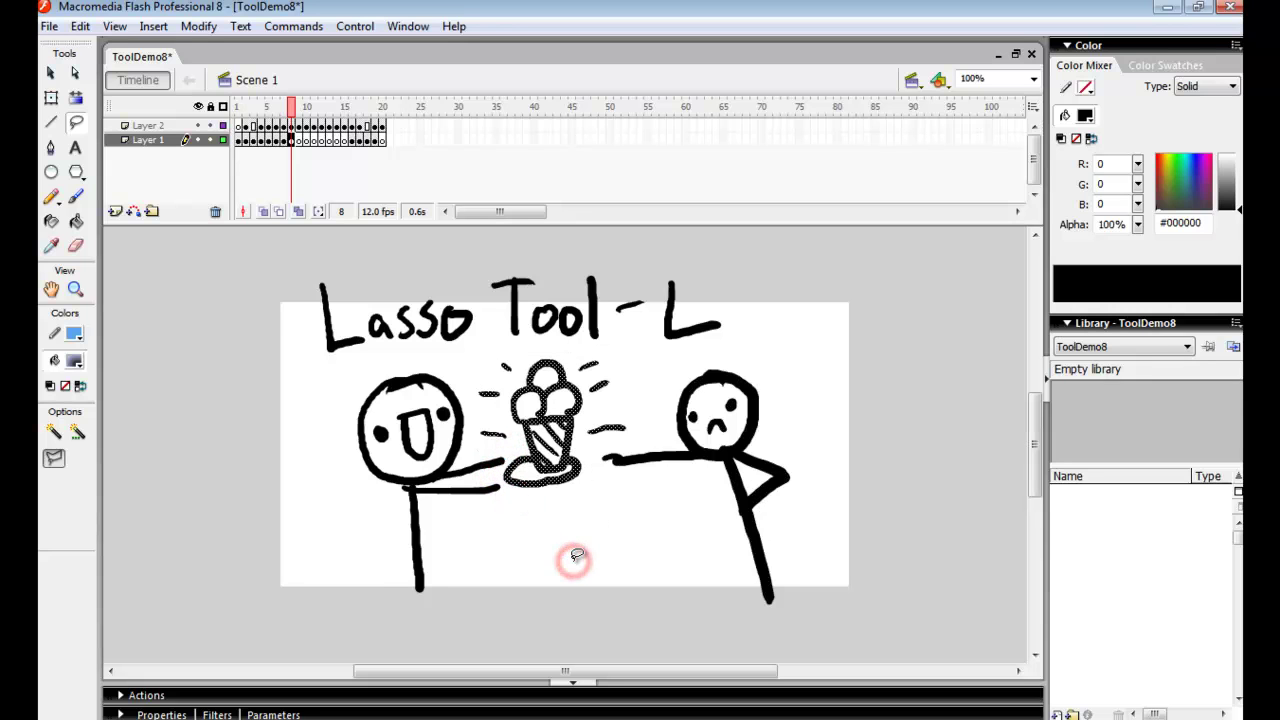
Try moving the ice cream, then turn off Polygon Mode and lasso the left figure's leg.
key(v)
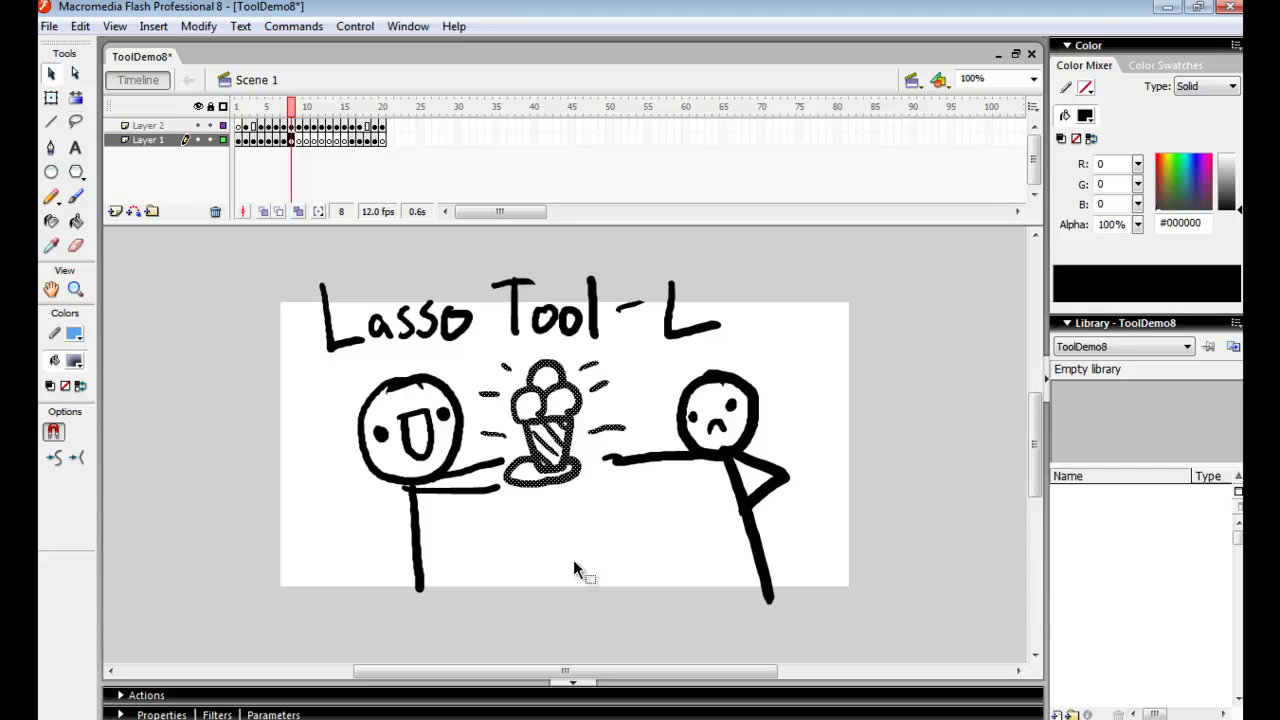
key(l)
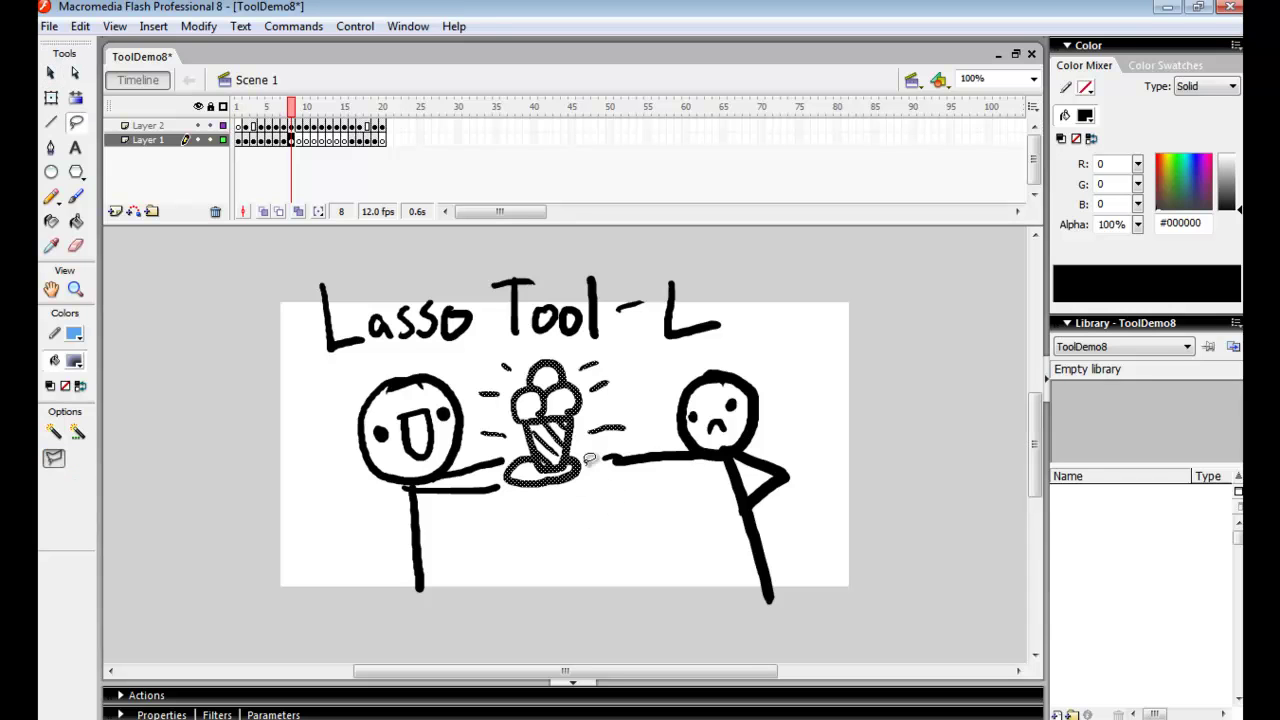
mouse_move(564, 452)
mouse_down()
mouse_move(605, 442)
mouse_move(564, 452)
mouse_up()
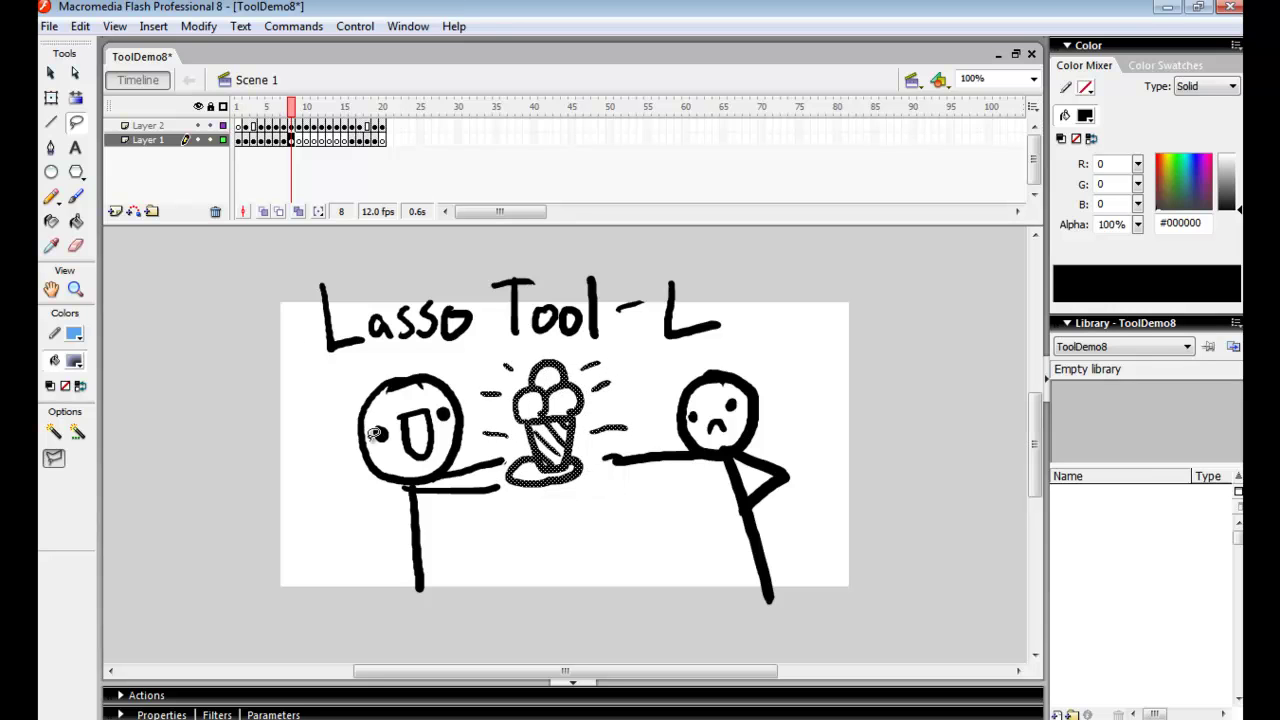
click(54, 458)
mouse_move(443, 515)
mouse_down()
mouse_move(440, 552)
mouse_move(455, 525)
mouse_up()
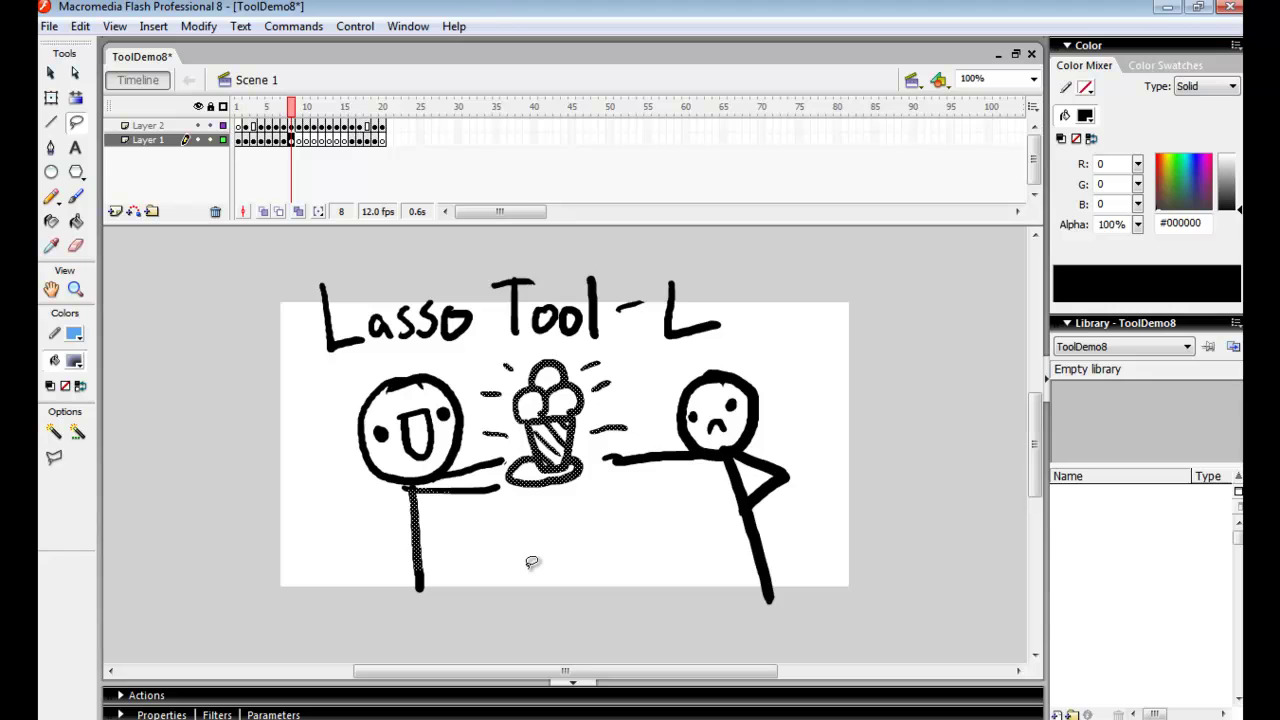
Go to the Pen Tool frame, choose the Pen tool, and set the colour to #888888.
key(period)
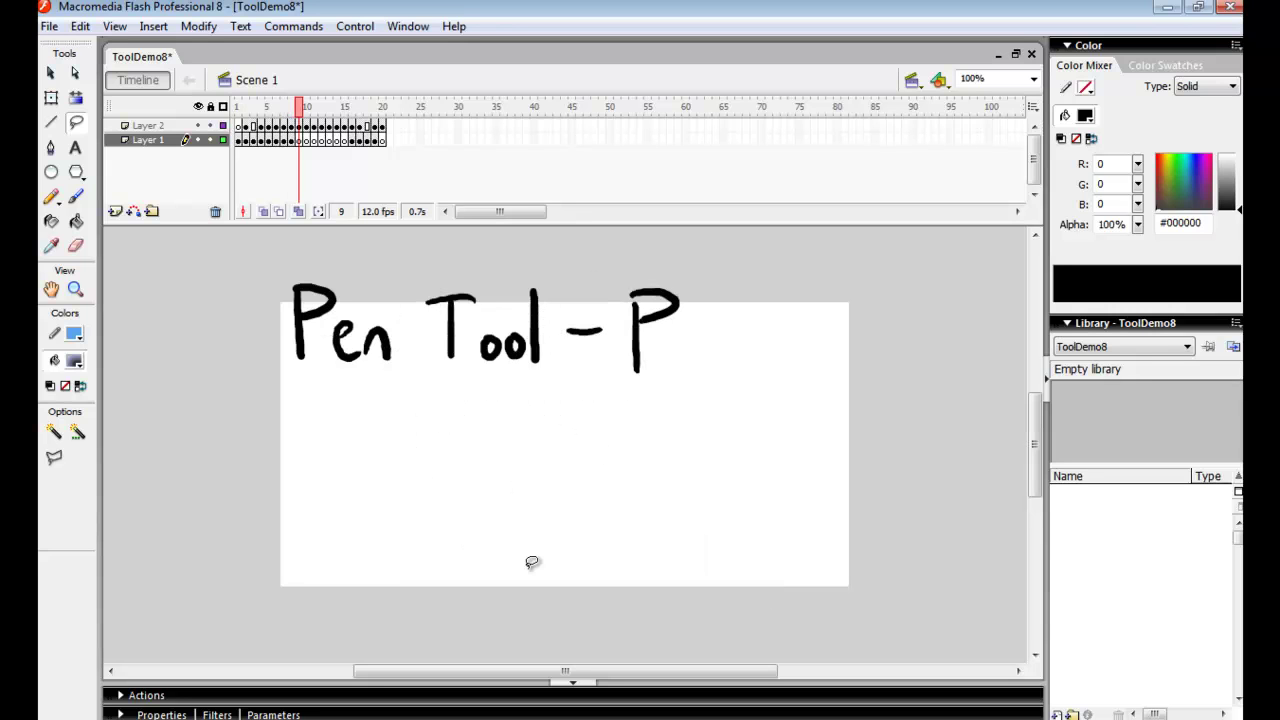
click(51, 147)
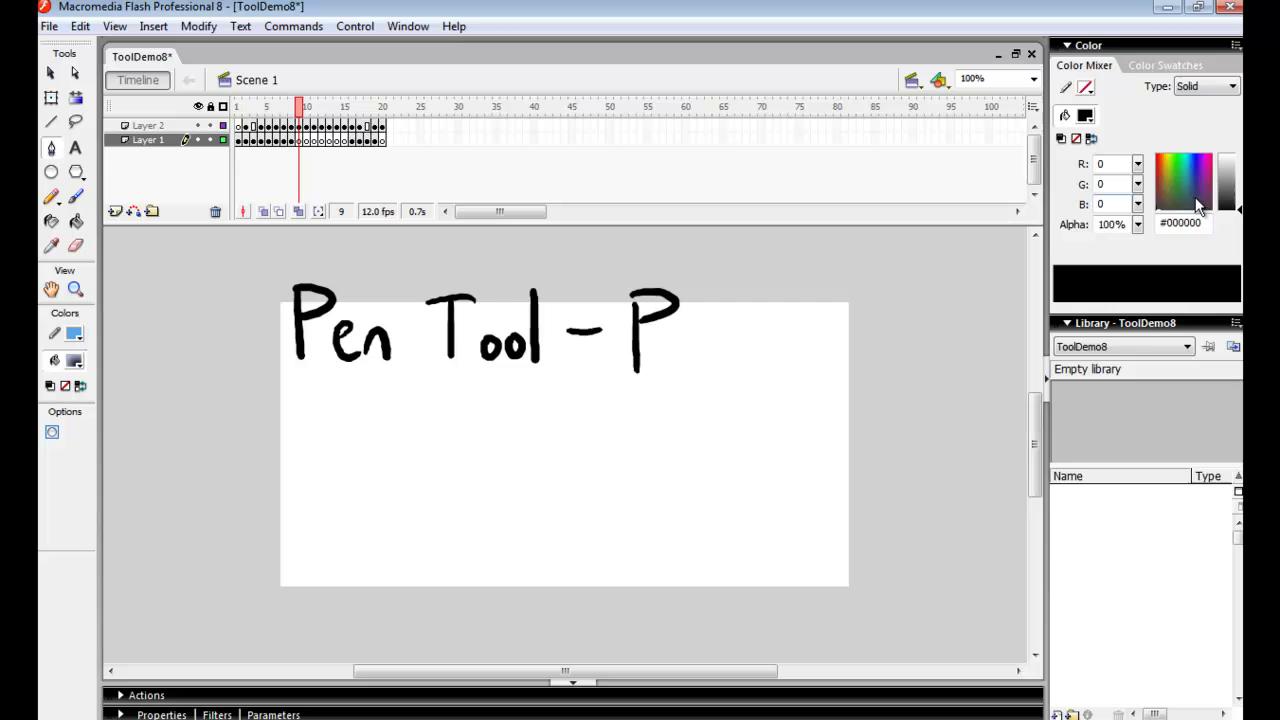
click(1237, 183)
Place six corner points and close the path back at the start to make a grey shape.
click(390, 549)
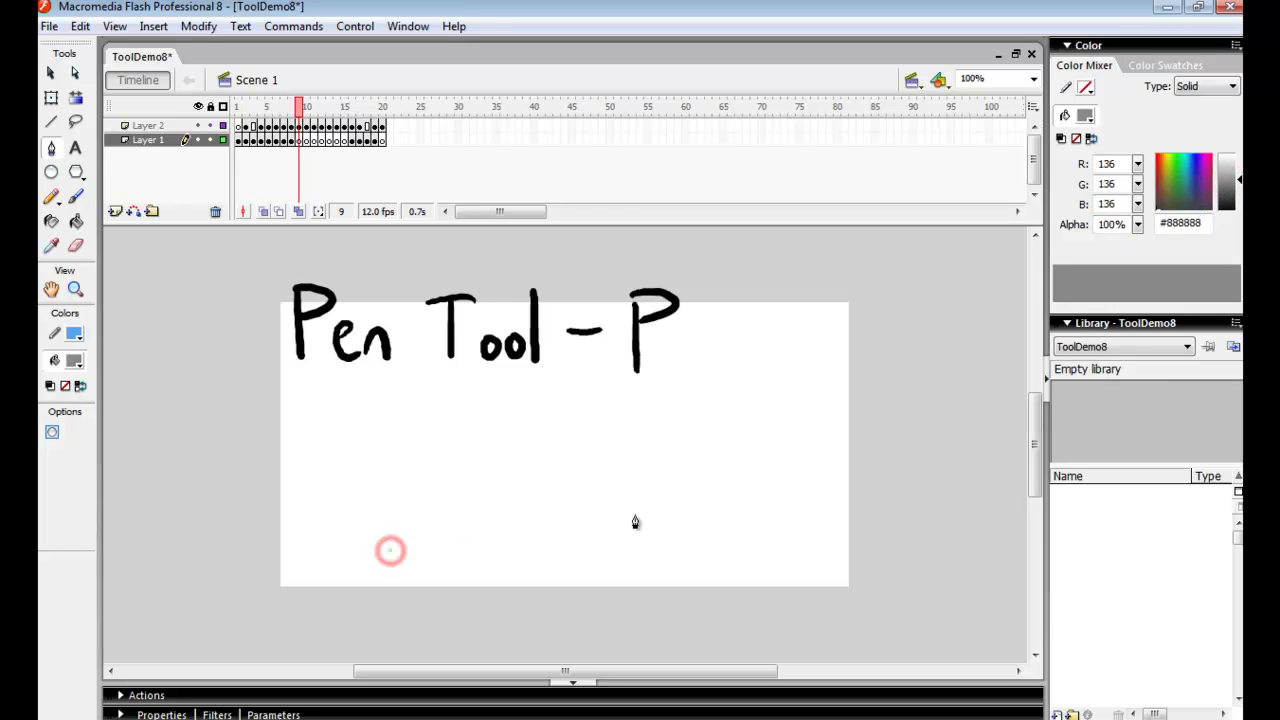
click(707, 514)
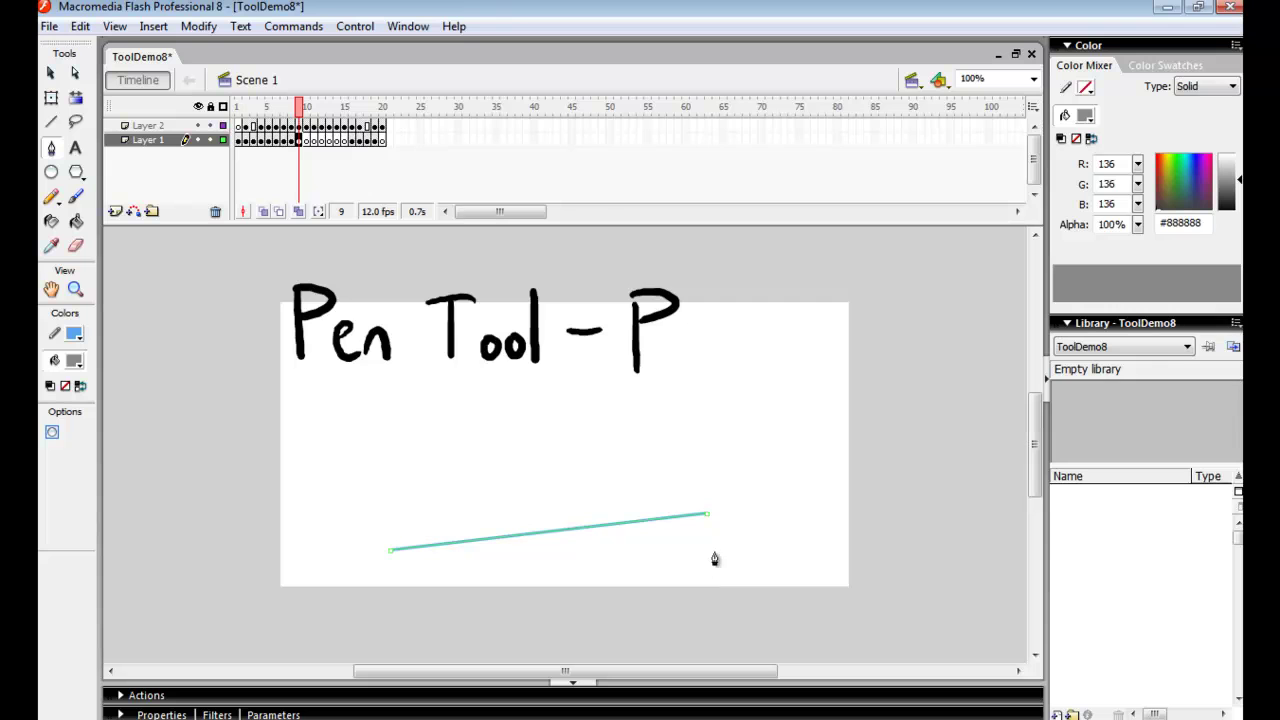
click(791, 405)
click(639, 413)
click(529, 469)
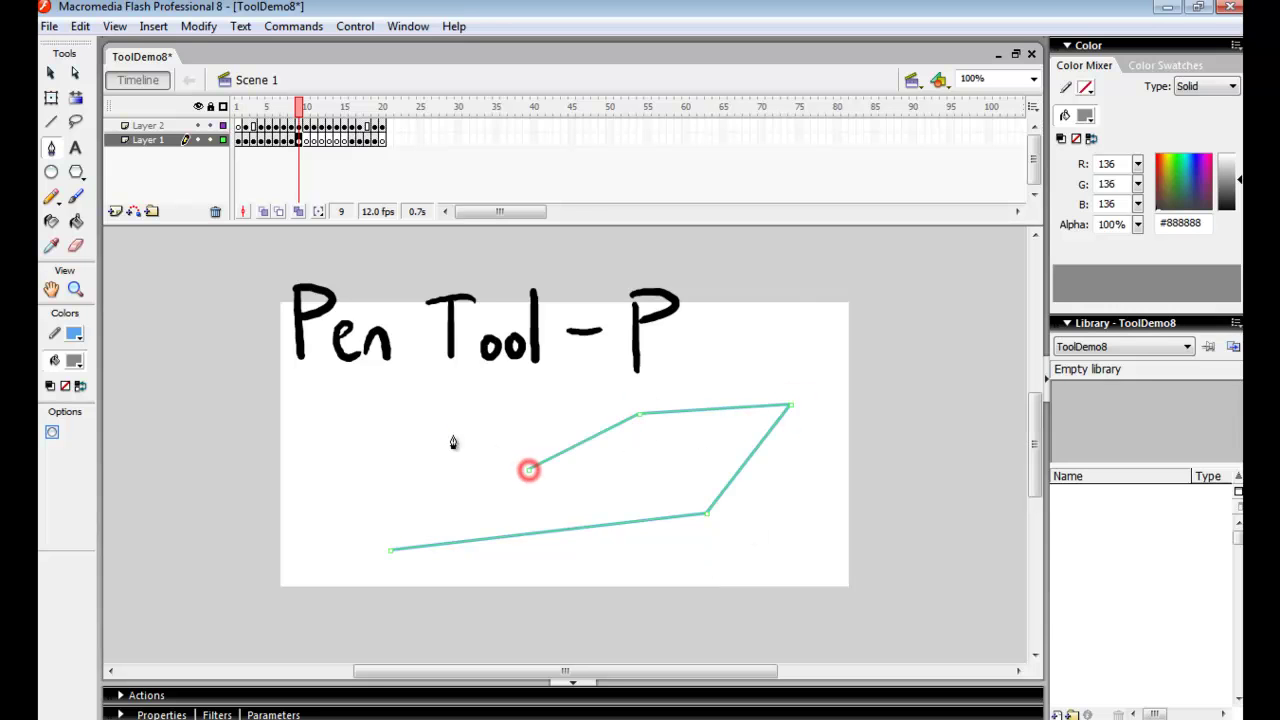
click(453, 435)
click(390, 549)
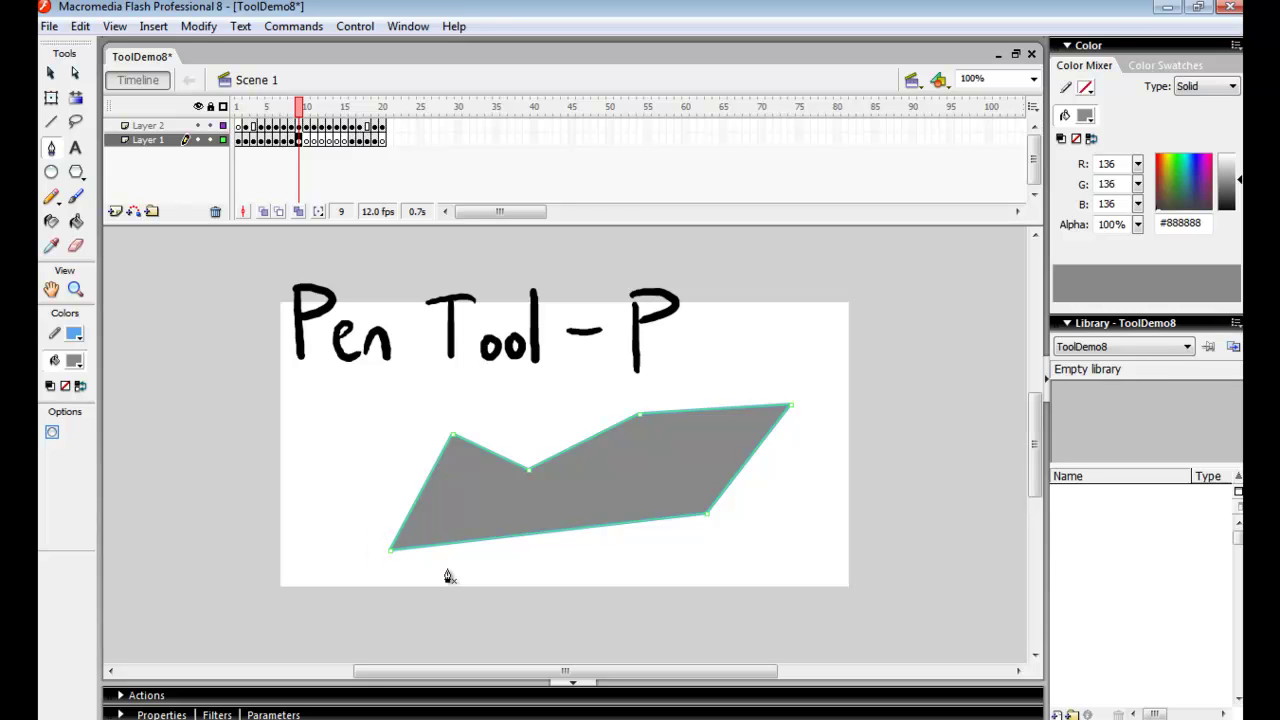
Draw an open pen path from below the grey shape, curving up toward the stage's top right.
click(747, 546)
mouse_move(897, 468)
mouse_down()
mouse_move(906, 349)
mouse_move(890, 314)
mouse_up()
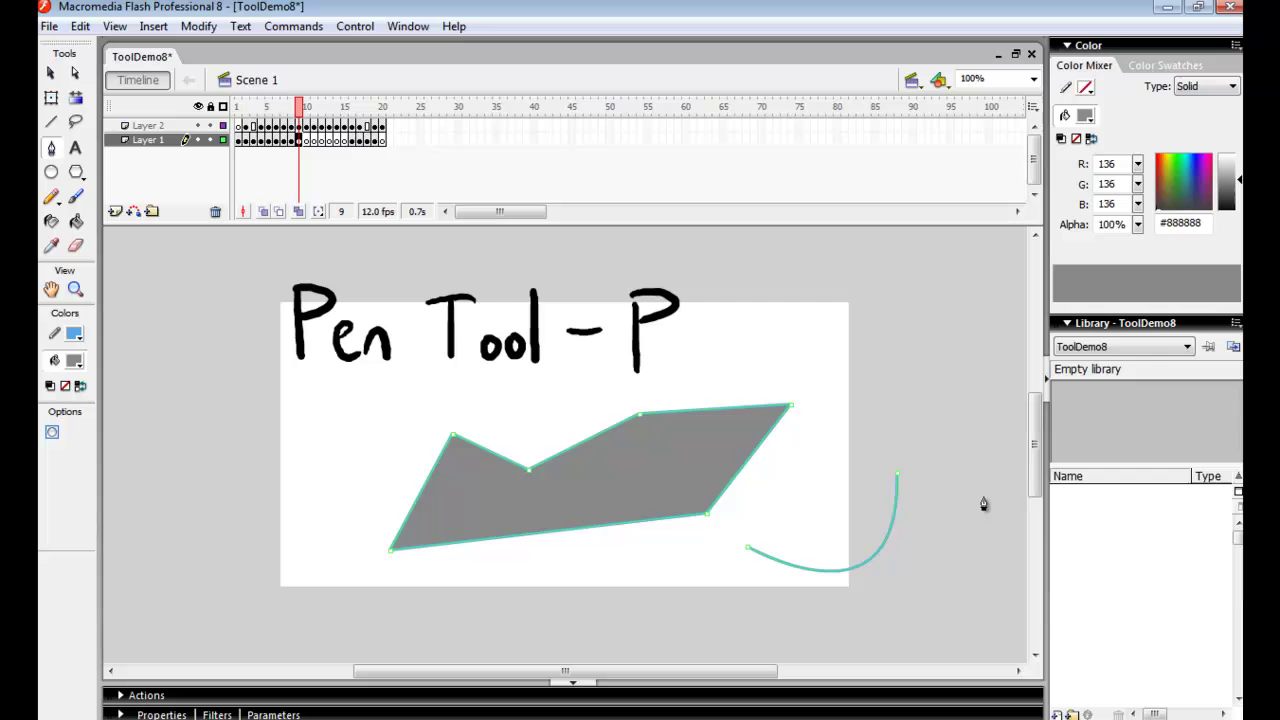
mouse_move(876, 352)
mouse_down()
mouse_move(1006, 463)
mouse_move(974, 311)
mouse_move(983, 371)
mouse_move(934, 277)
mouse_move(950, 287)
mouse_up()
On frame 10, type a fixed-width wrapping sentence starting 'This is a text tool'.
key(period)
click(75, 147)
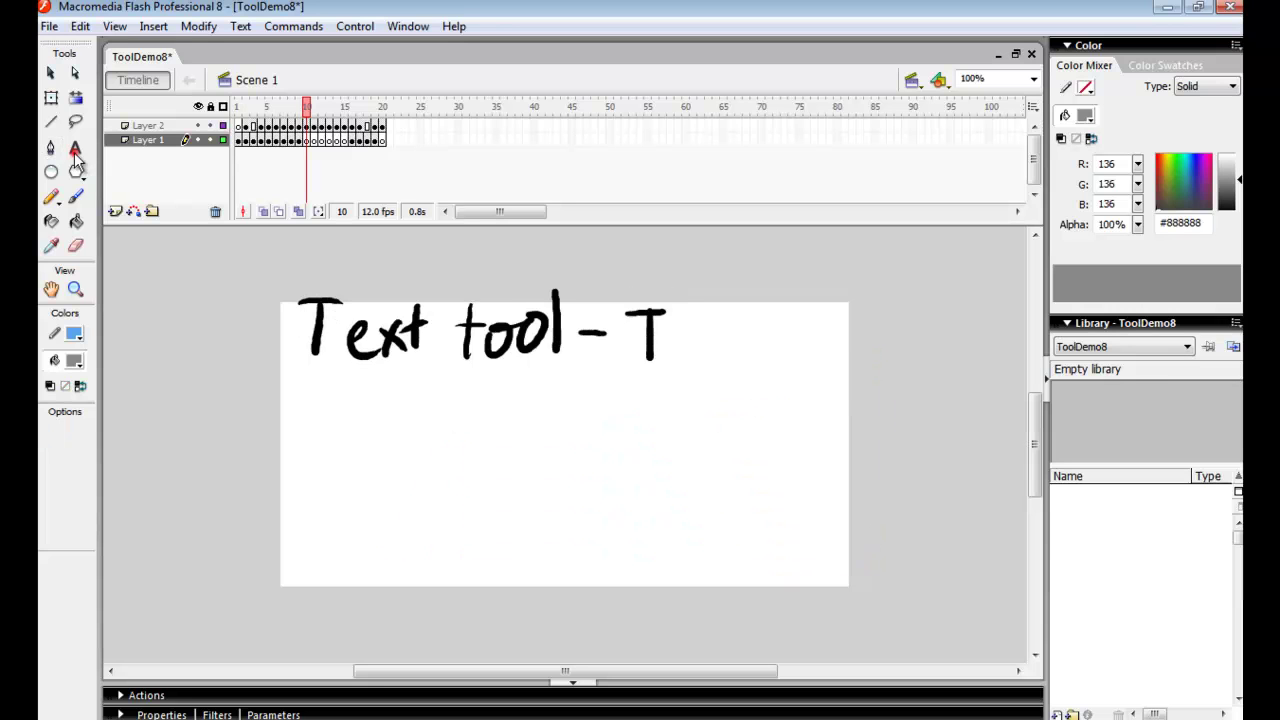
click(419, 430)
text(This is a text)
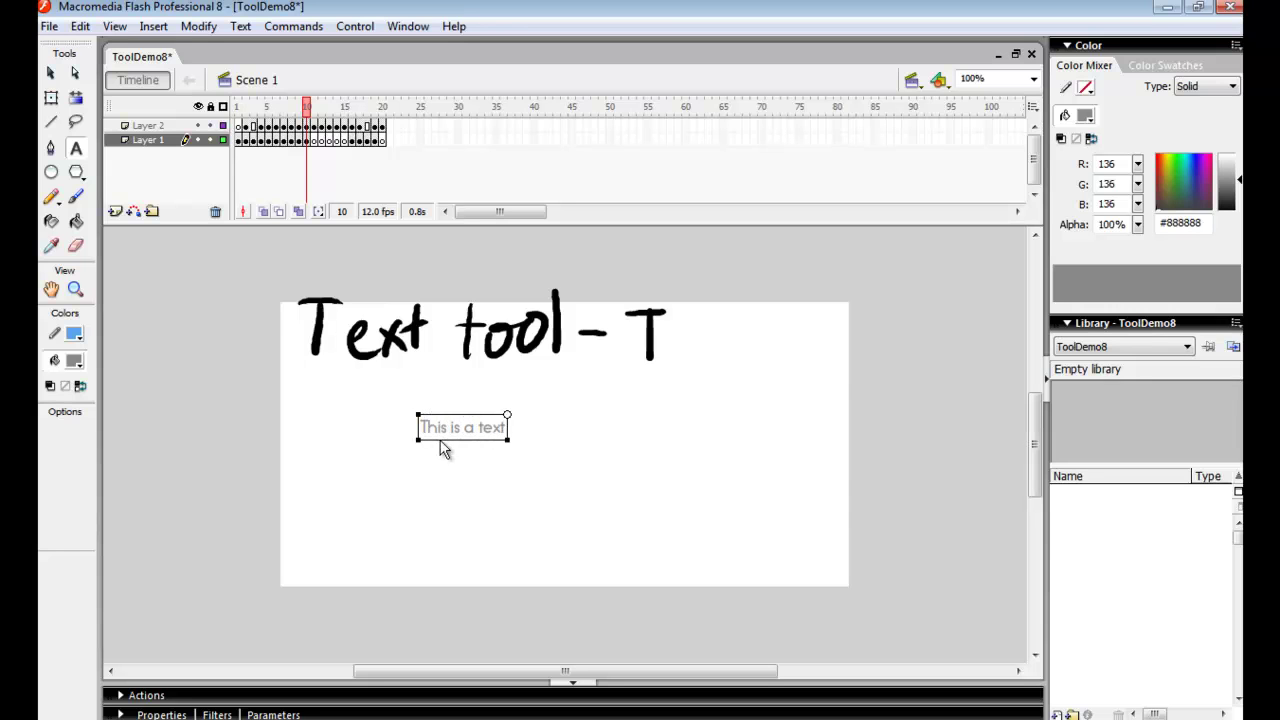
text( tool)
drag(537, 441, 586, 441)
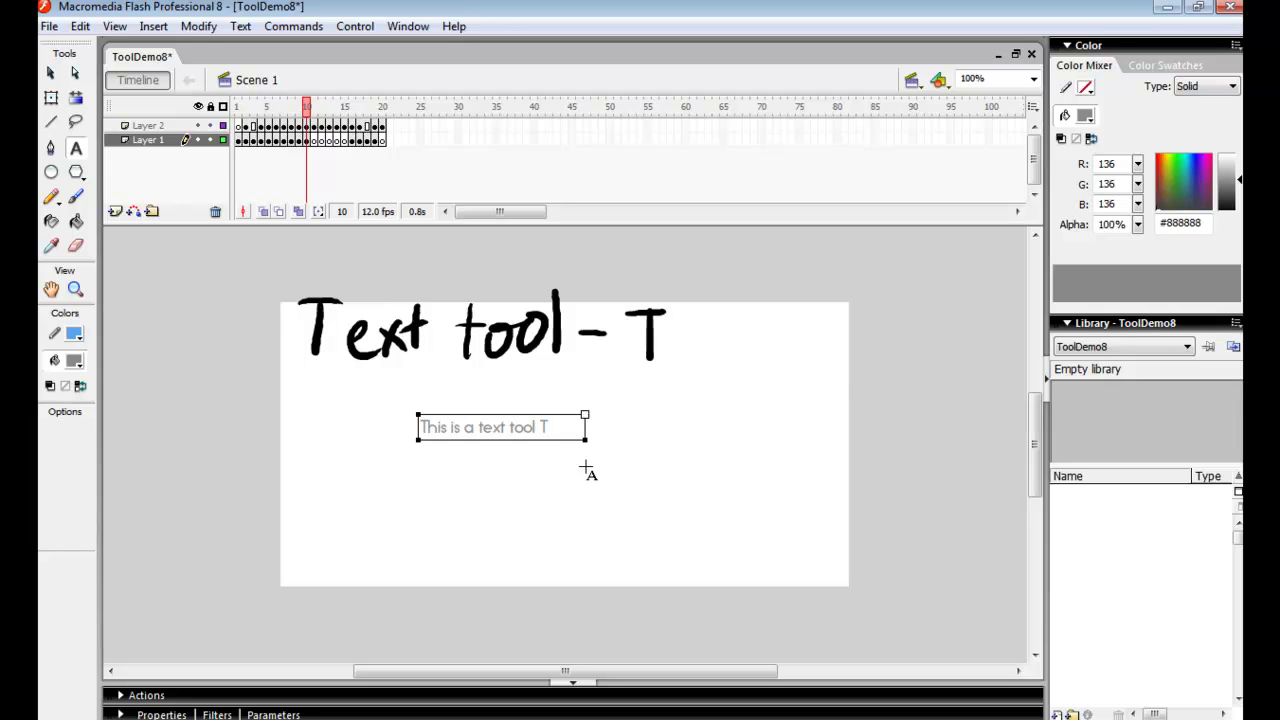
text(means that the text)
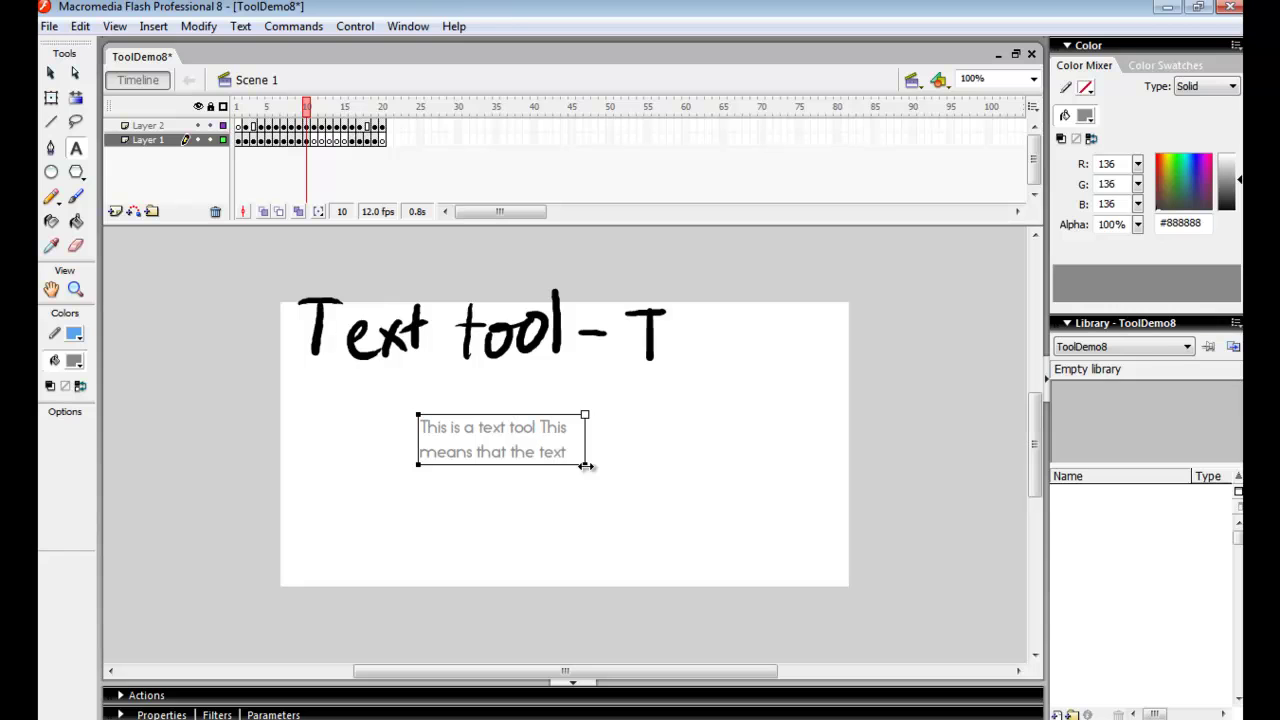
text( box is word wrapping)
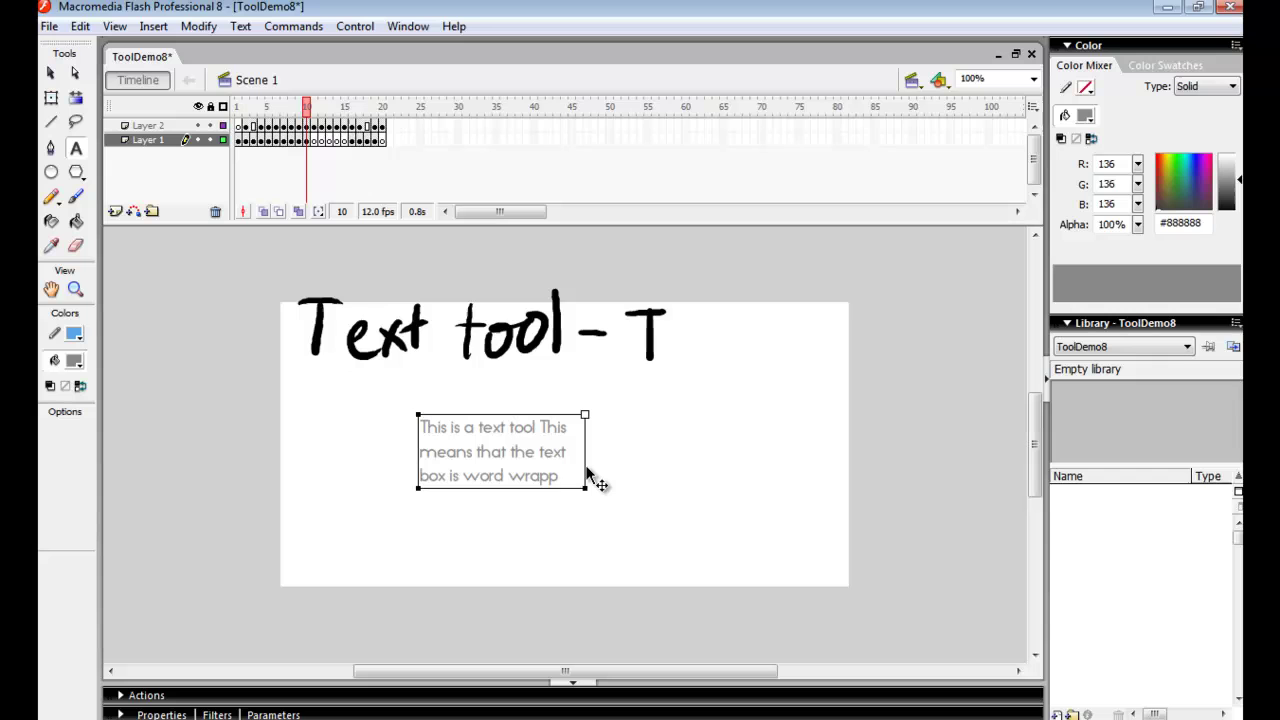
click(674, 716)
key(ctrl+a)
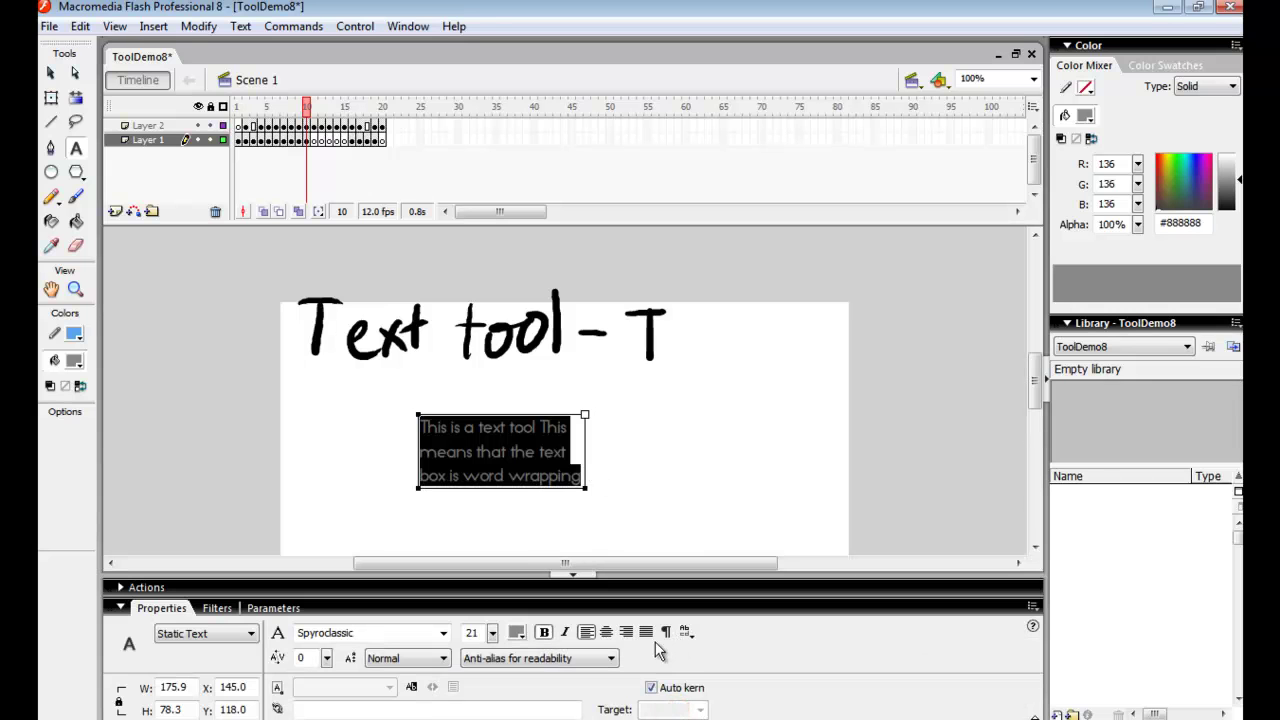
click(571, 450)
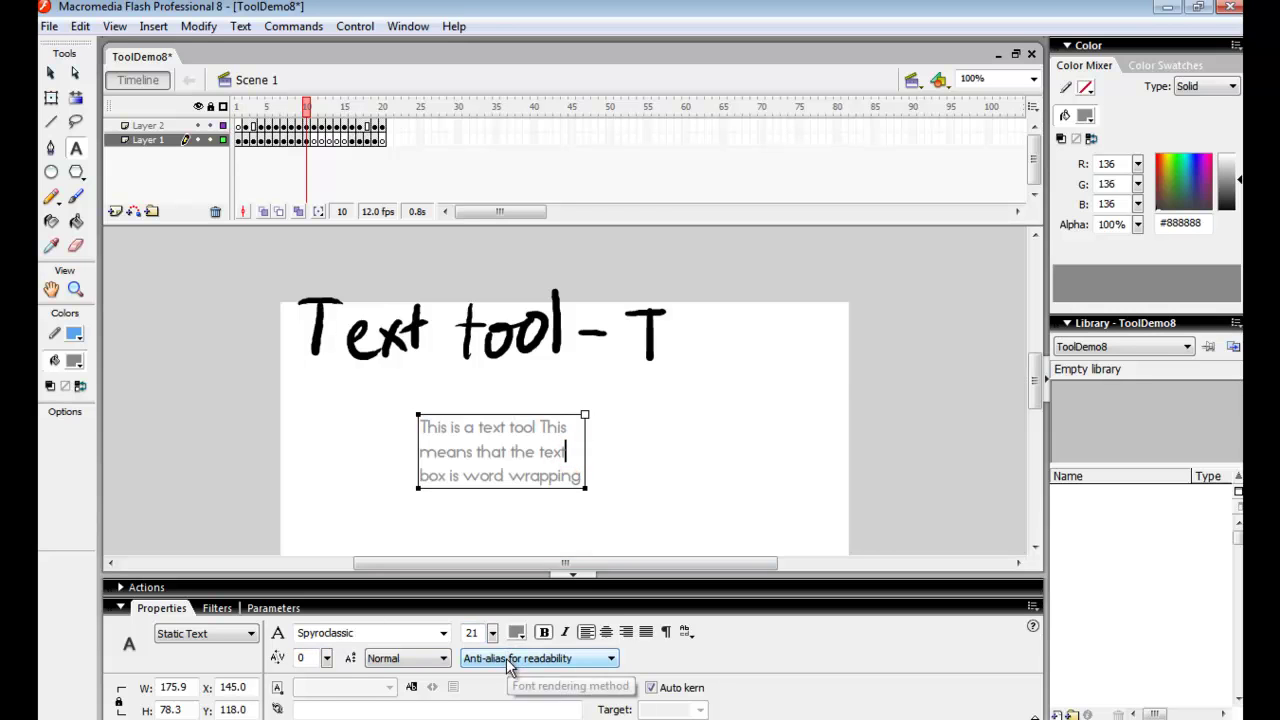
click(626, 632)
click(587, 632)
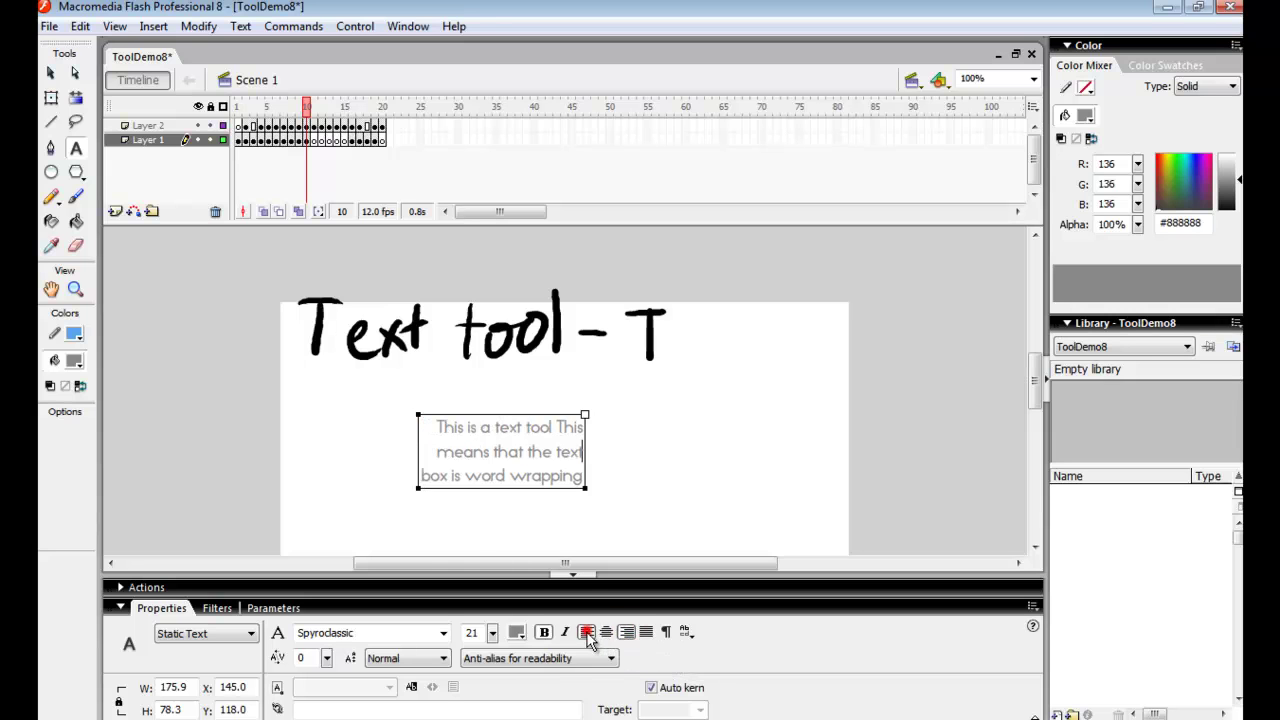
click(605, 658)
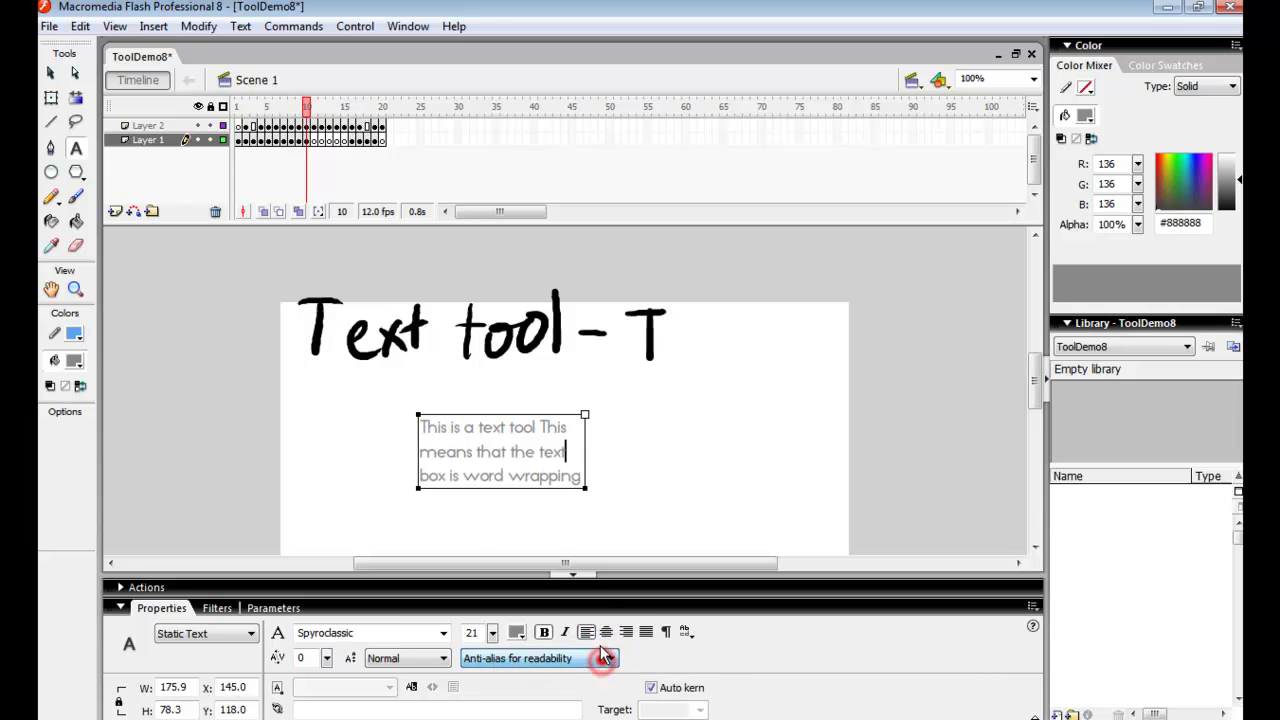
click(443, 633)
click(443, 632)
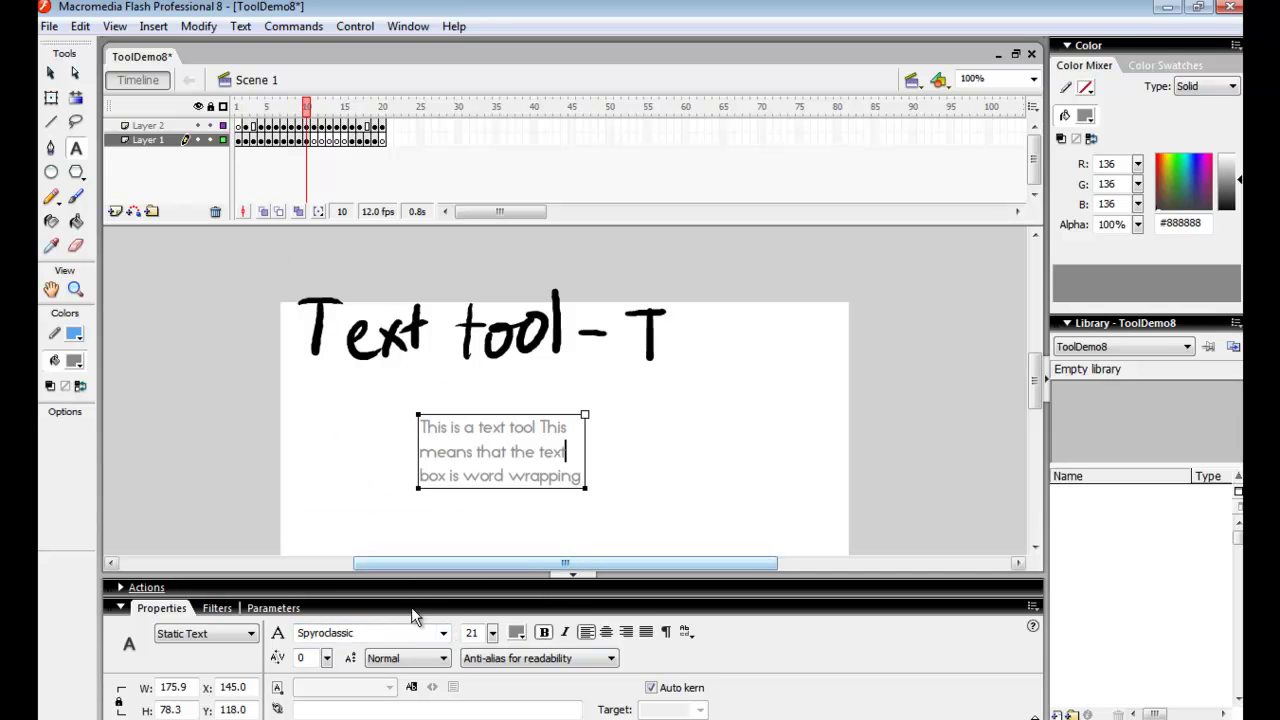
click(252, 633)
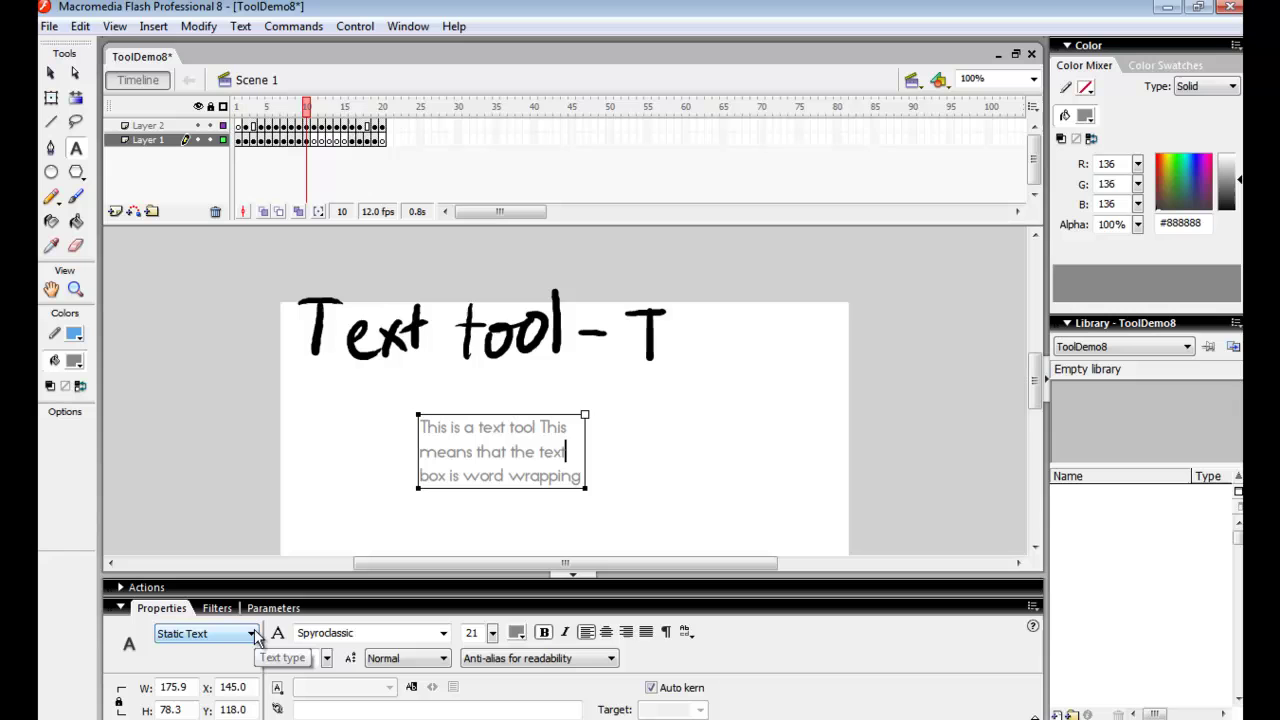
click(251, 633)
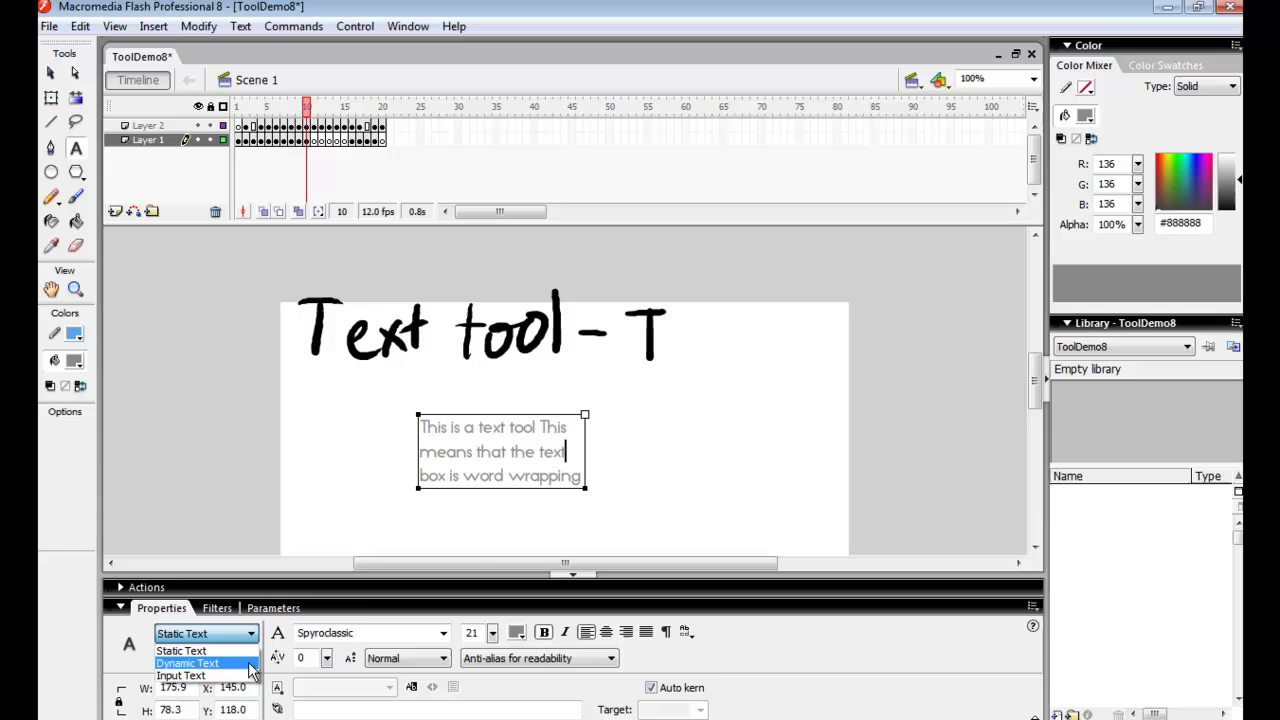
click(396, 607)
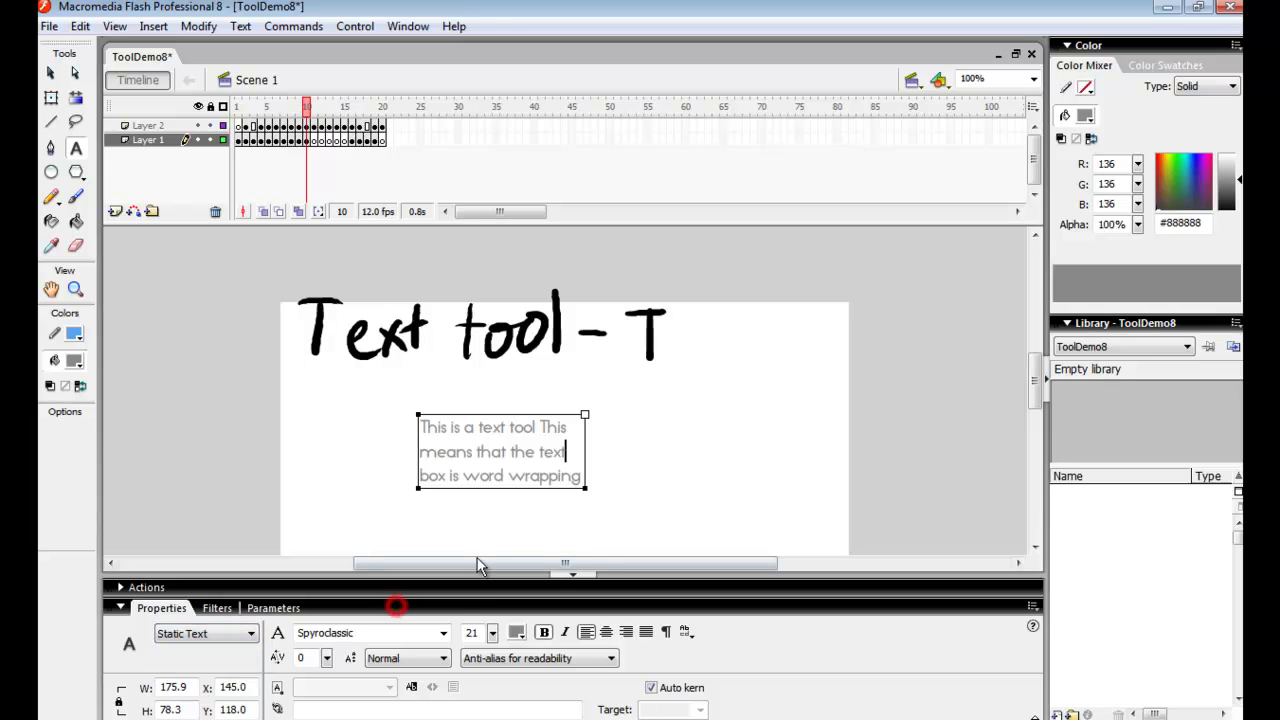
click(458, 607)
click(620, 526)
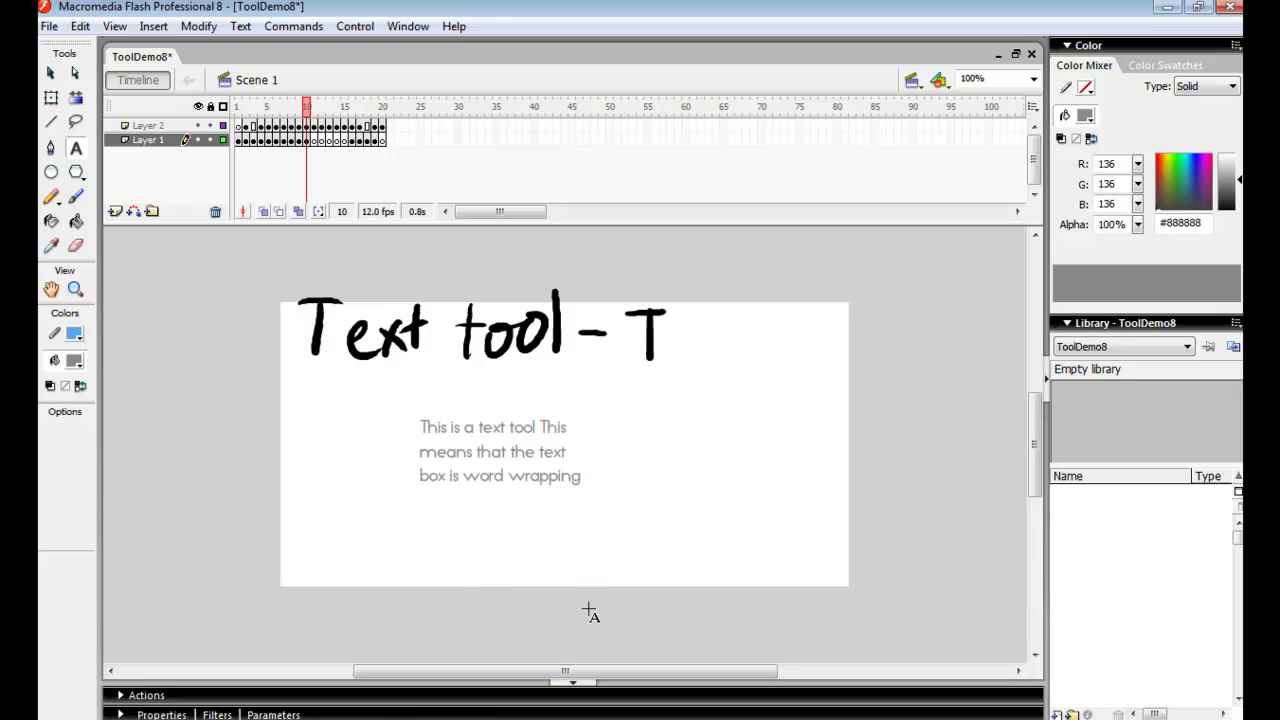
Draw a grey ellipse and a grey circle side by side, then advance to the Rectangle frame.
key(period)
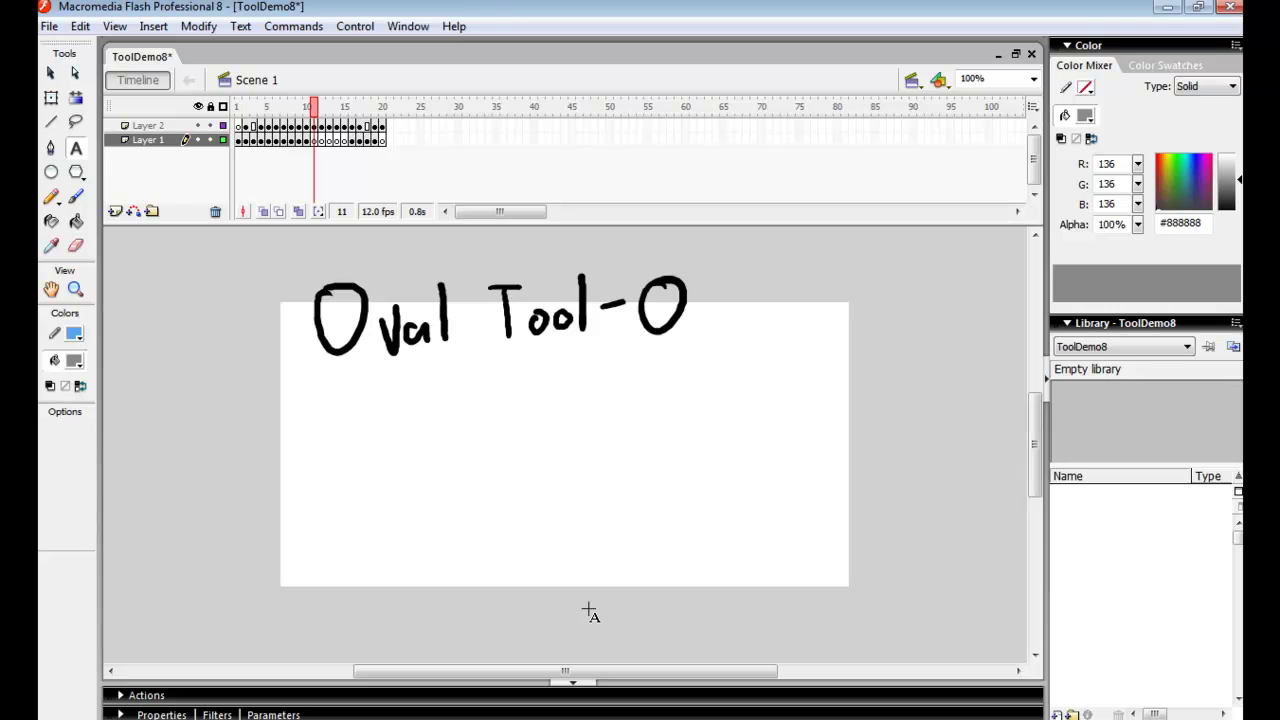
click(51, 172)
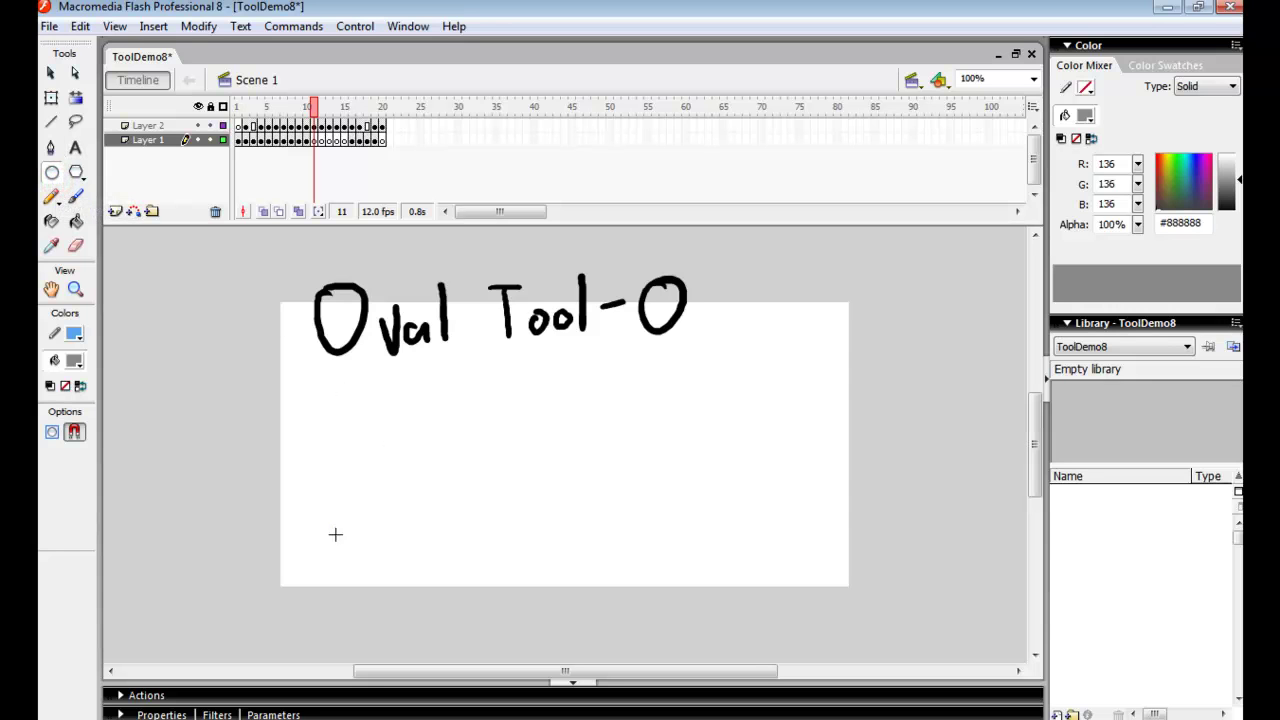
drag(335, 534, 554, 387)
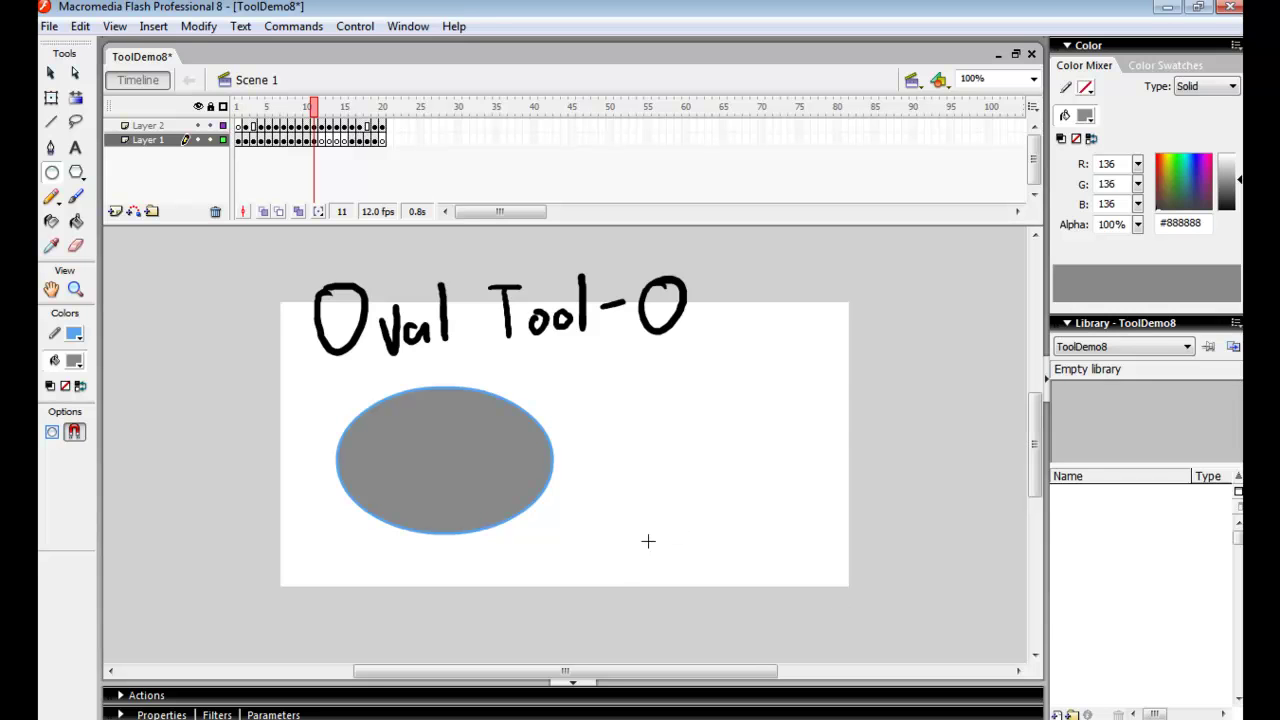
drag(632, 555, 835, 395)
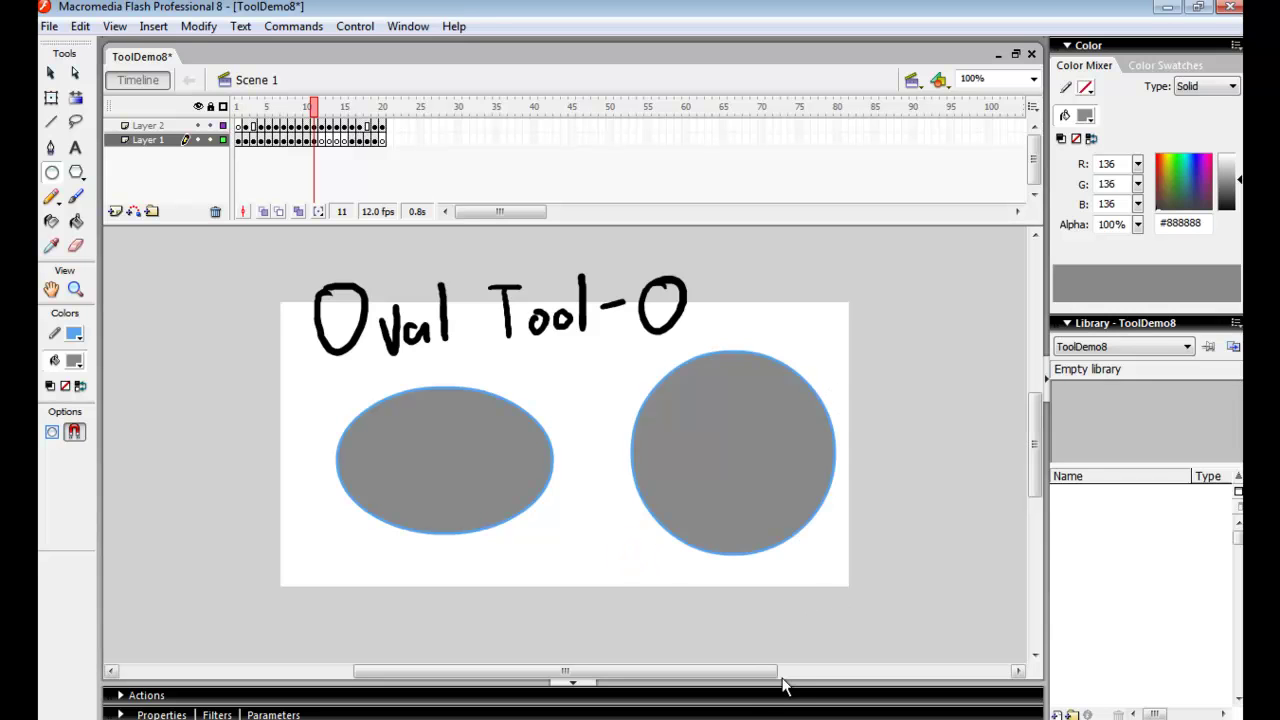
key(.)
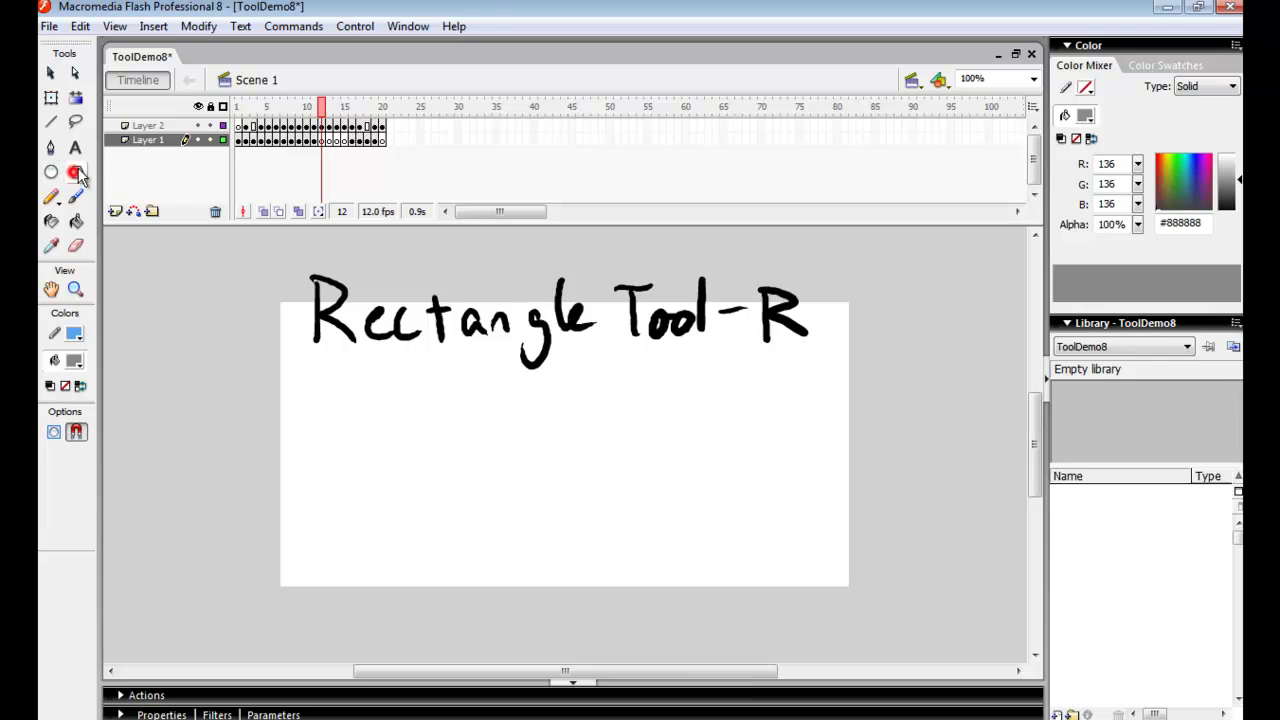
Draw two grey rectangles side by side on the Rectangle Tool frame.
drag(76, 172, 163, 213)
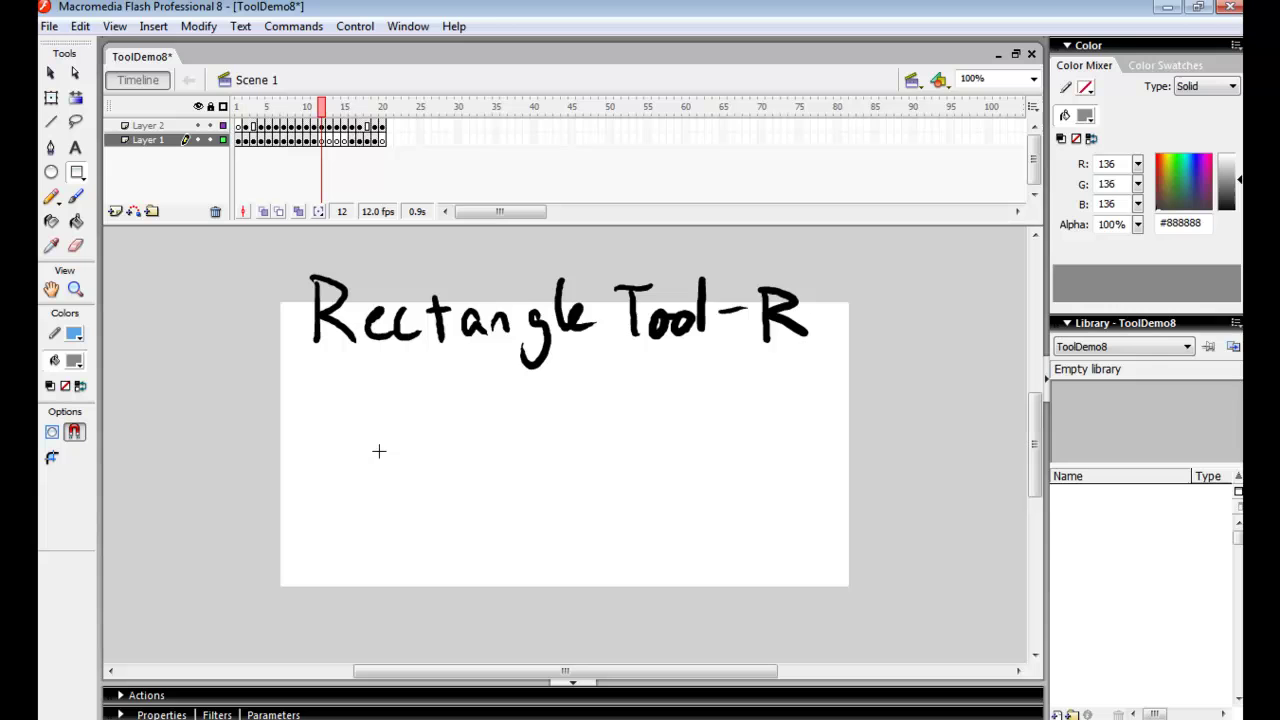
drag(325, 545, 523, 376)
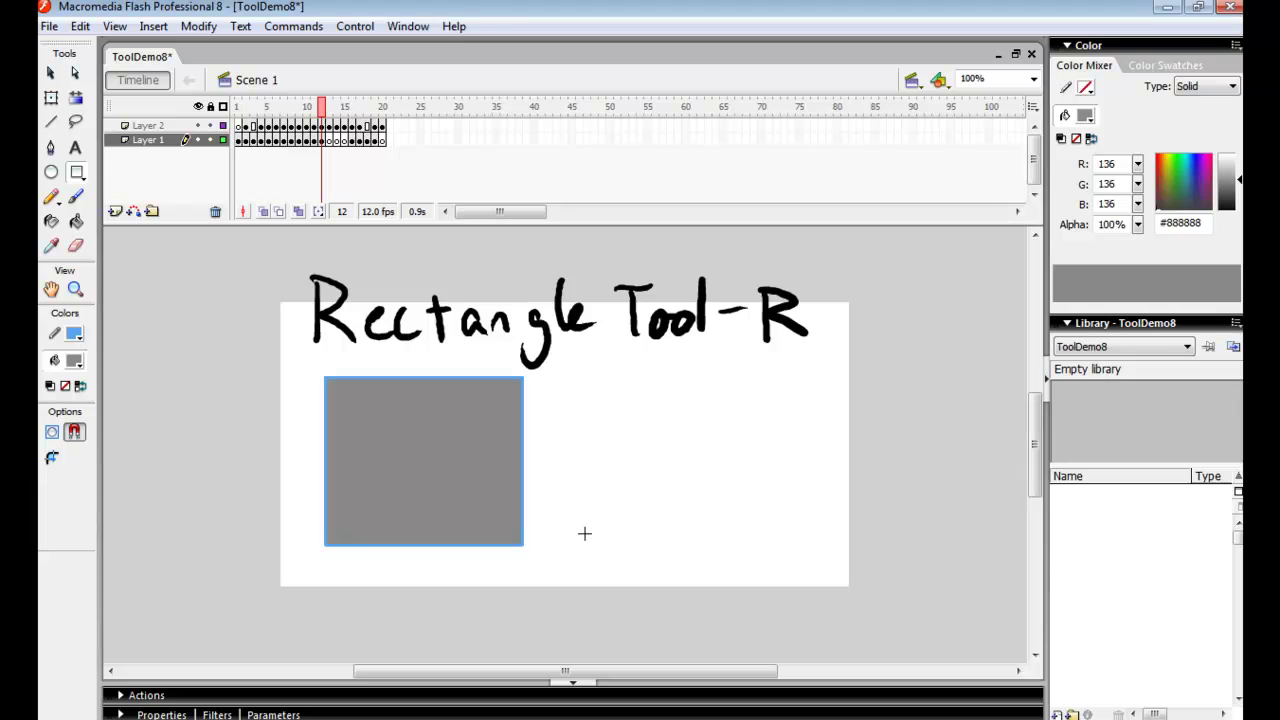
drag(584, 534, 706, 412)
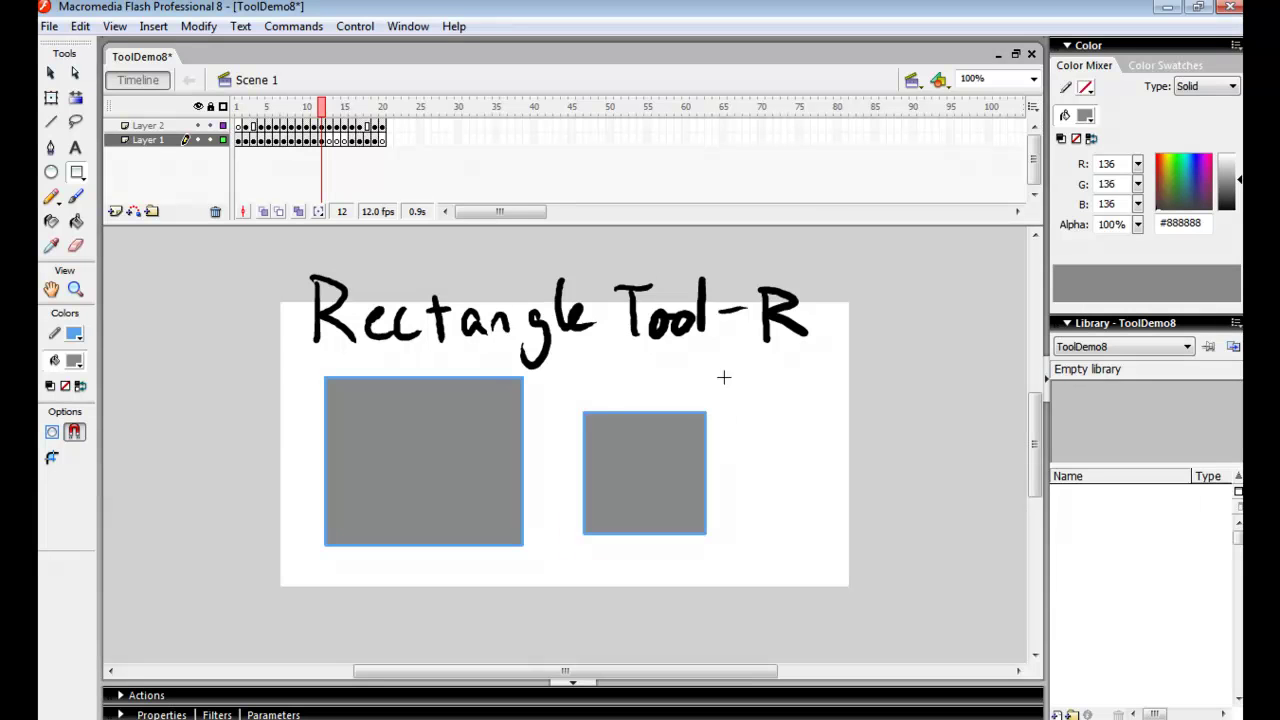
Draw a third rectangle with a 10-point corner radius, then advance to the Polystar frame.
click(52, 457)
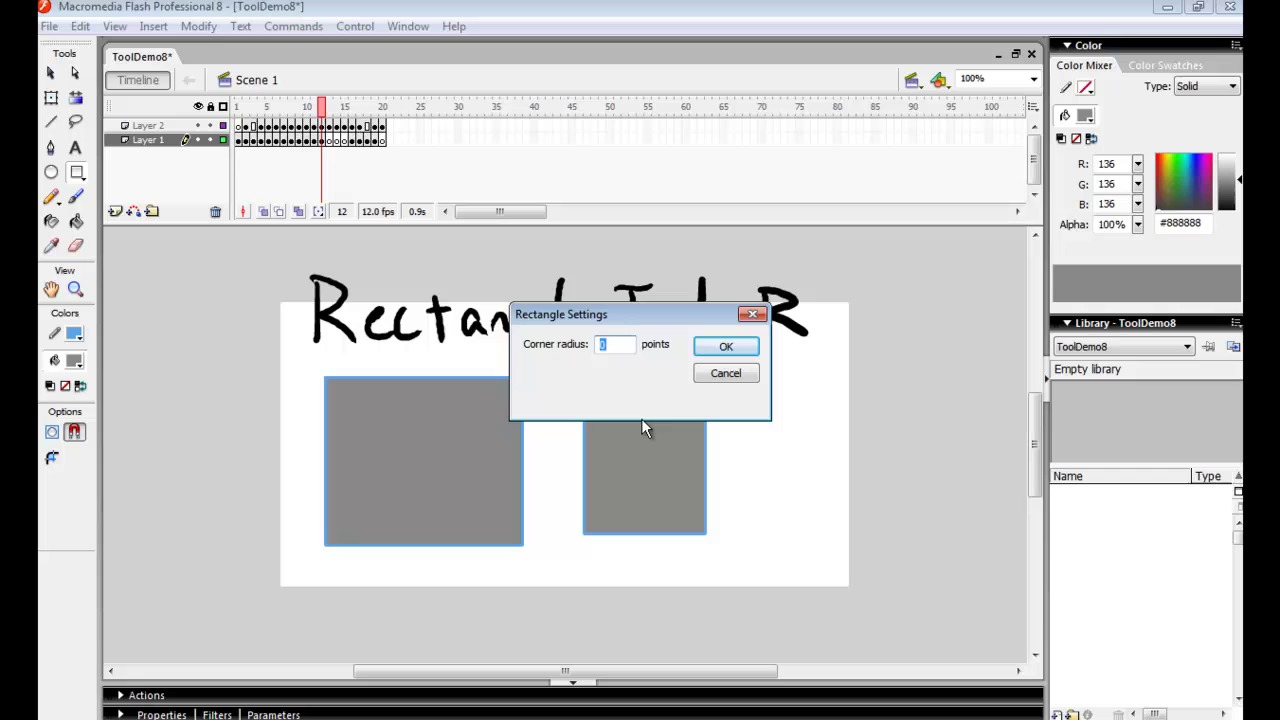
text(10)
key(Return)
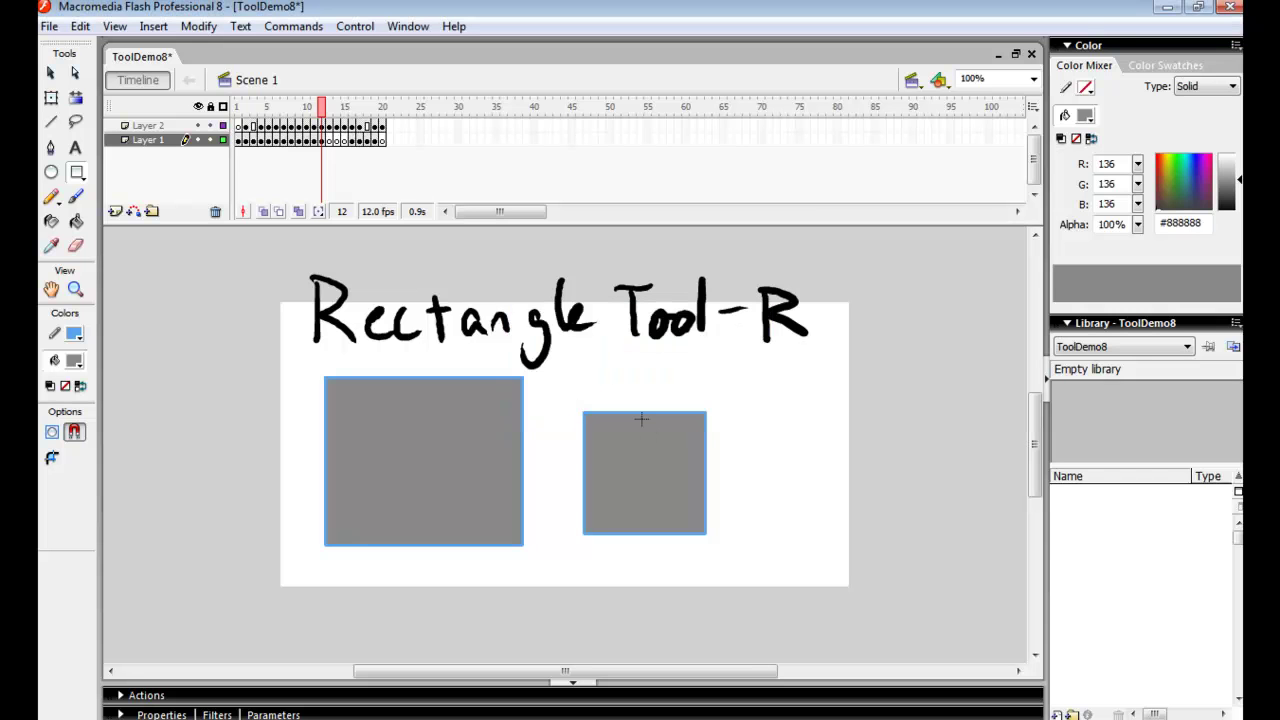
drag(769, 516, 882, 404)
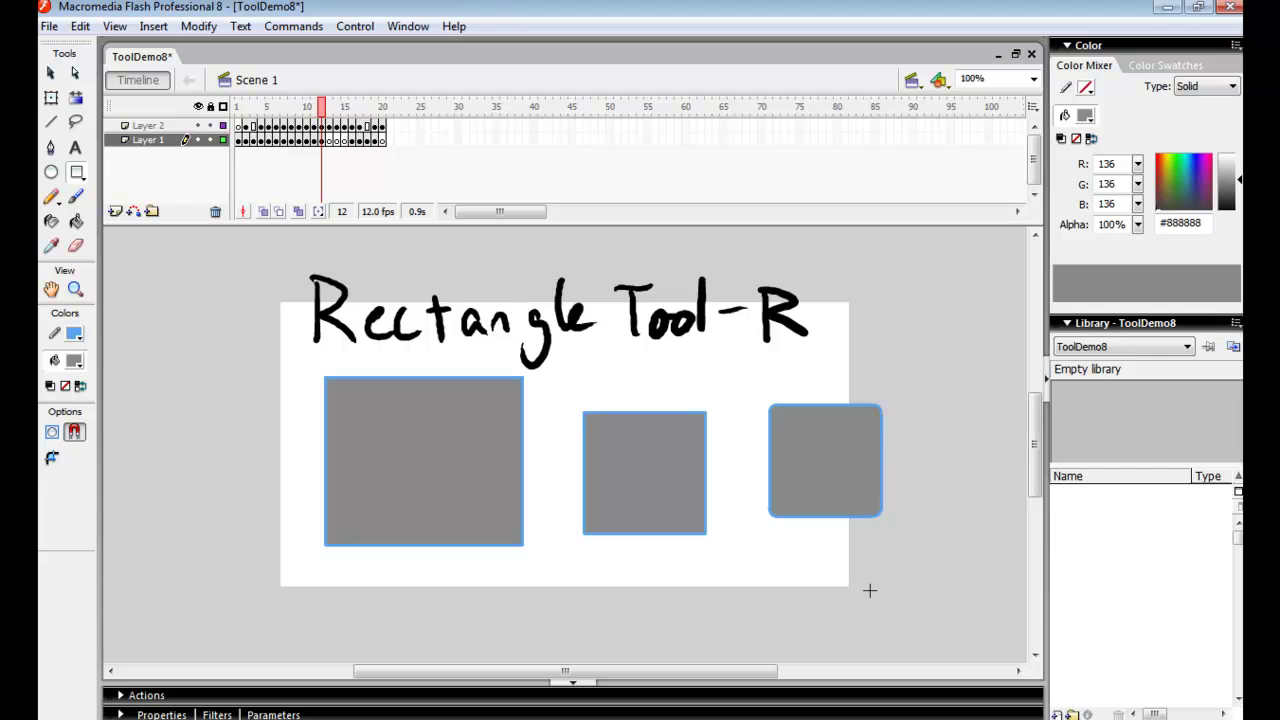
key(period)
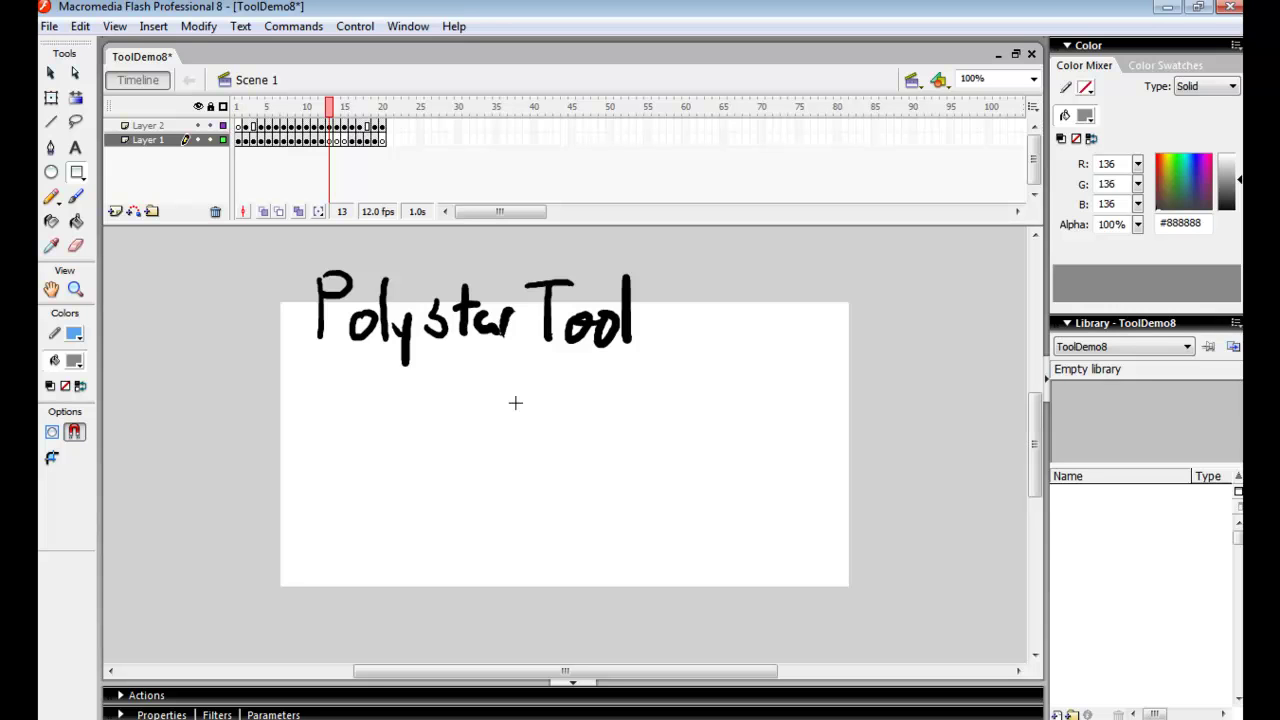
Draw a seven-pointed star in the lower left with the PolyStar tool.
click(79, 173)
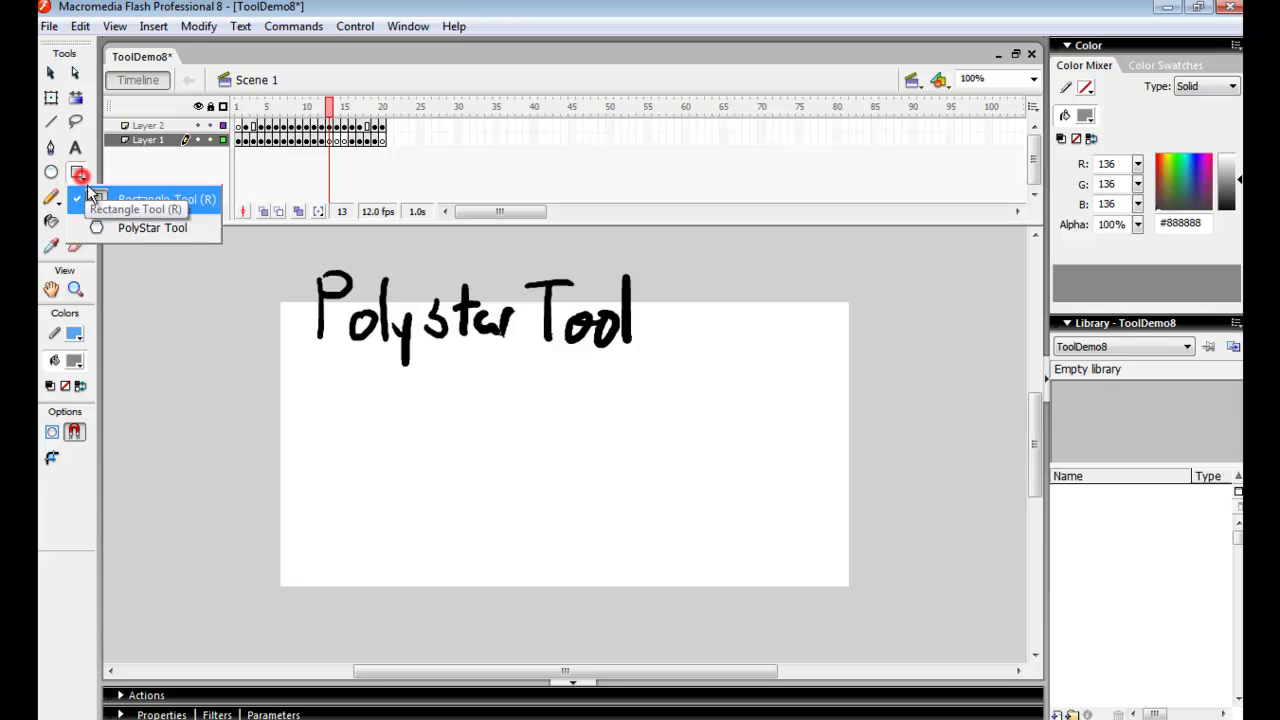
click(135, 229)
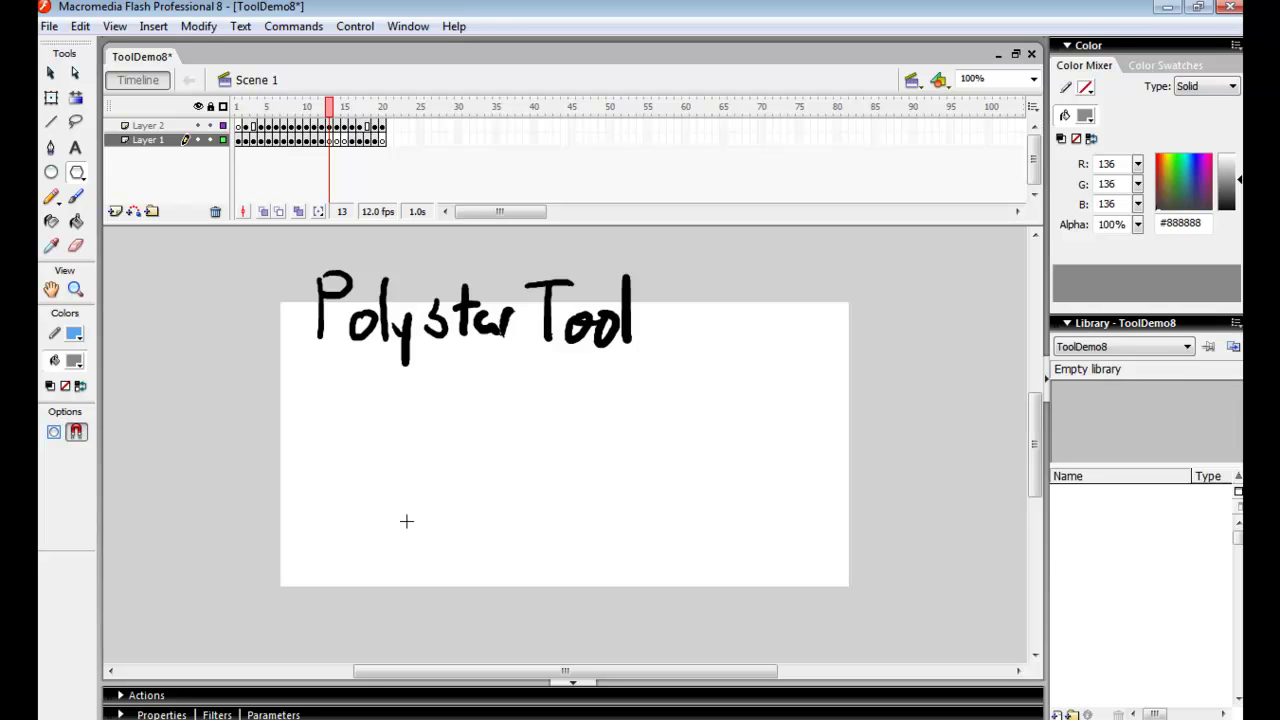
drag(446, 525, 474, 581)
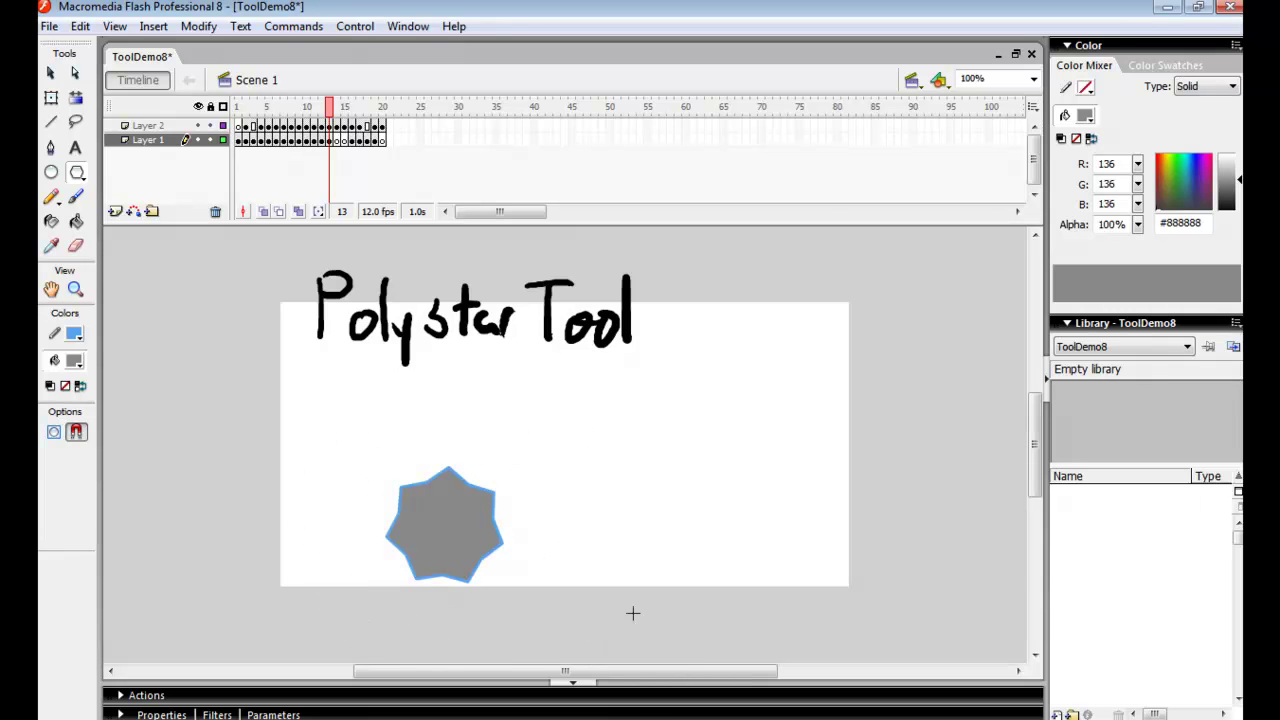
Set PolyStar to a 5-sided polygon, draw a pentagon beside the star, and advance.
click(677, 716)
click(590, 689)
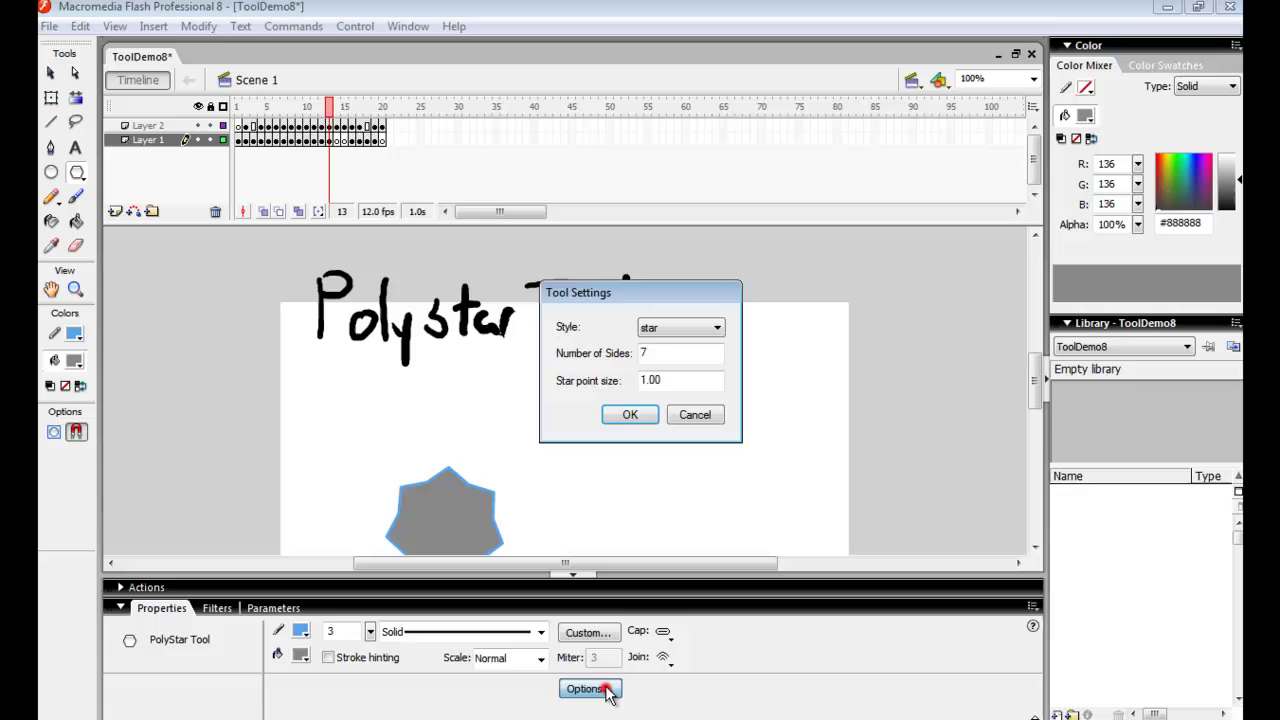
double_click(668, 350)
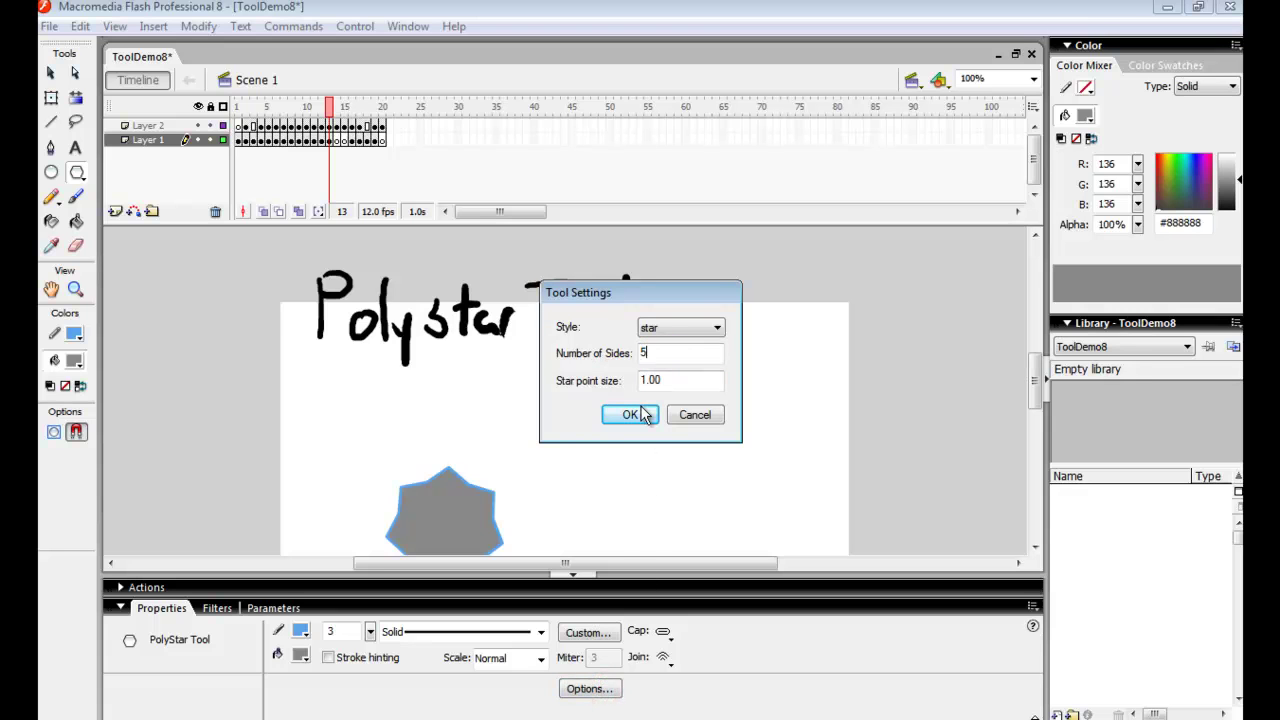
text(5)
click(710, 328)
click(680, 358)
click(689, 378)
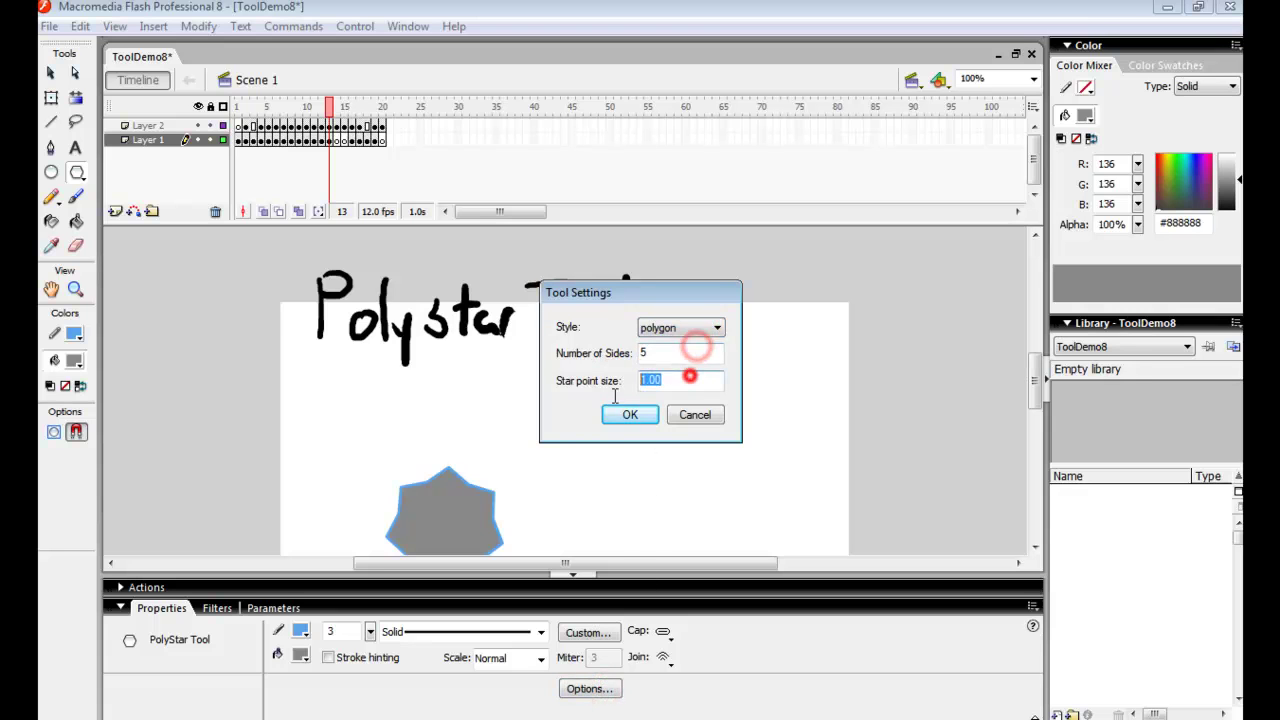
click(630, 414)
mouse_move(663, 470)
mouse_down()
mouse_move(794, 406)
mouse_move(711, 504)
mouse_up()
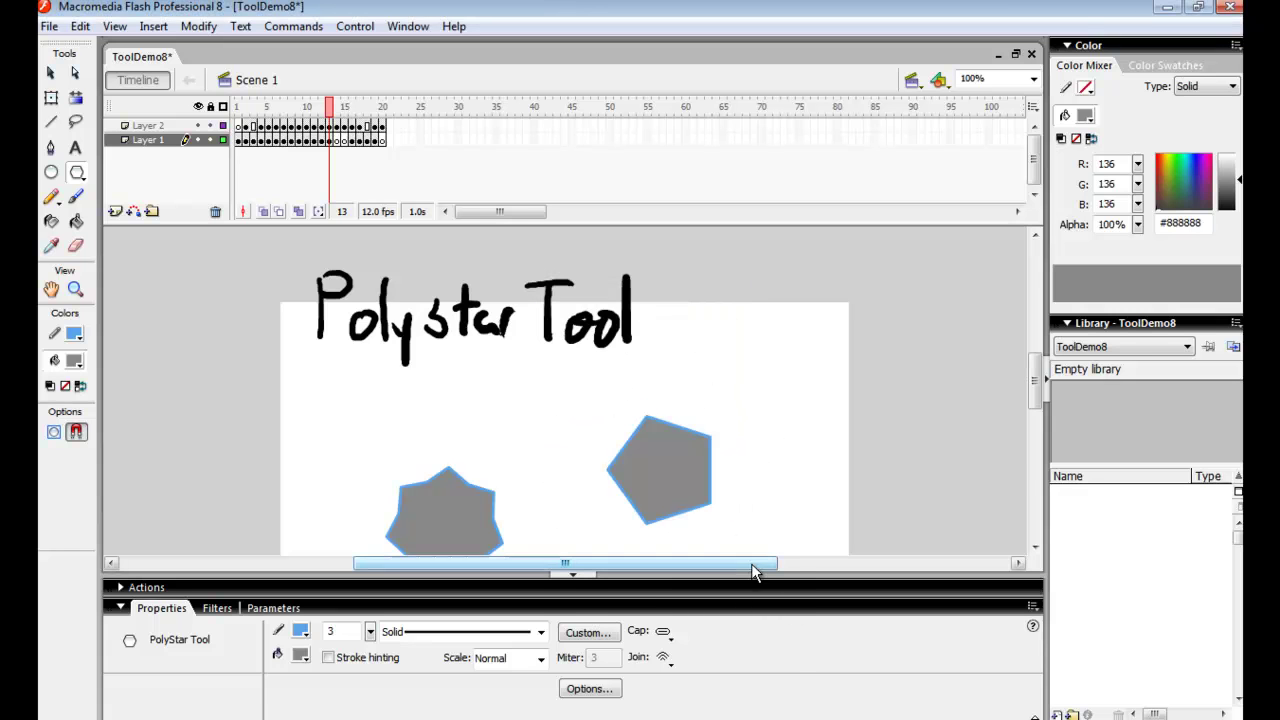
click(753, 600)
key(.)
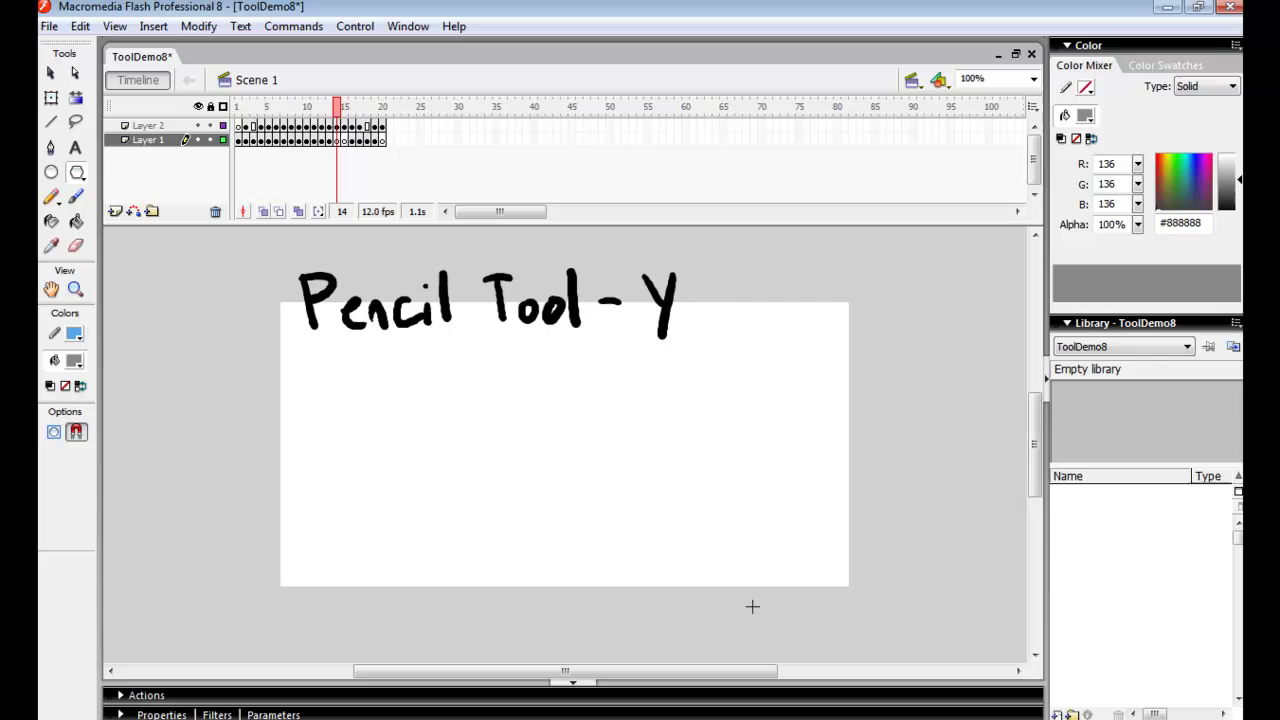
Draw a thin pencil ellipse, then a thick 10-point circle with a tail.
click(51, 196)
mouse_move(494, 390)
mouse_down()
mouse_move(398, 485)
mouse_move(498, 384)
mouse_up()
click(580, 705)
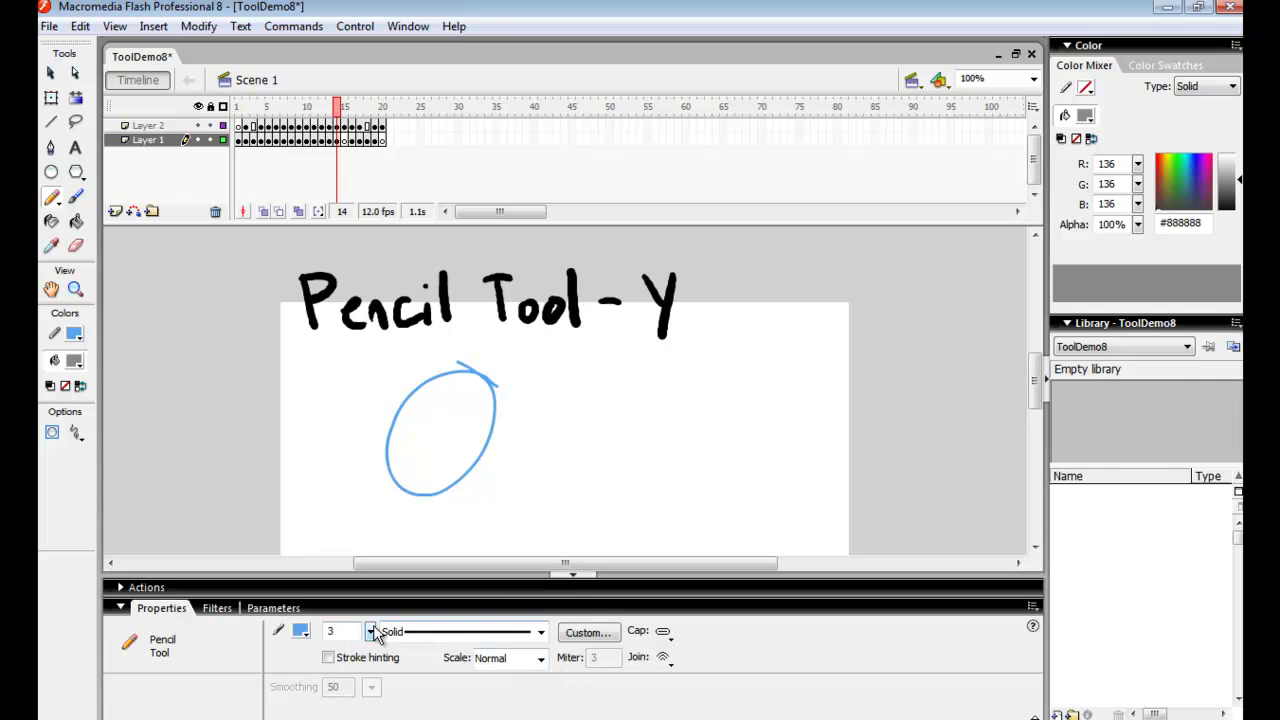
double_click(335, 631)
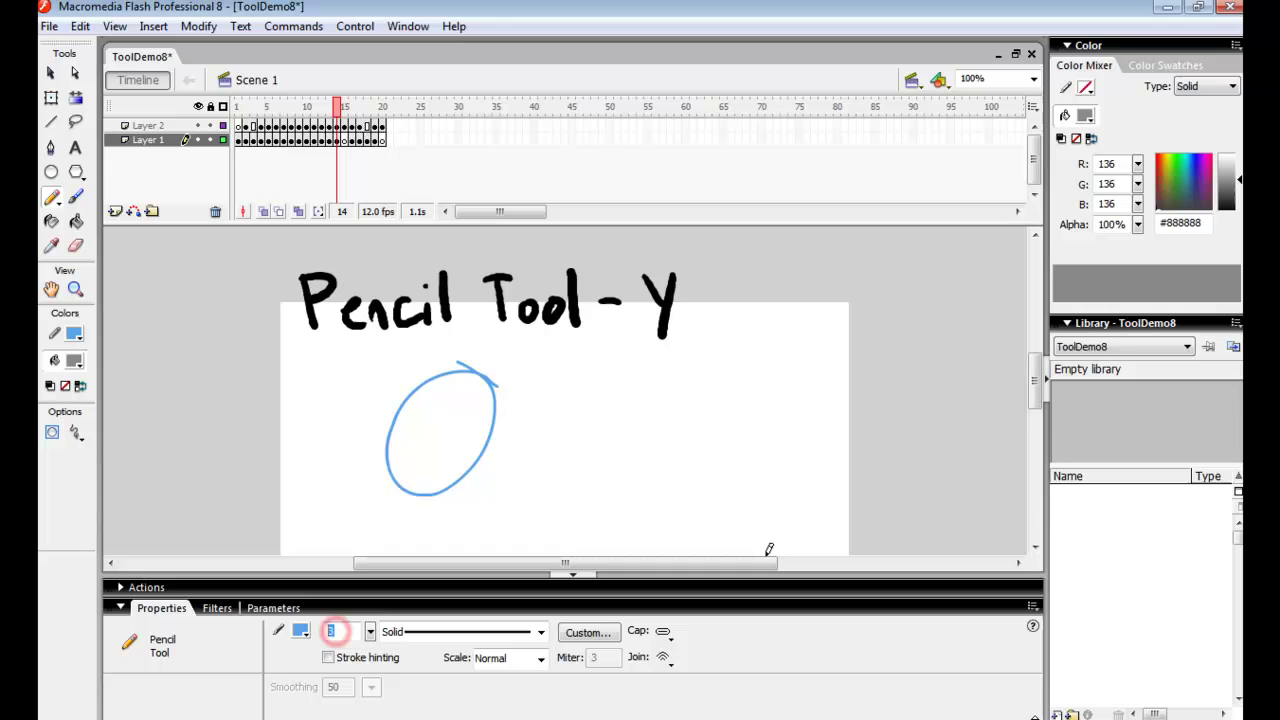
text(1)
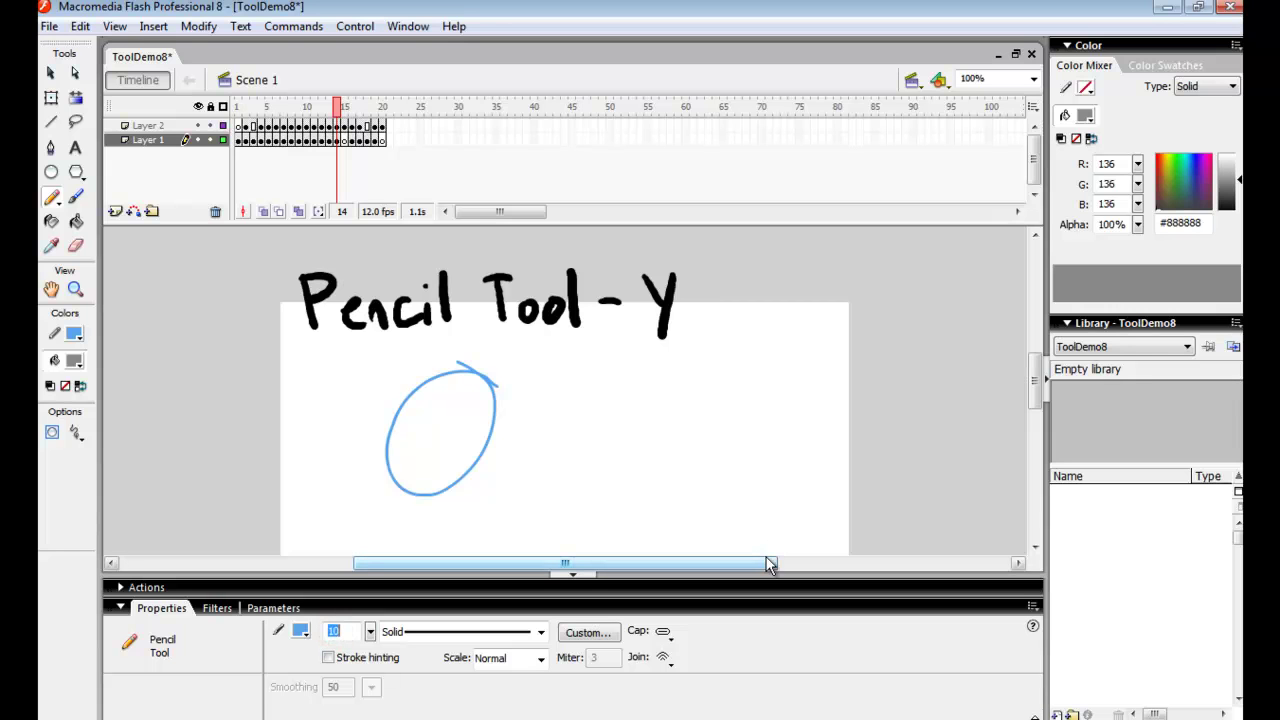
drag(655, 368, 643, 380)
With a ragged stroke, draw a loop, long curve and diagonal, then restore Solid.
click(539, 632)
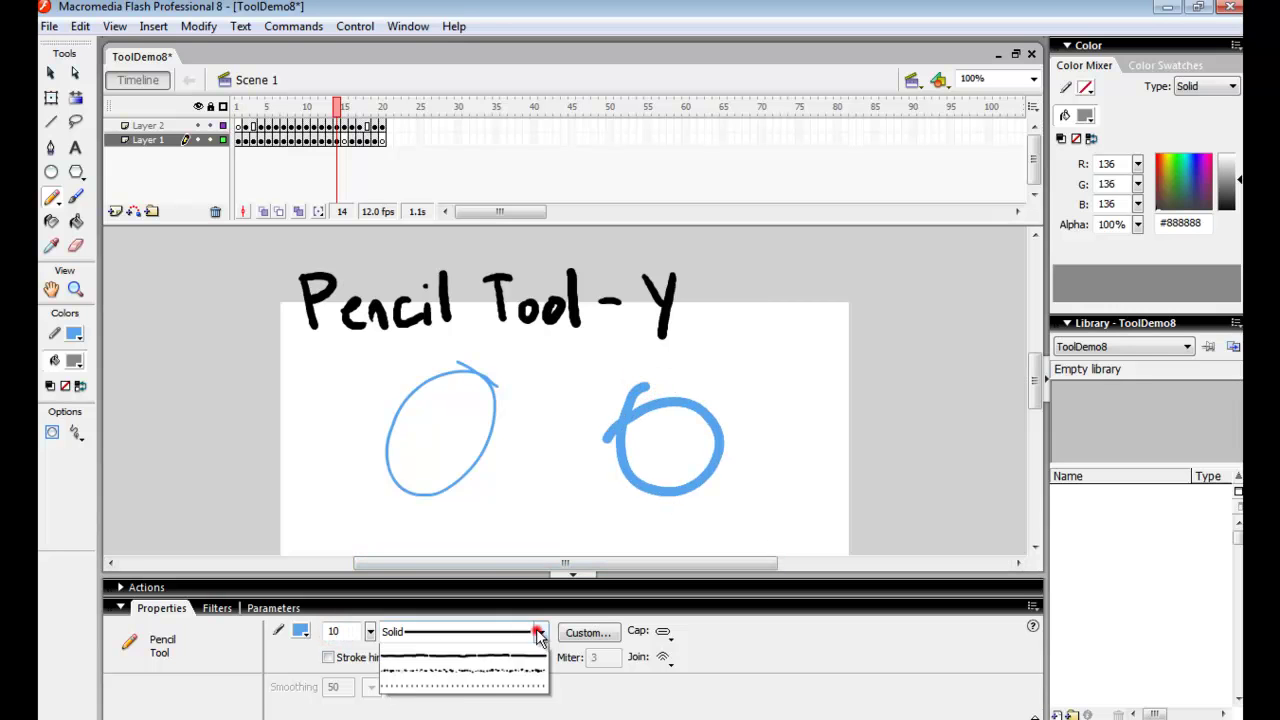
click(522, 704)
drag(803, 370, 761, 415)
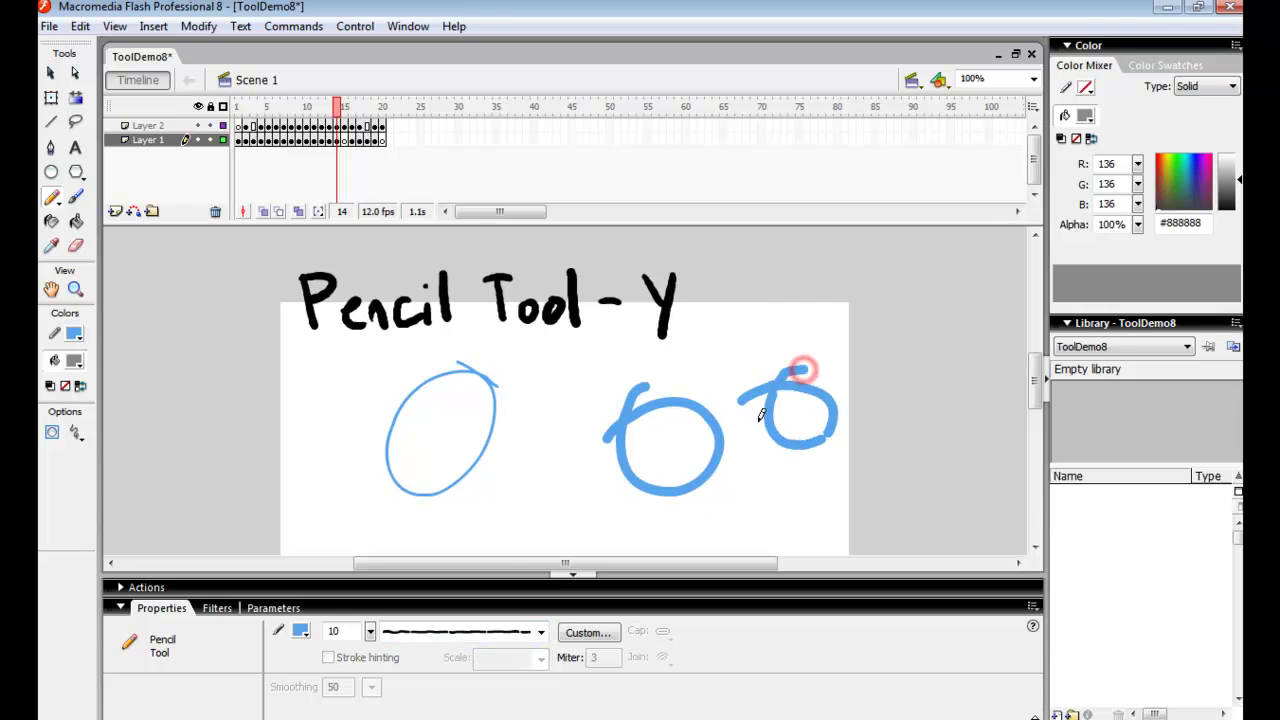
mouse_move(795, 514)
mouse_down()
mouse_move(857, 478)
mouse_move(985, 305)
mouse_up()
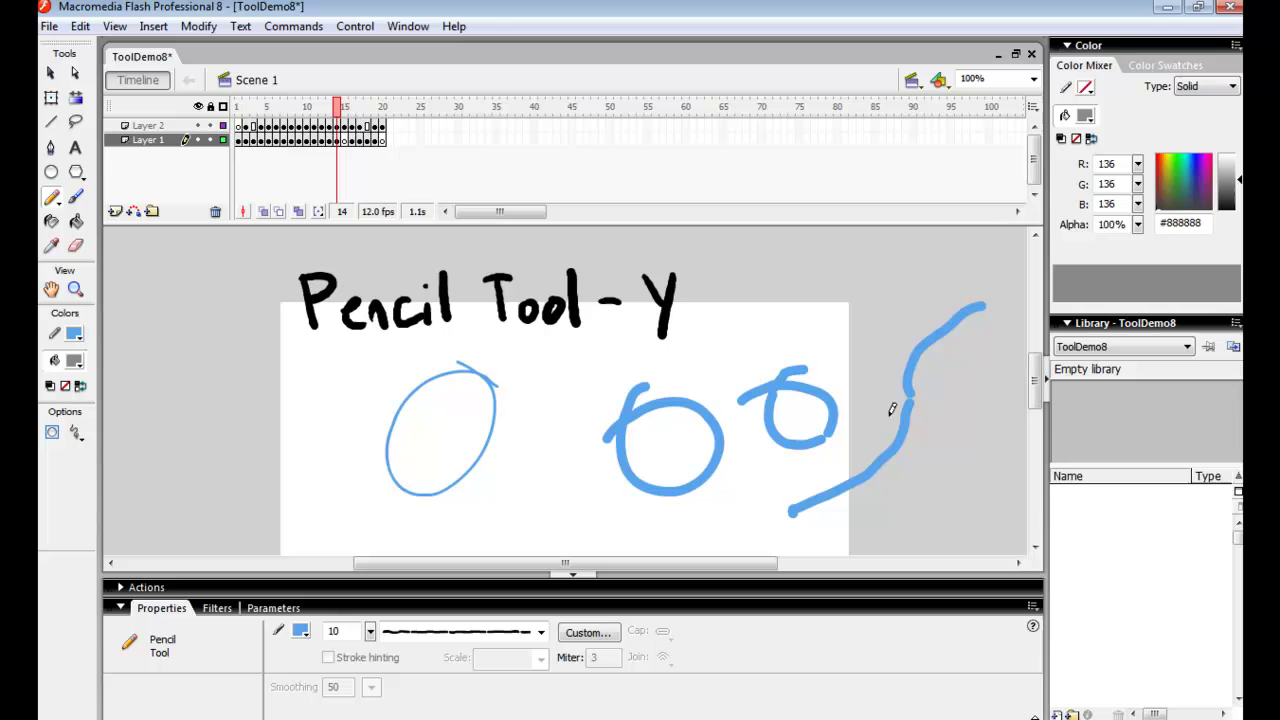
drag(481, 524, 606, 385)
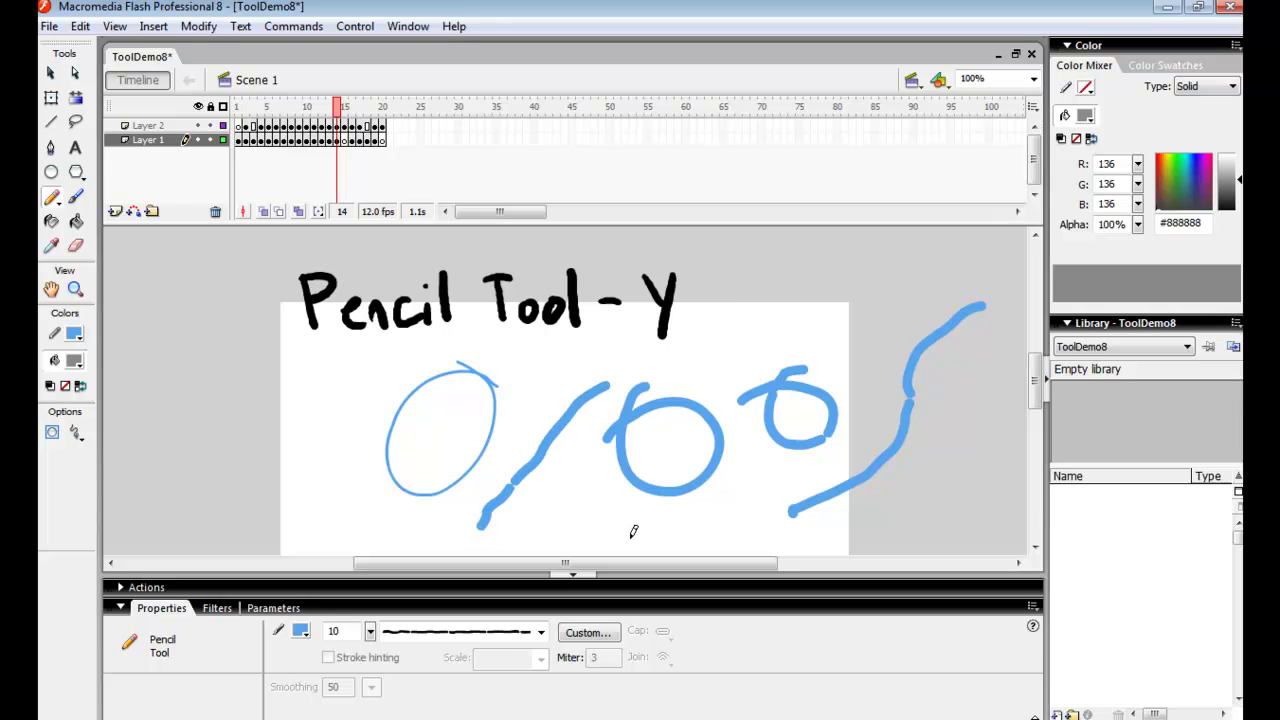
click(540, 632)
click(520, 662)
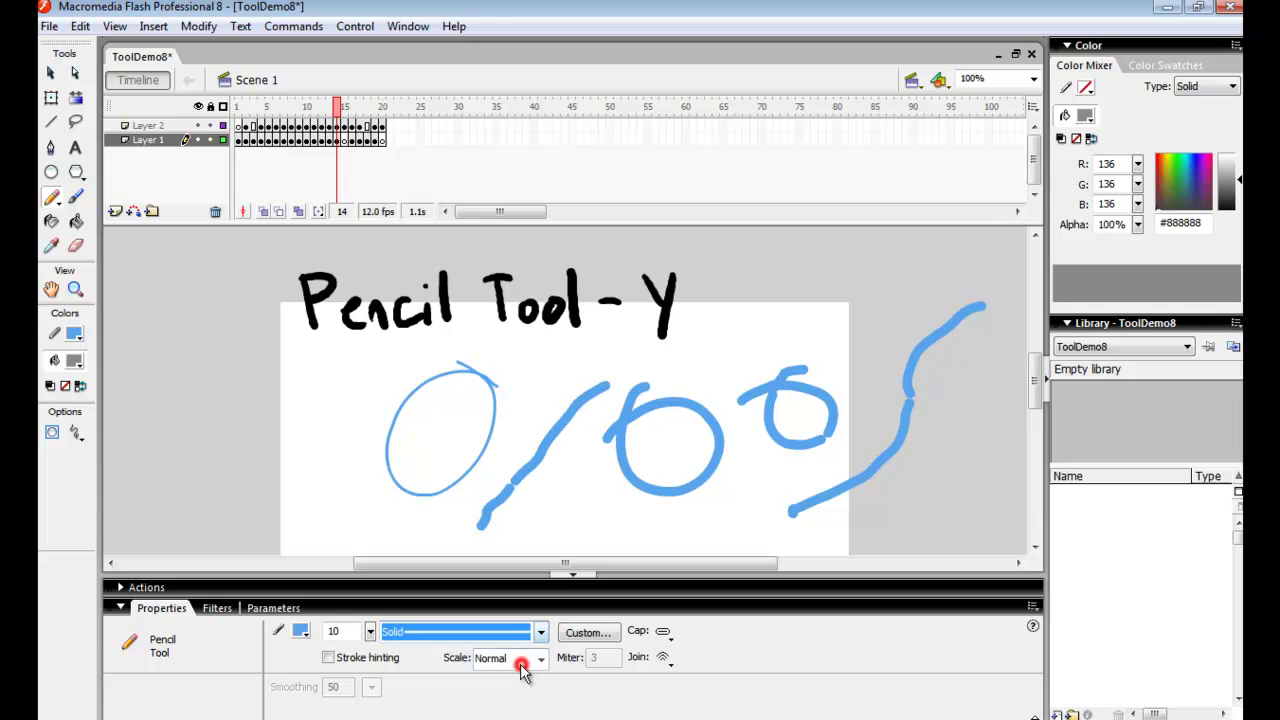
In Straighten pencil mode, draw two arcs, a U-shaped stroke and a bottom curve.
click(76, 433)
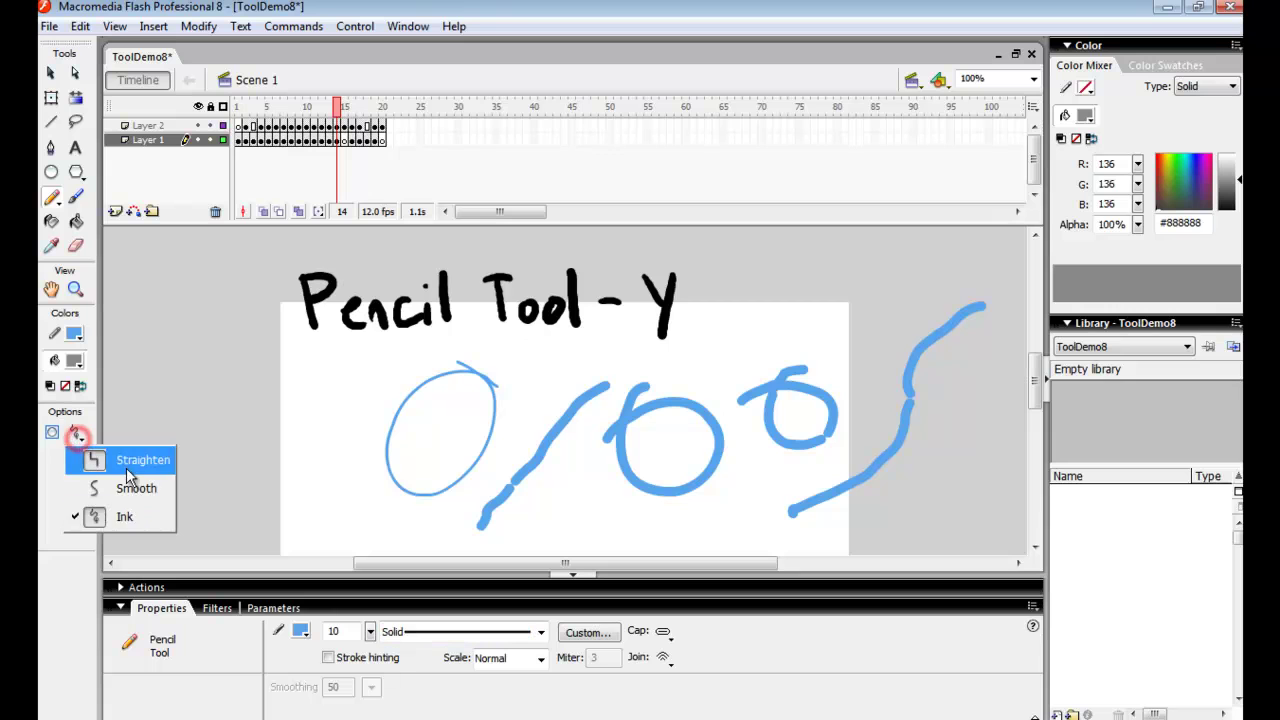
click(135, 463)
mouse_move(288, 368)
mouse_down()
mouse_move(325, 459)
mouse_move(362, 455)
mouse_up()
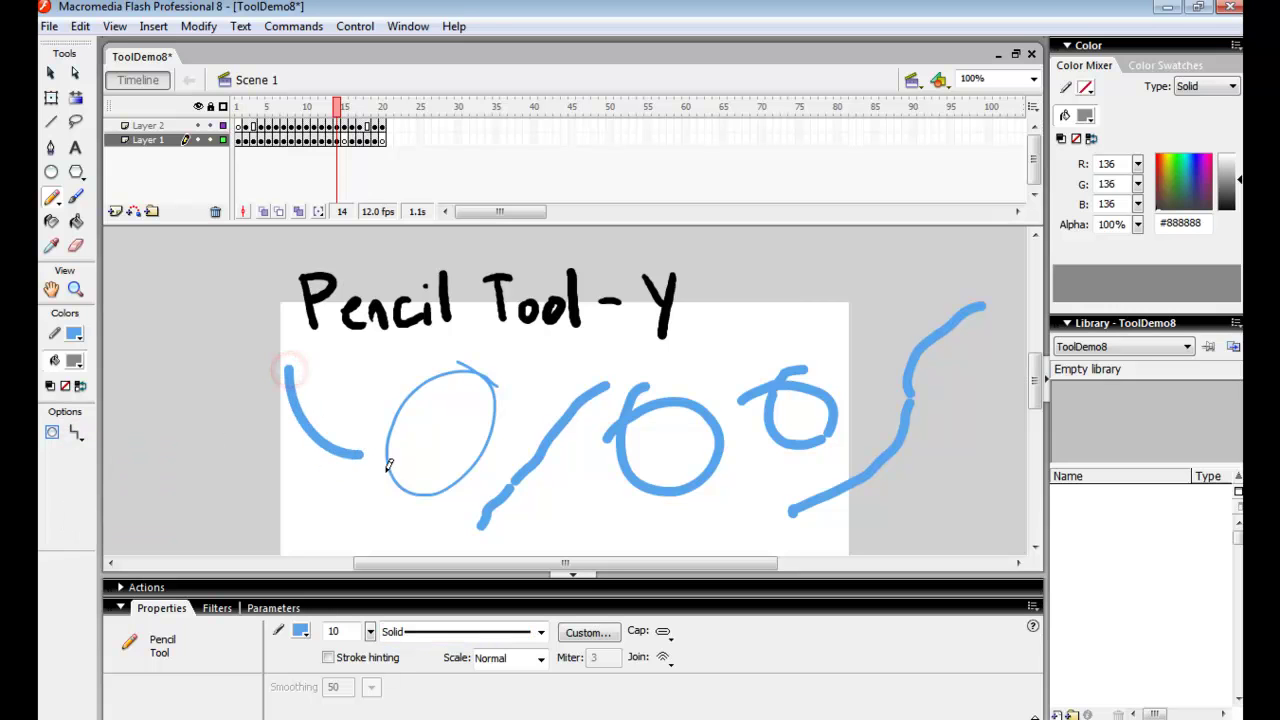
mouse_move(223, 385)
mouse_down()
mouse_move(290, 501)
mouse_move(340, 495)
mouse_up()
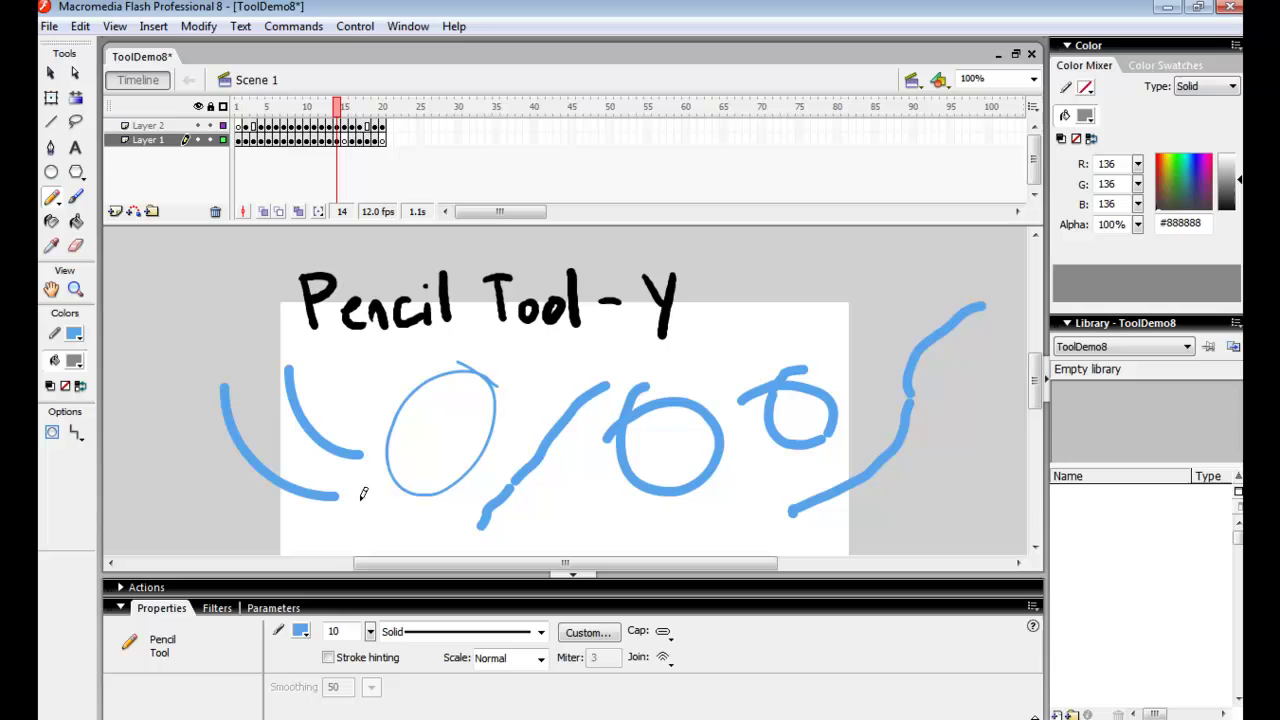
drag(653, 496, 677, 394)
drag(584, 400, 705, 450)
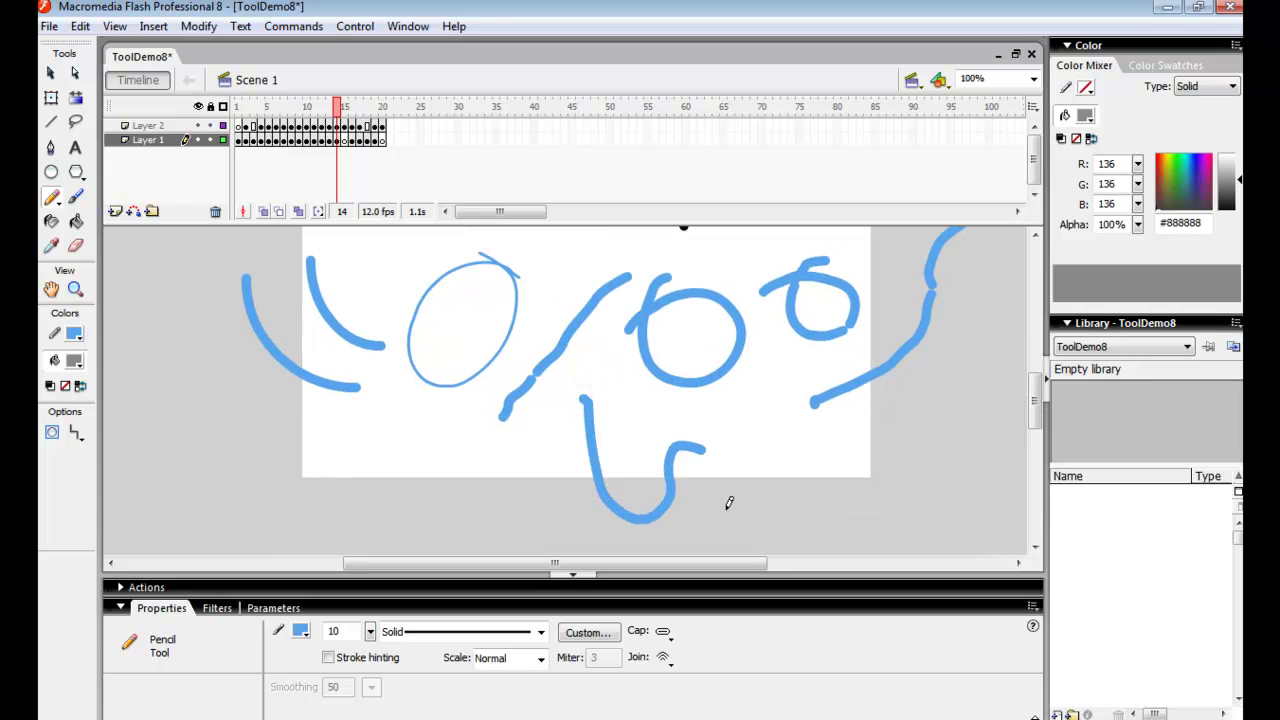
drag(392, 503, 572, 437)
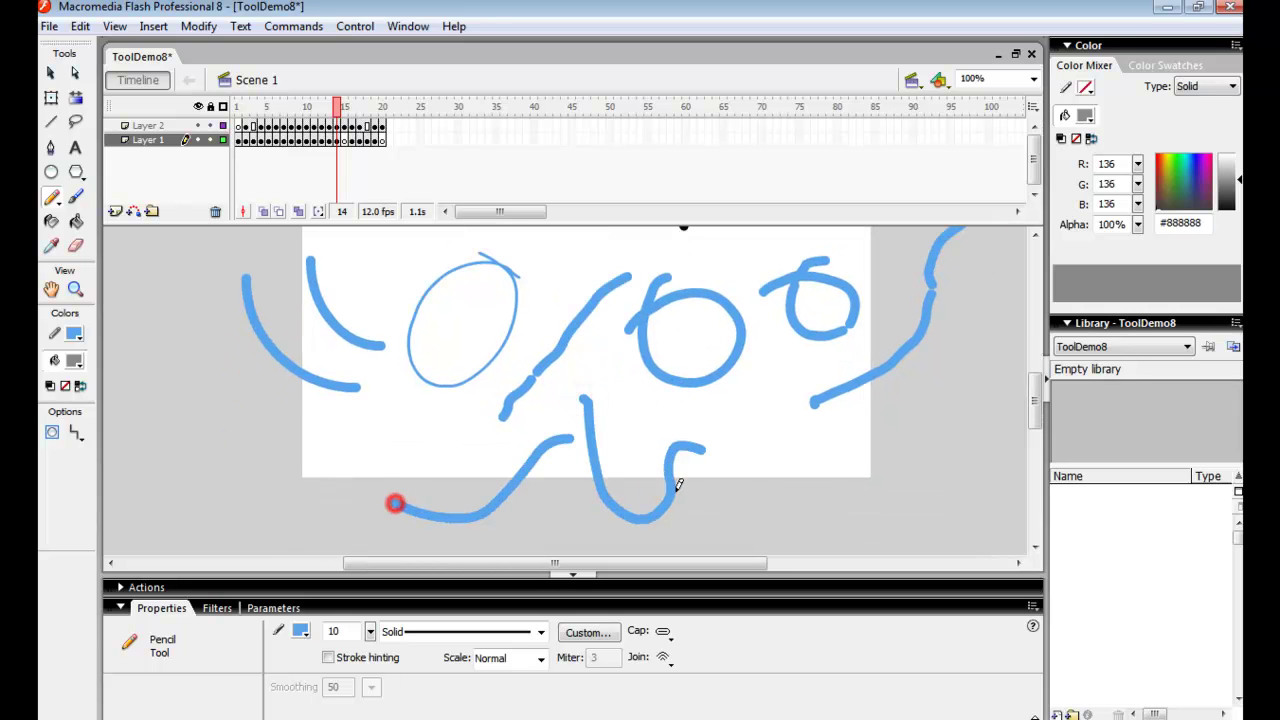
Draw a hooked curve in Smooth mode and a looping stroke in Ink mode.
click(75, 432)
click(150, 488)
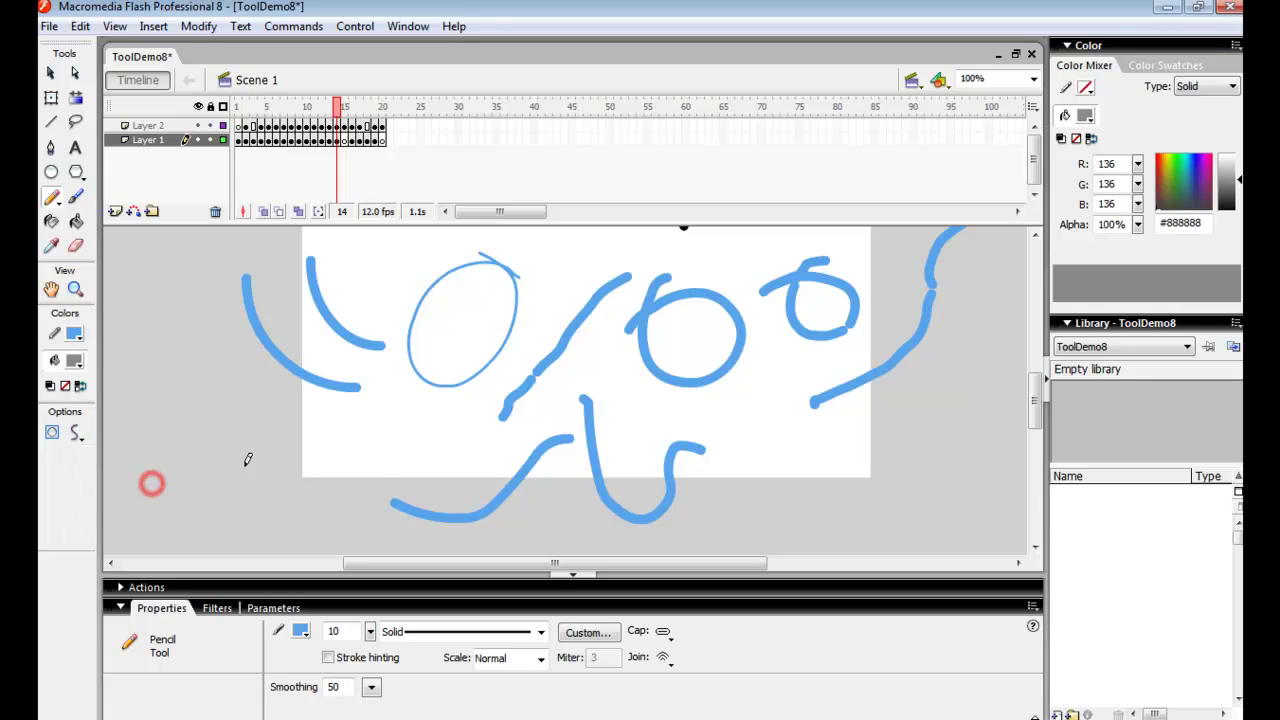
mouse_move(235, 397)
mouse_down()
mouse_move(218, 418)
mouse_move(372, 432)
mouse_up()
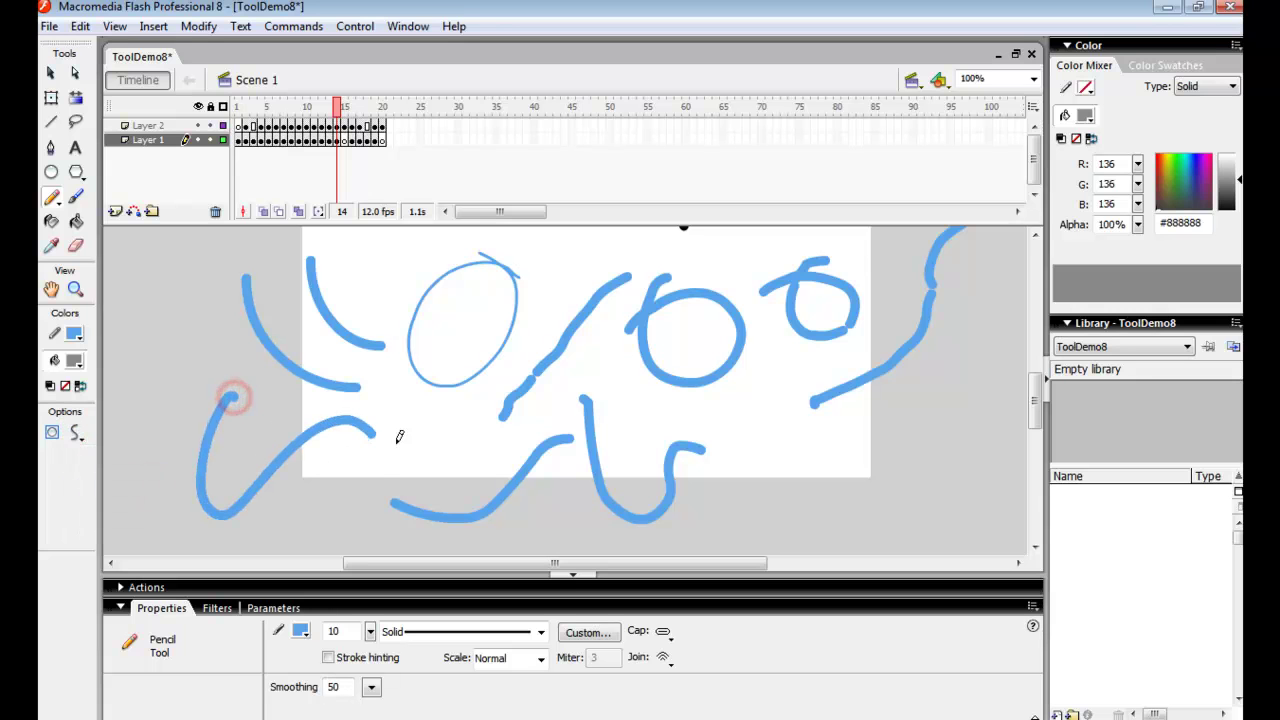
click(77, 440)
click(131, 514)
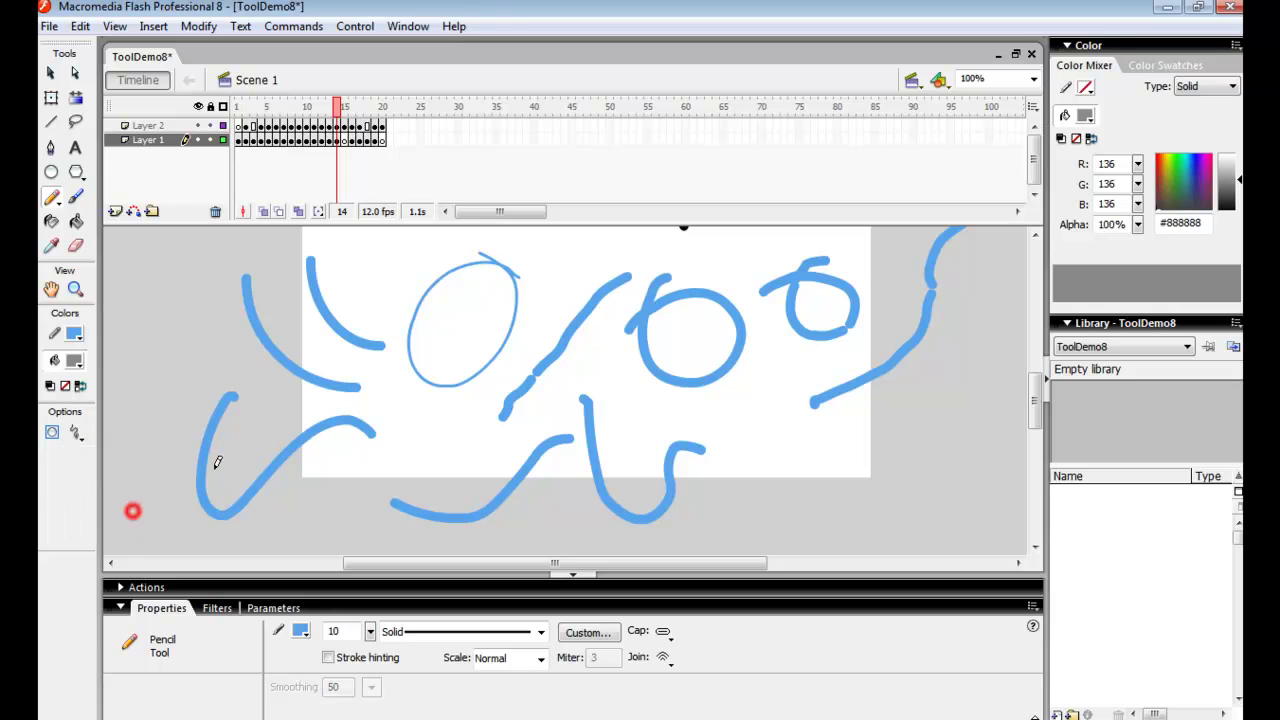
mouse_move(780, 418)
mouse_down()
mouse_move(776, 523)
mouse_move(862, 426)
mouse_move(932, 457)
mouse_up()
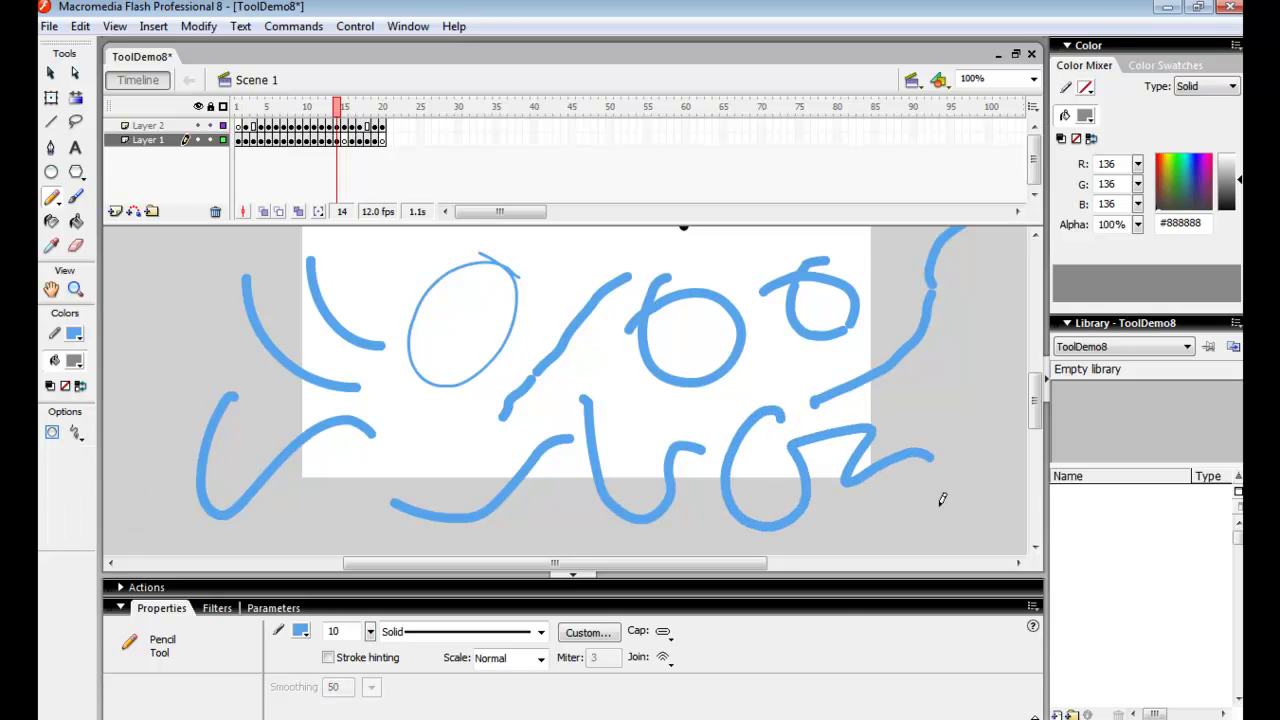
click(838, 608)
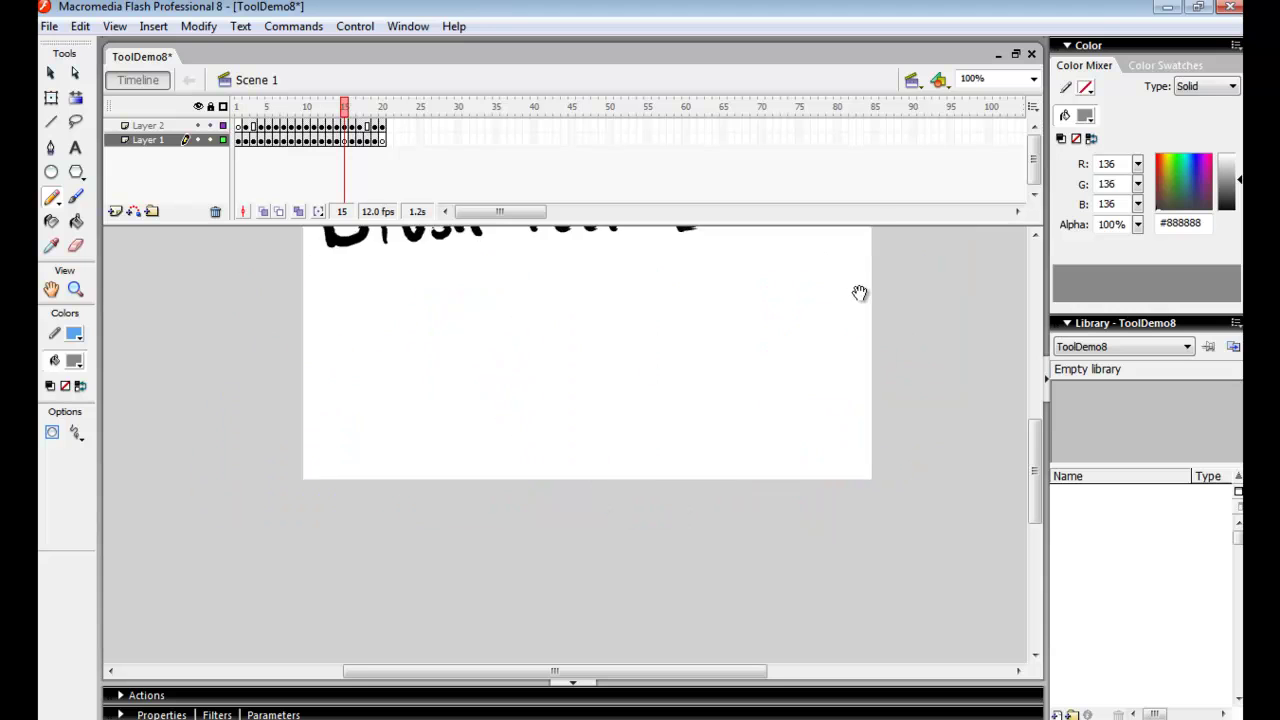
Paint a wavy grey brush stroke and a thin squiggle across the stage.
click(75, 196)
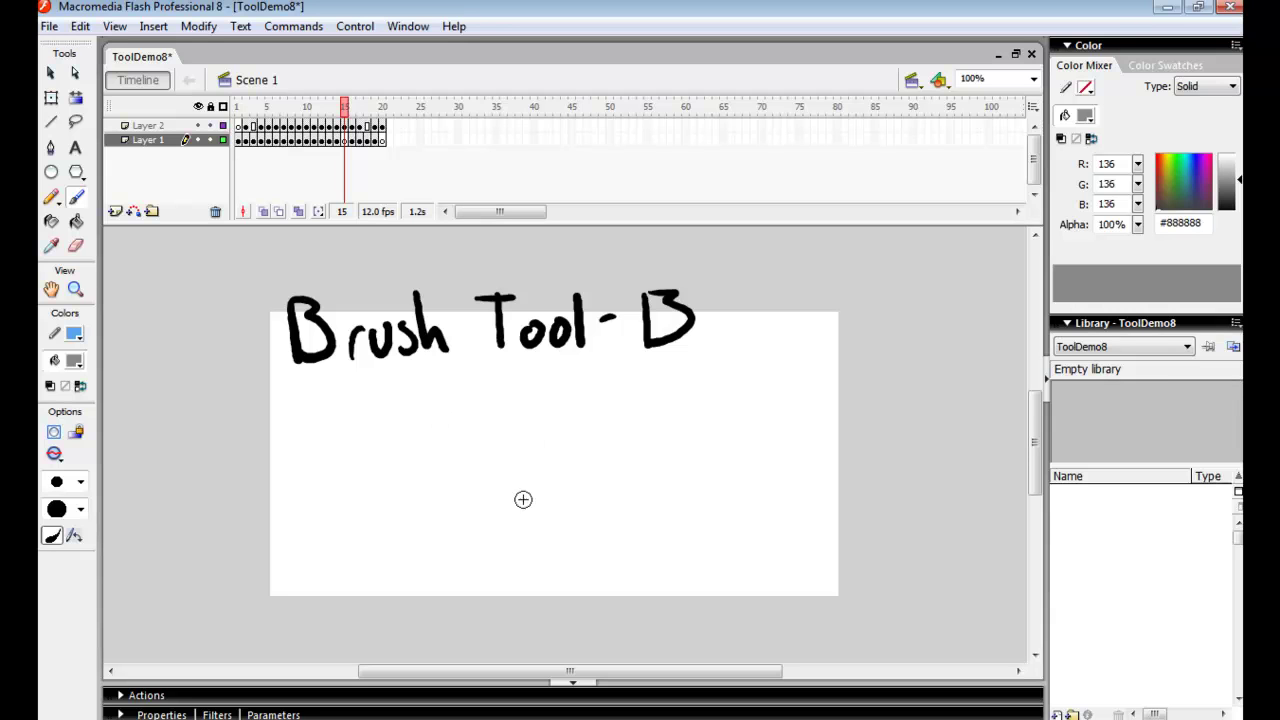
drag(512, 495, 750, 440)
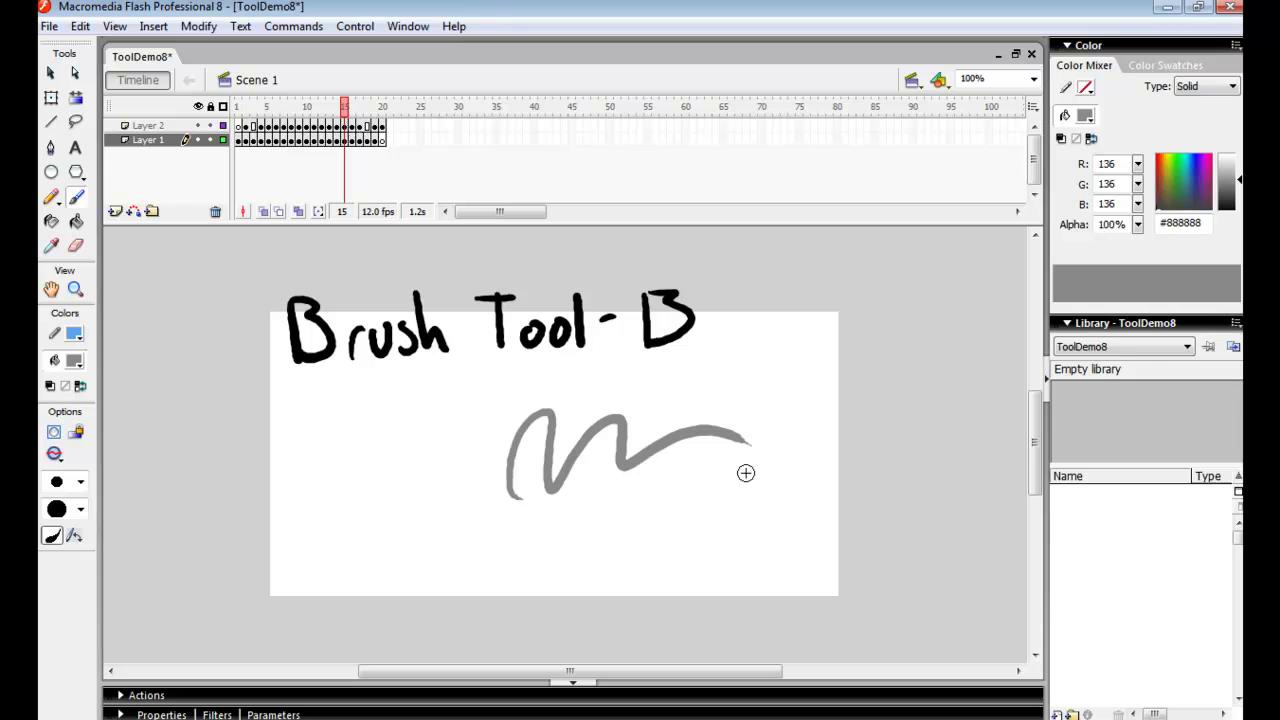
mouse_move(606, 571)
mouse_down()
mouse_move(655, 544)
mouse_move(711, 551)
mouse_move(755, 525)
mouse_move(821, 551)
mouse_move(827, 423)
mouse_move(920, 391)
mouse_move(920, 440)
mouse_up()
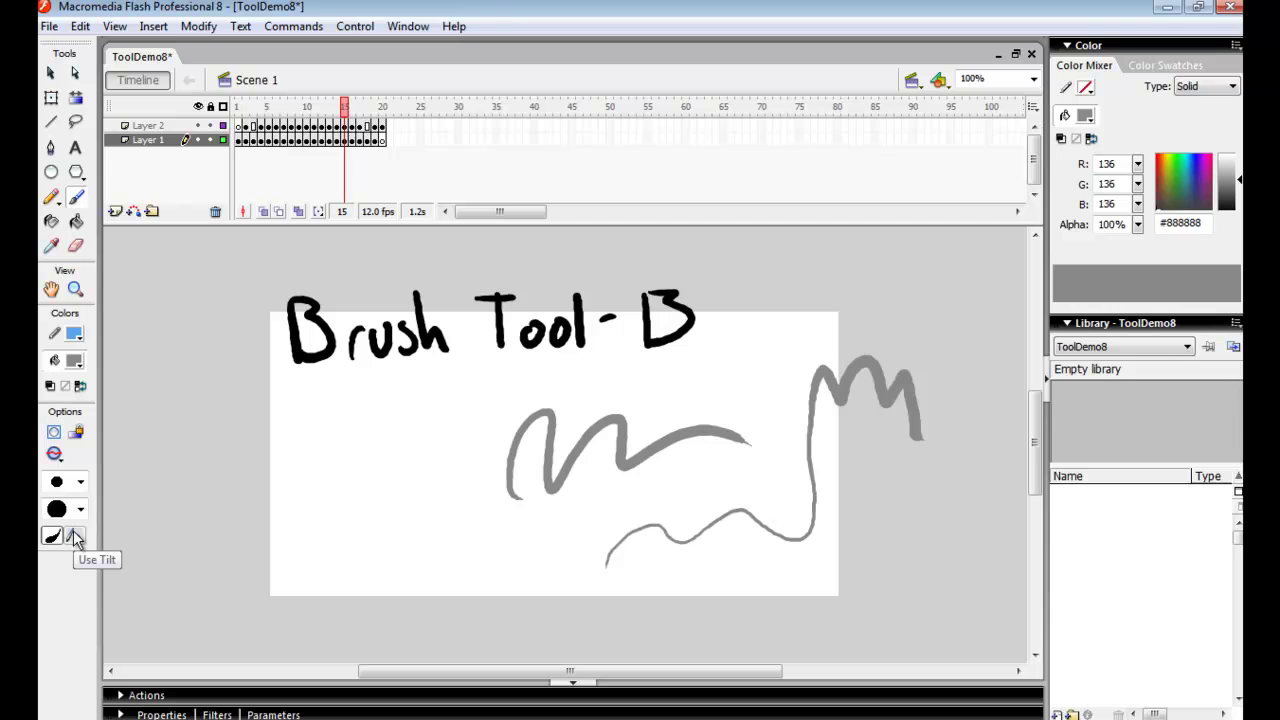
With a large square brush tip, paint a wavy stroke and a thick bottom stroke.
click(80, 482)
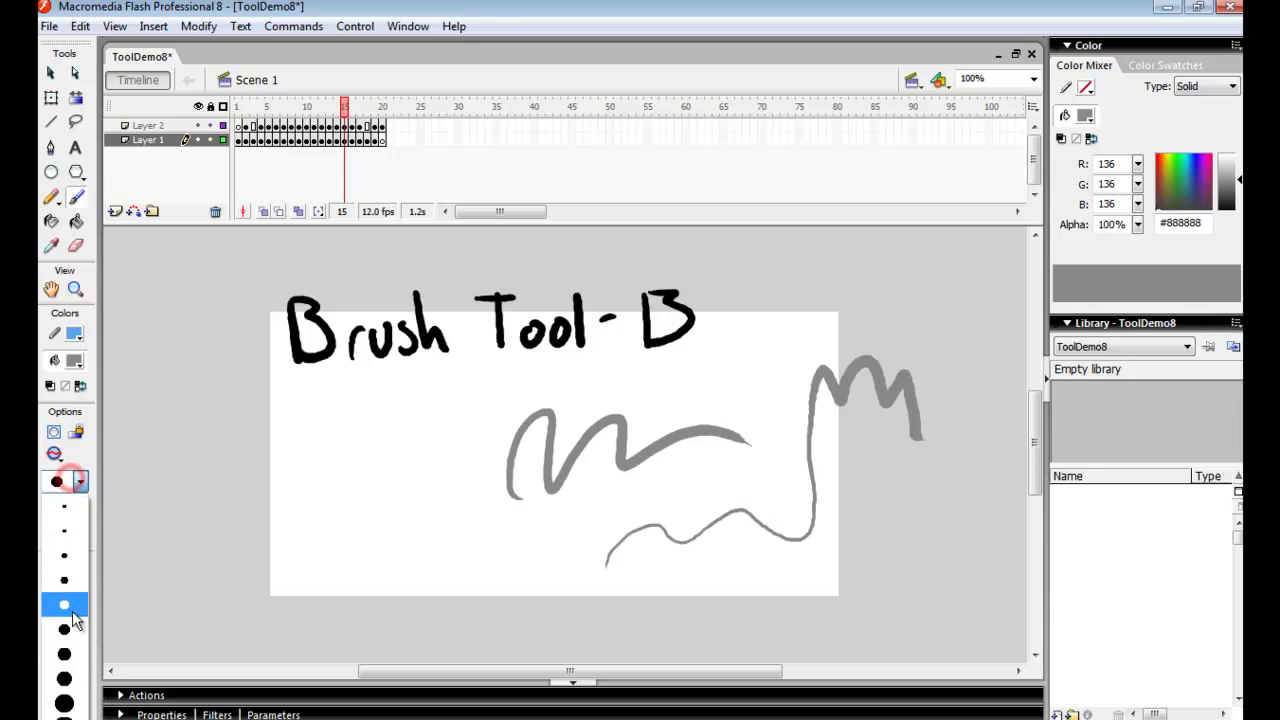
click(66, 680)
click(80, 509)
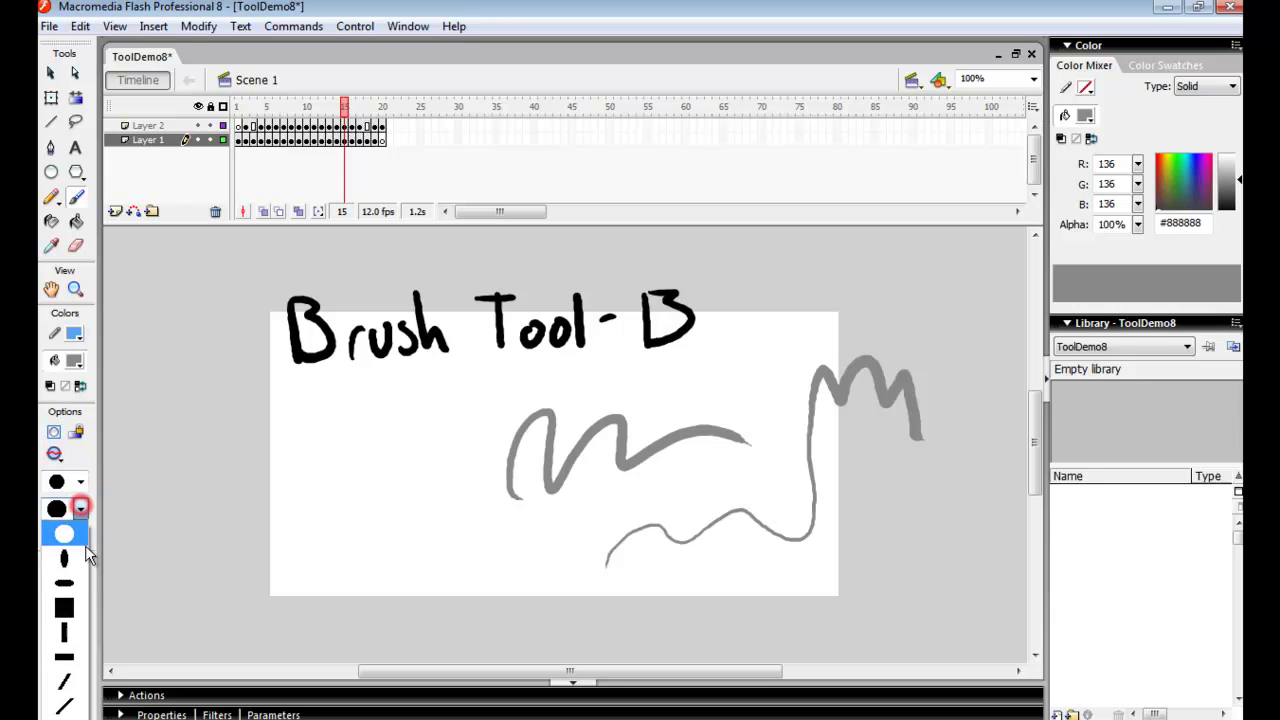
click(70, 608)
drag(388, 428, 466, 510)
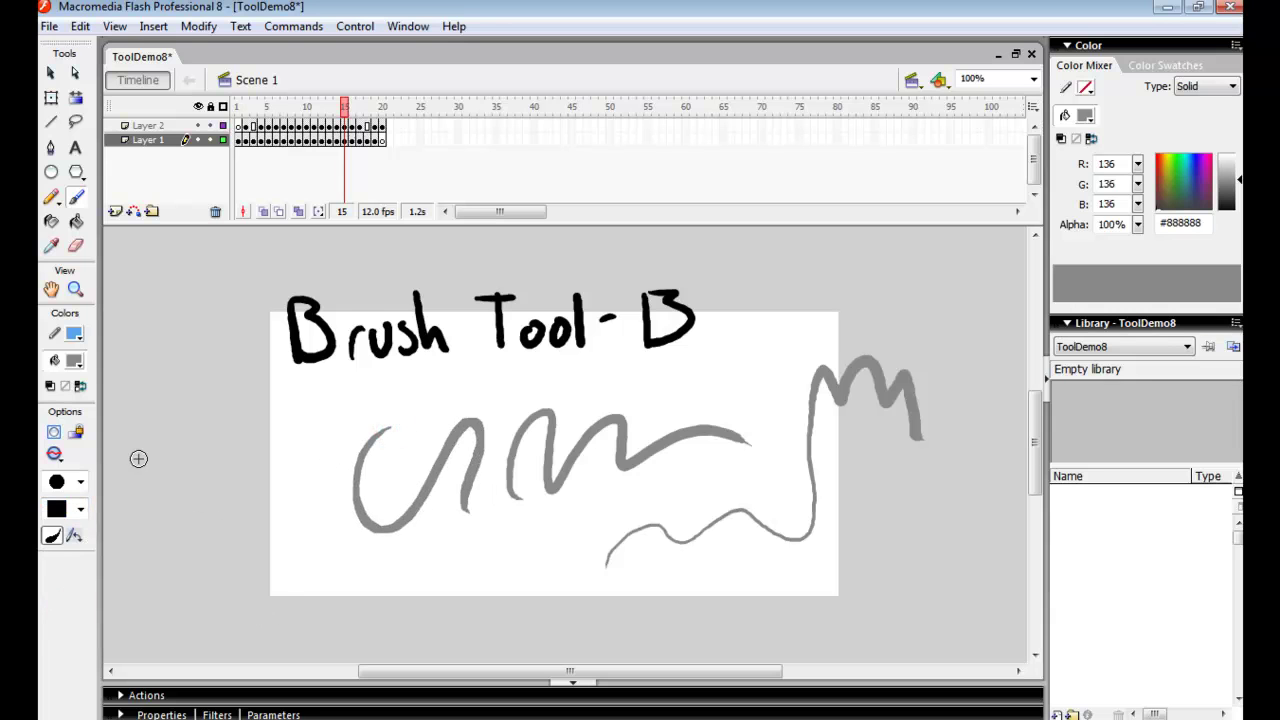
mouse_move(434, 589)
mouse_down()
mouse_move(609, 534)
mouse_move(642, 540)
mouse_up()
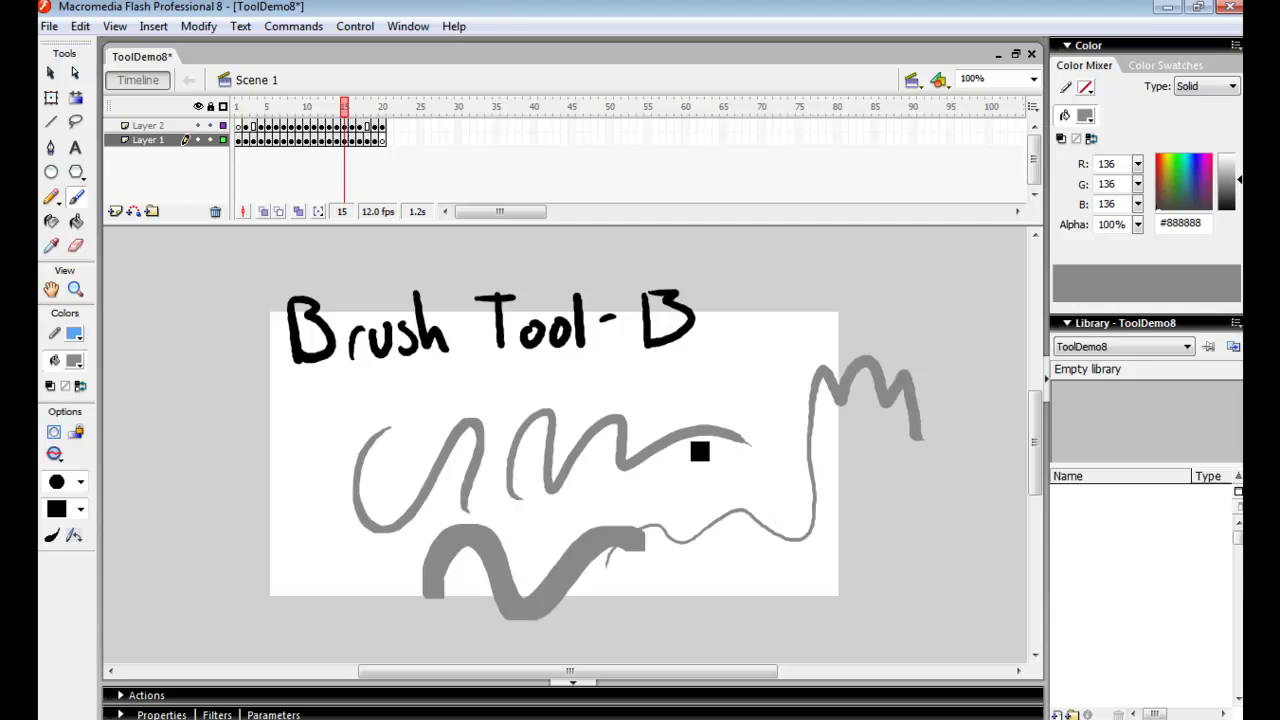
On the Ink Bottle frame, outline the circle, inner ring and zigzag in blue, then advance.
key(period)
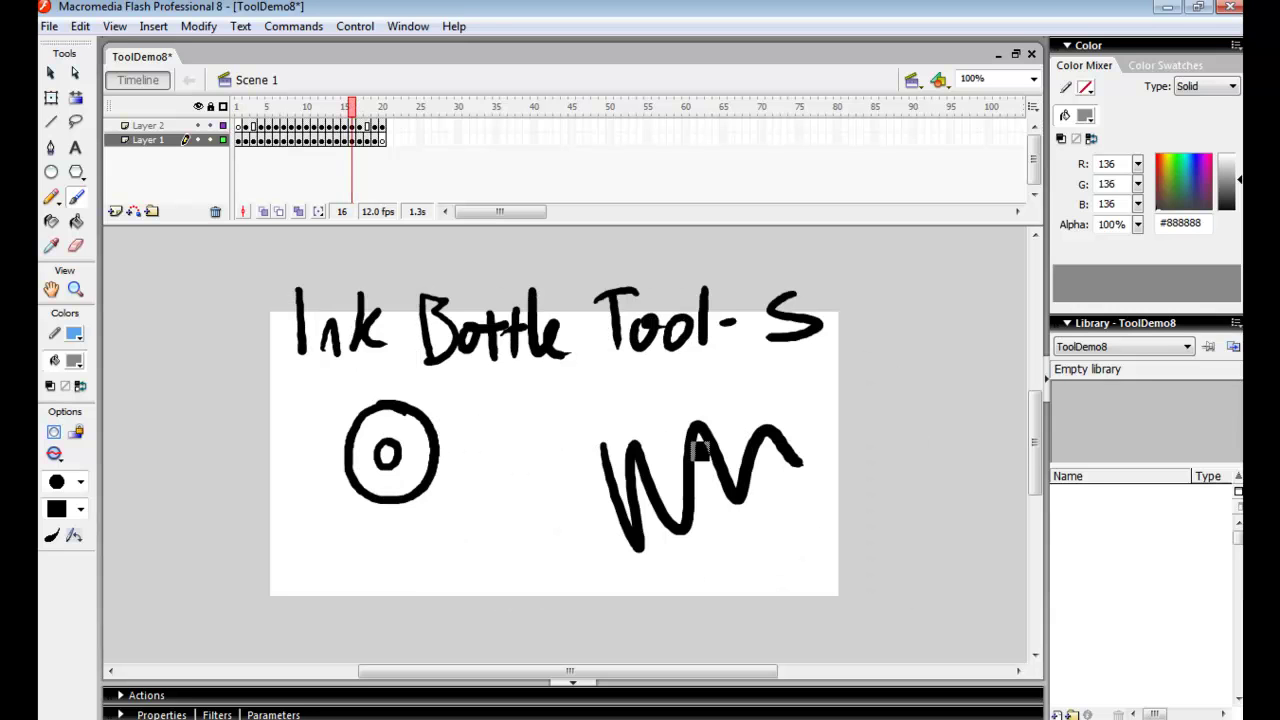
click(51, 221)
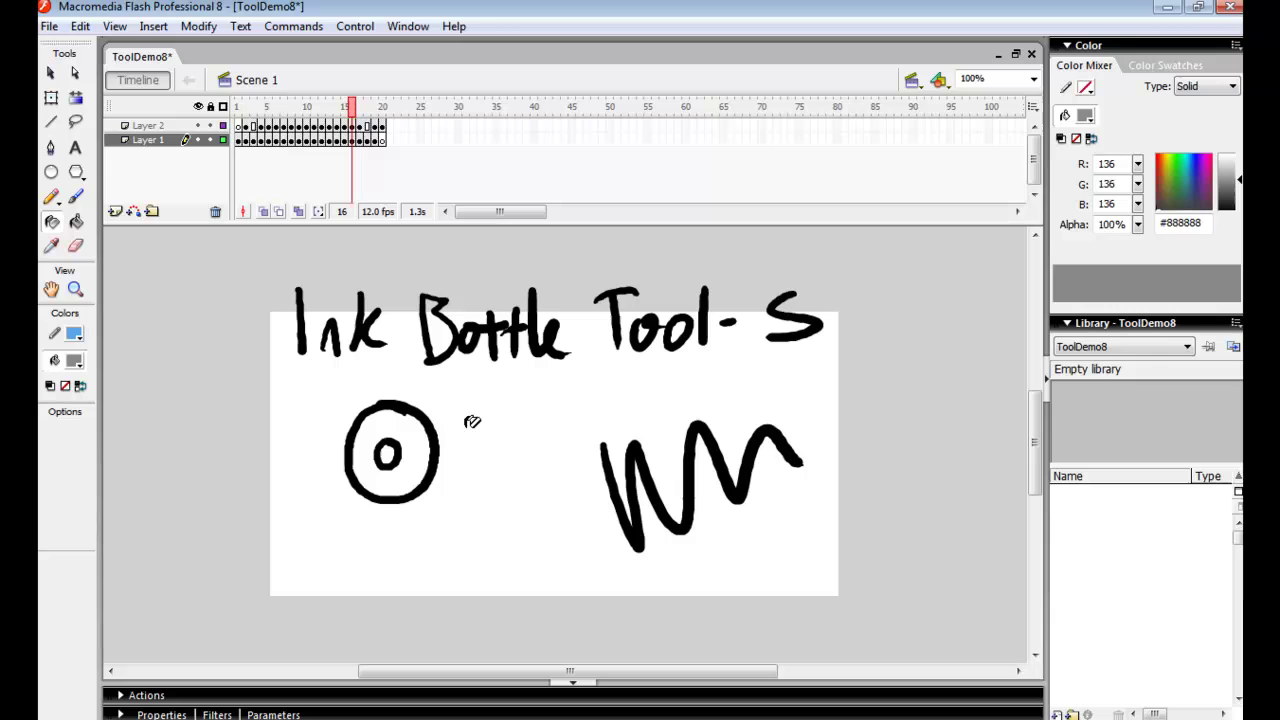
click(442, 452)
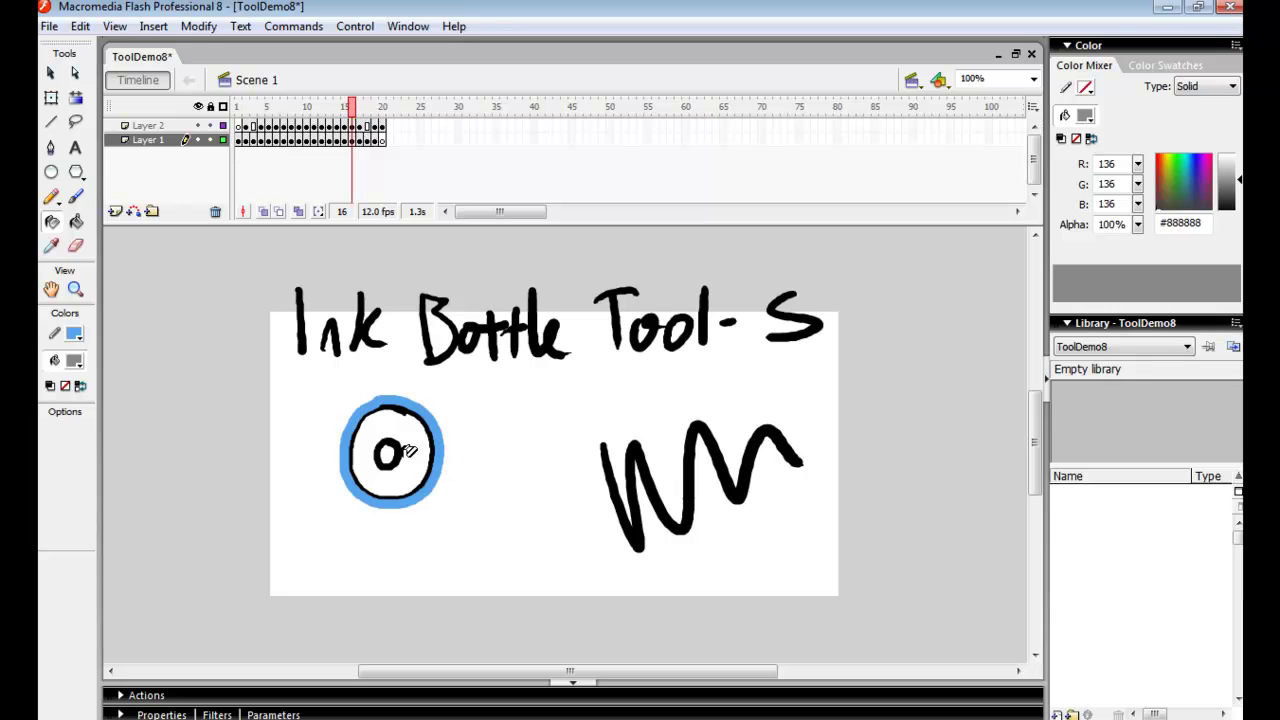
click(406, 453)
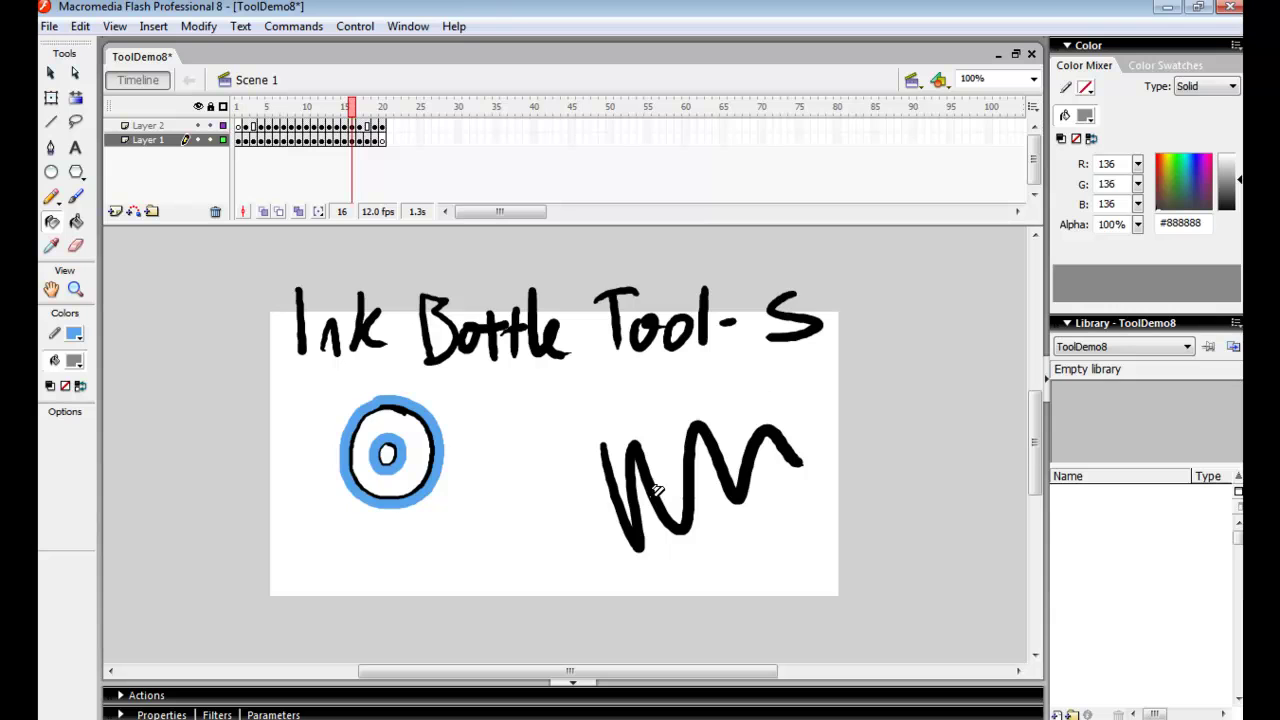
click(654, 487)
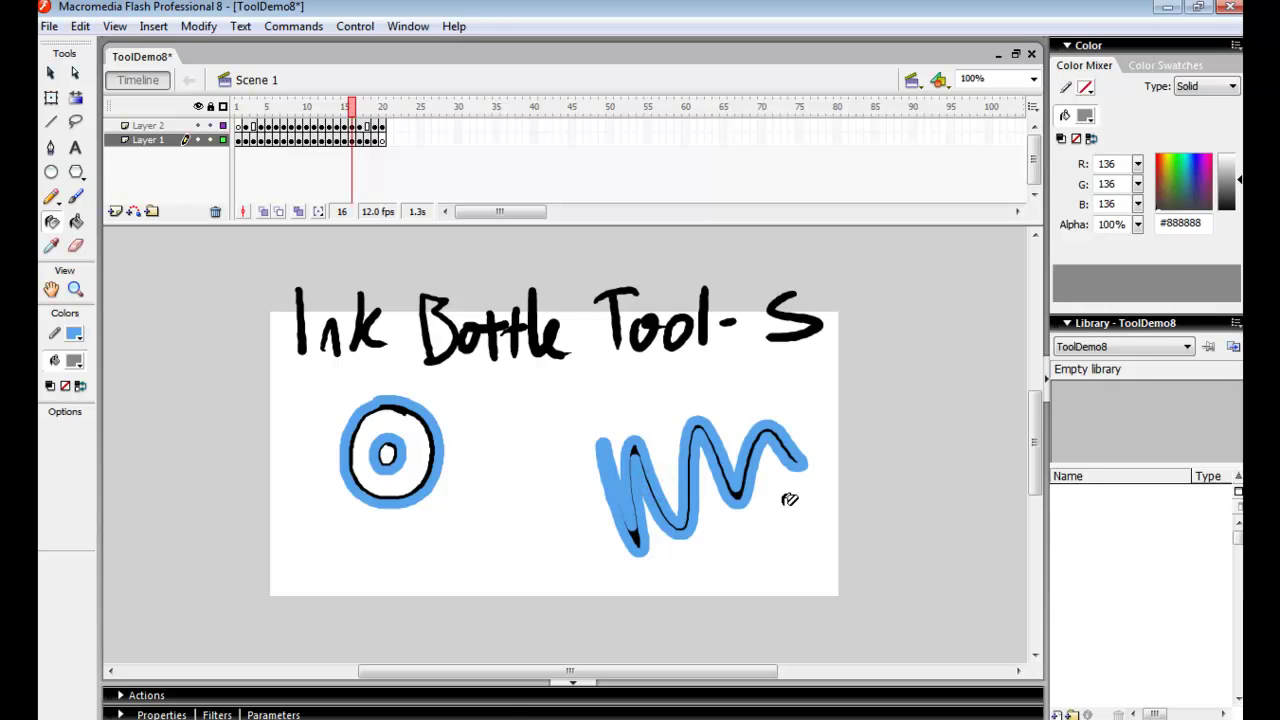
click(502, 712)
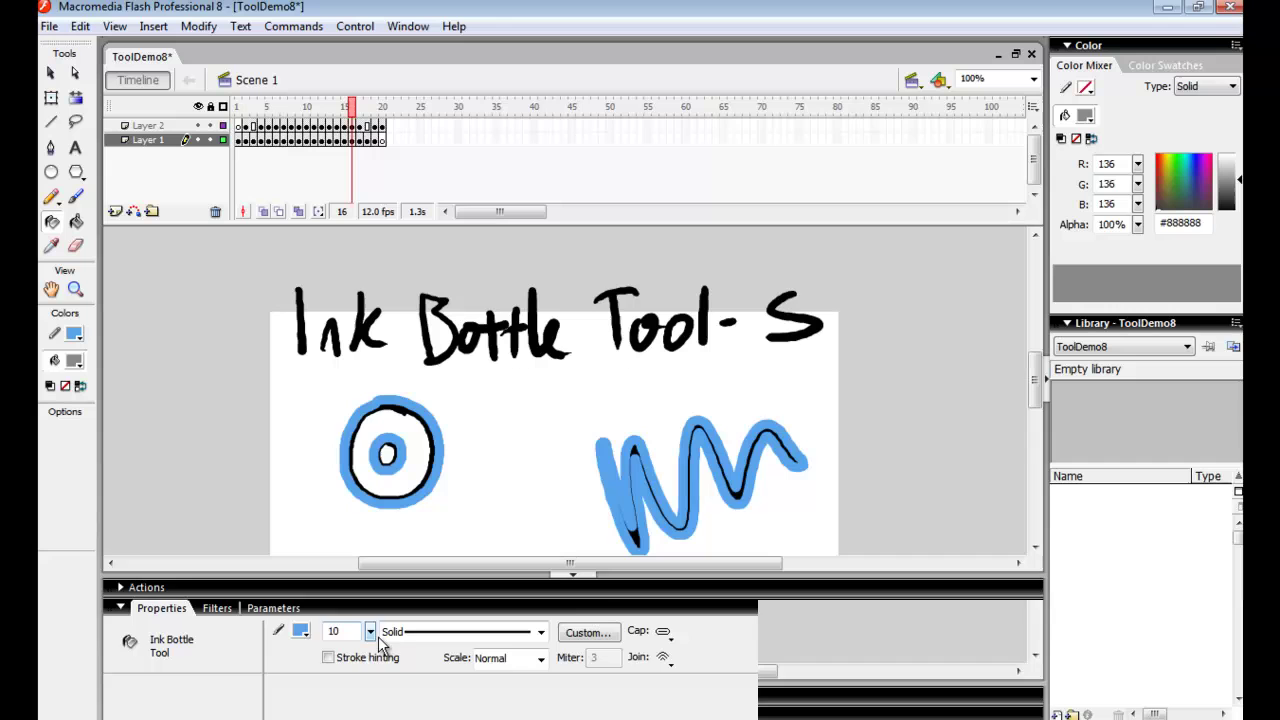
click(586, 606)
key(period)
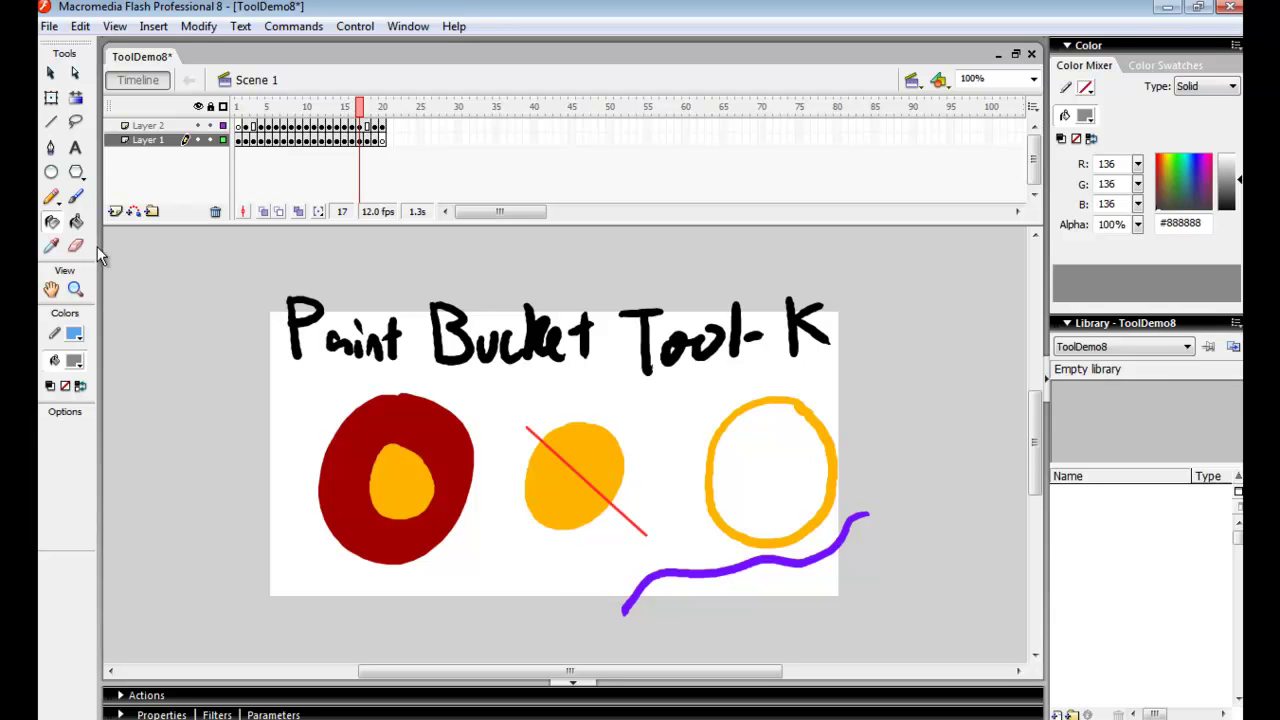
Fill the ring dark grey, the oval blue and green, and the circle's interior green.
click(76, 221)
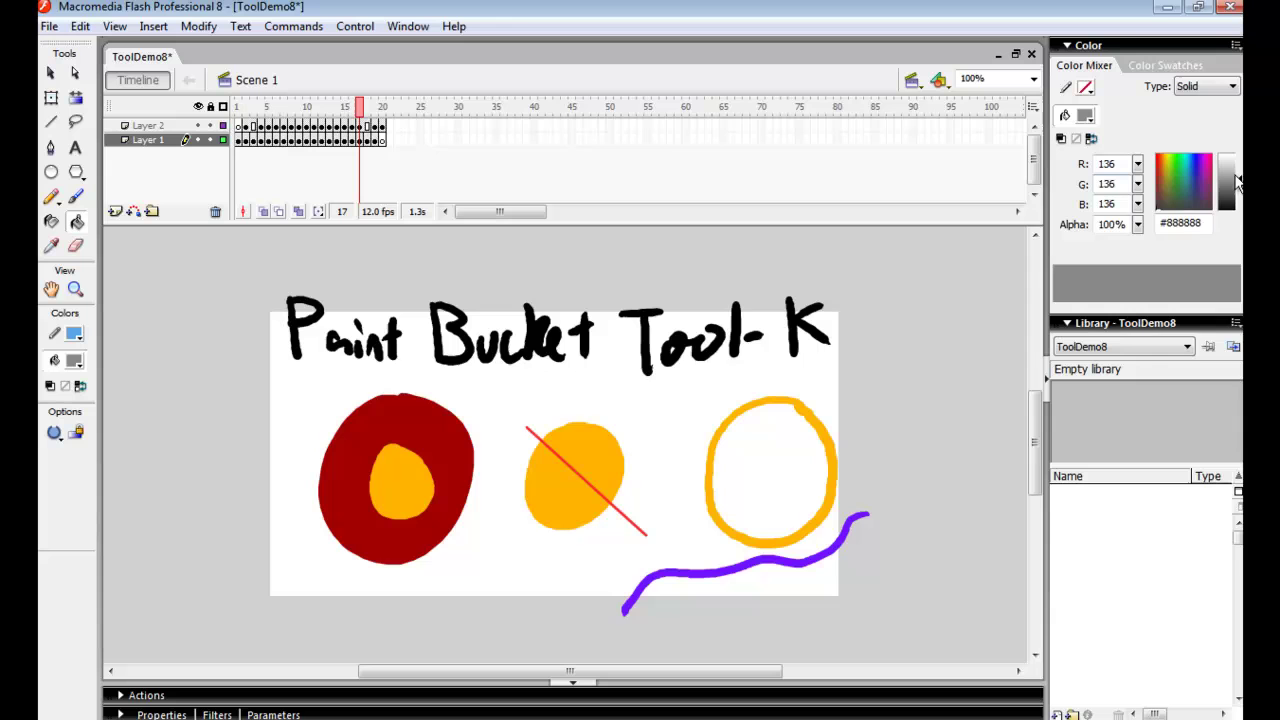
drag(1237, 180, 1237, 196)
click(463, 459)
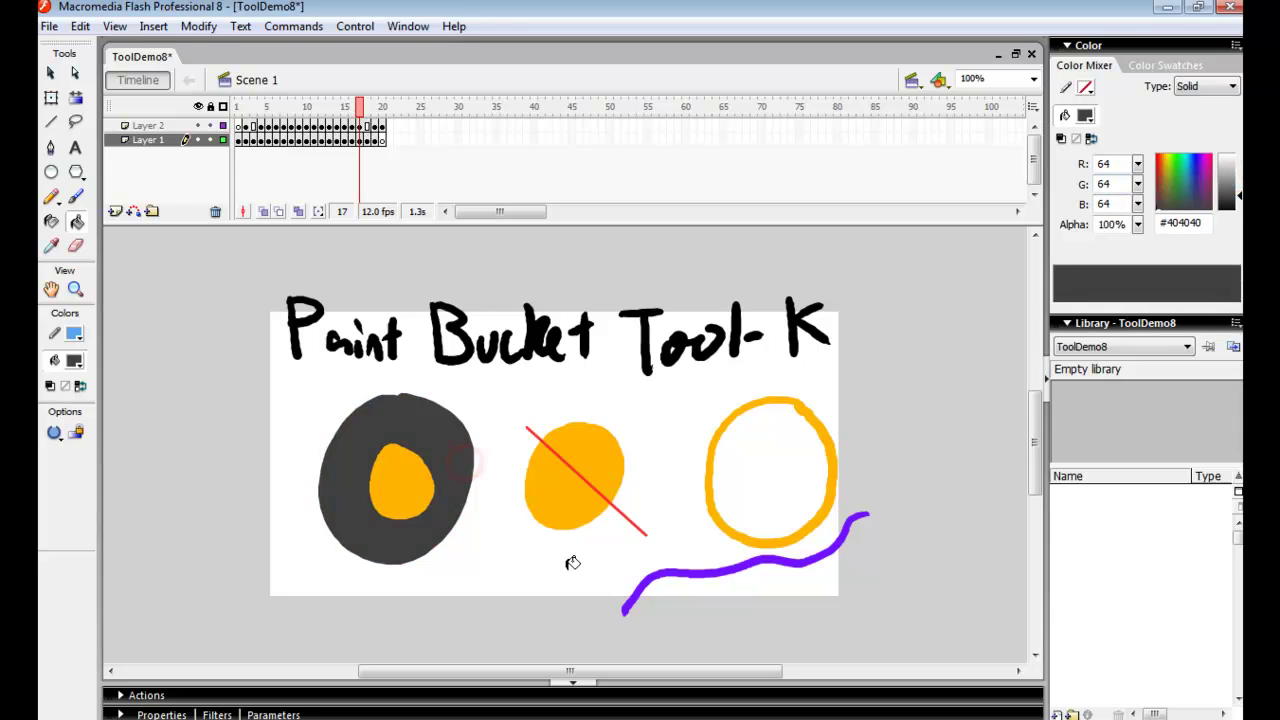
click(1180, 161)
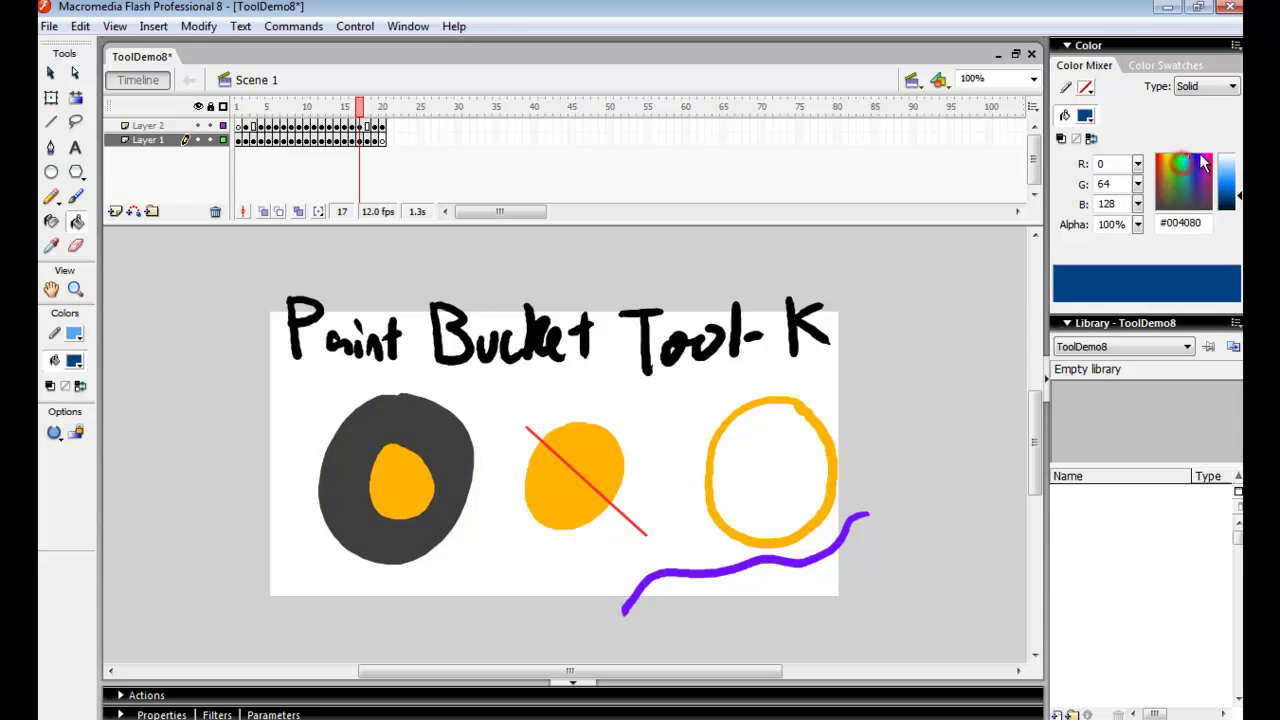
click(600, 456)
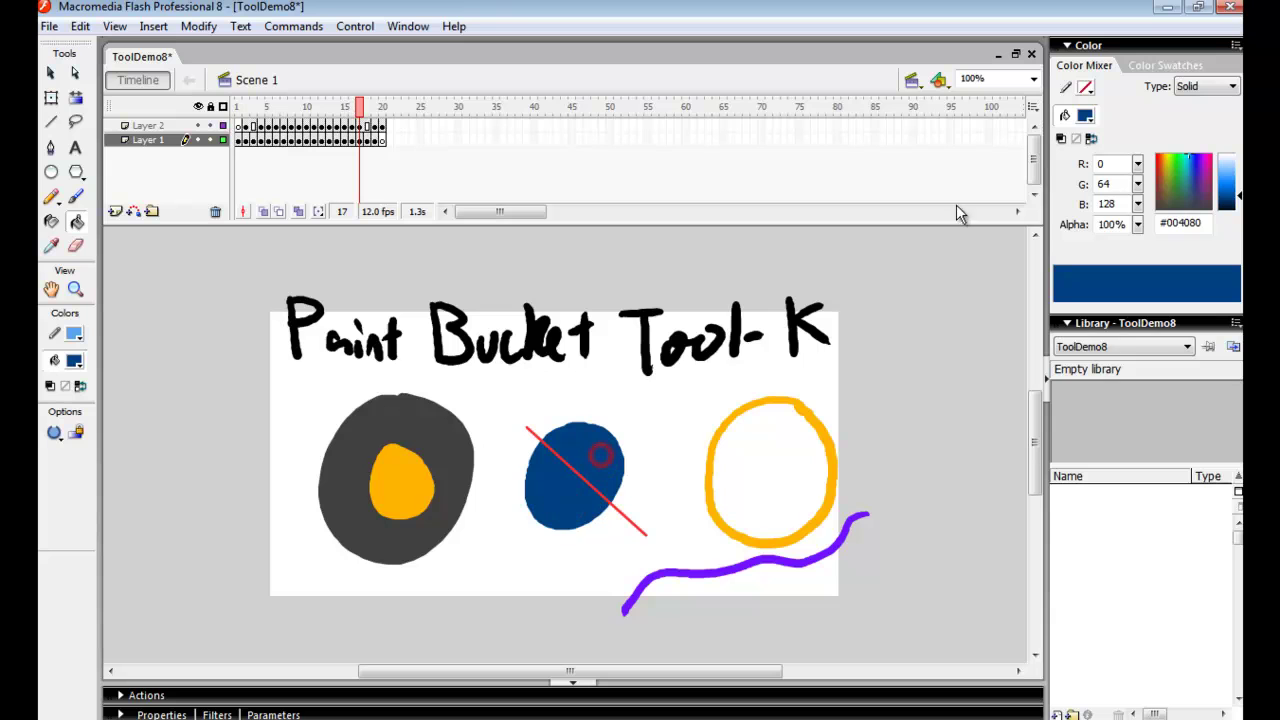
click(1173, 170)
click(615, 470)
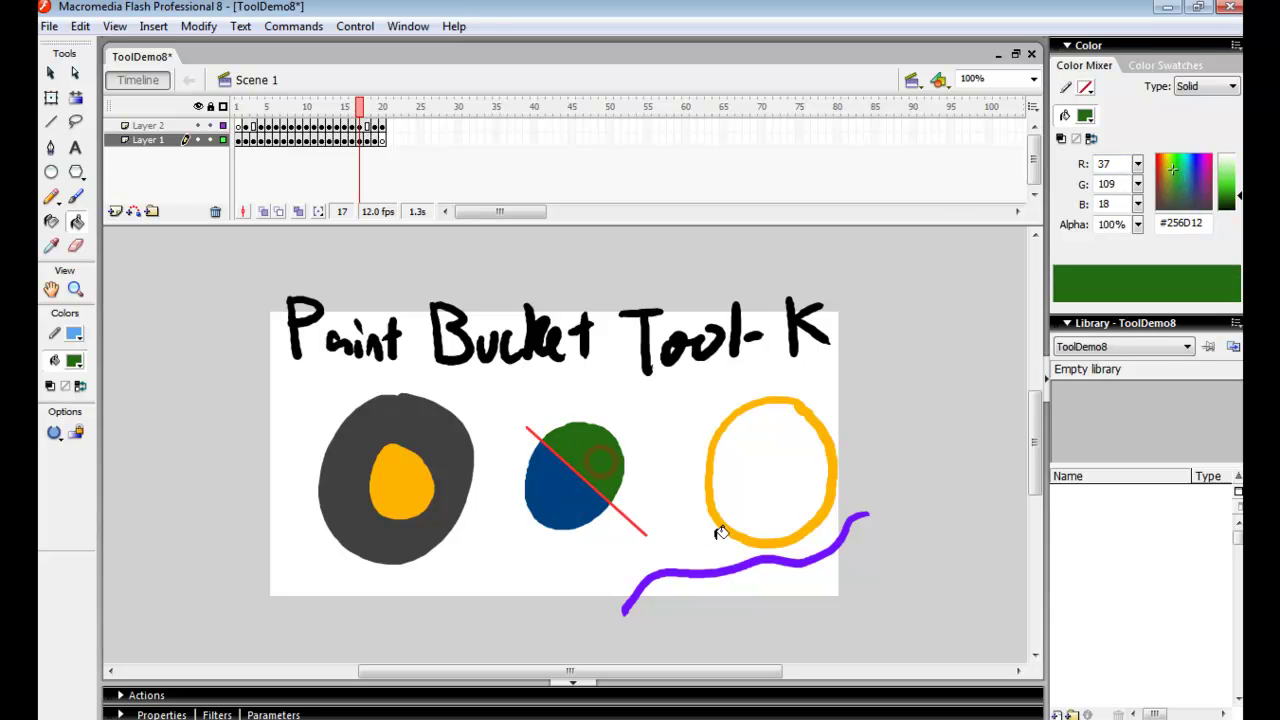
click(779, 471)
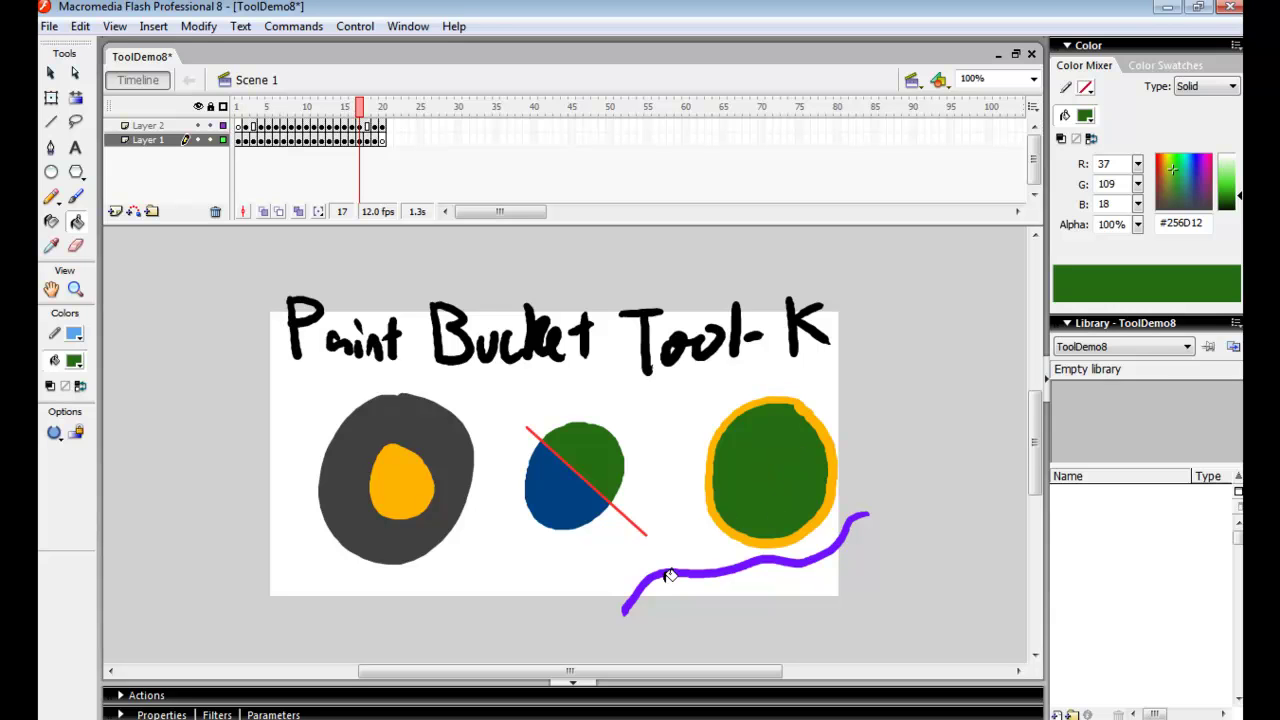
click(748, 566)
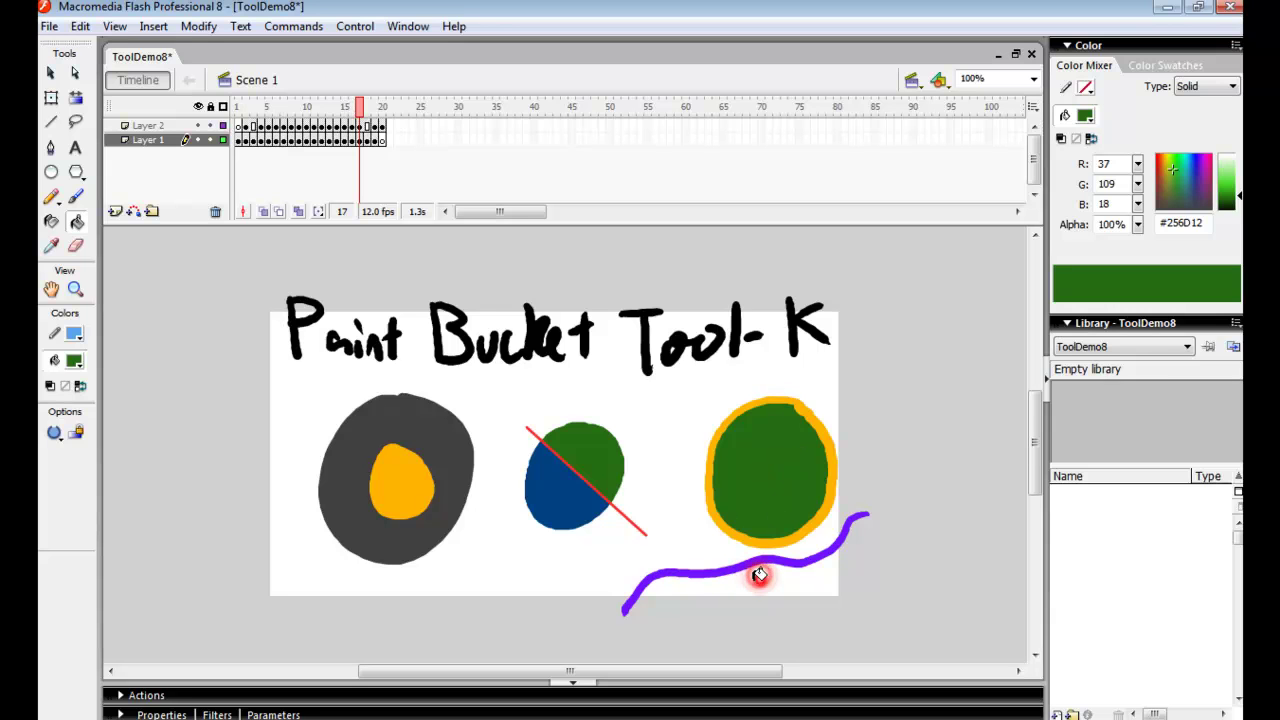
click(757, 579)
Brush a thick green border under the purple stroke, fill the gap green, and advance.
key(b)
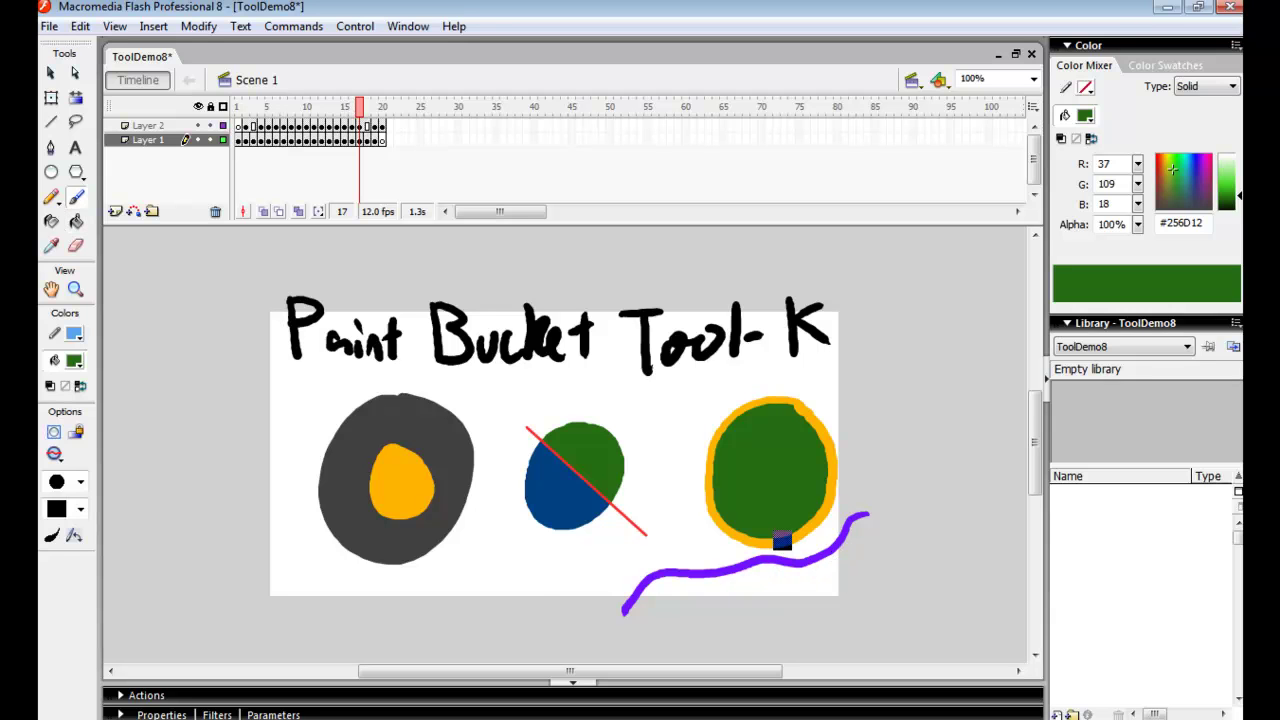
click(80, 509)
click(72, 536)
mouse_move(626, 608)
mouse_down()
mouse_move(872, 610)
mouse_move(857, 512)
mouse_up()
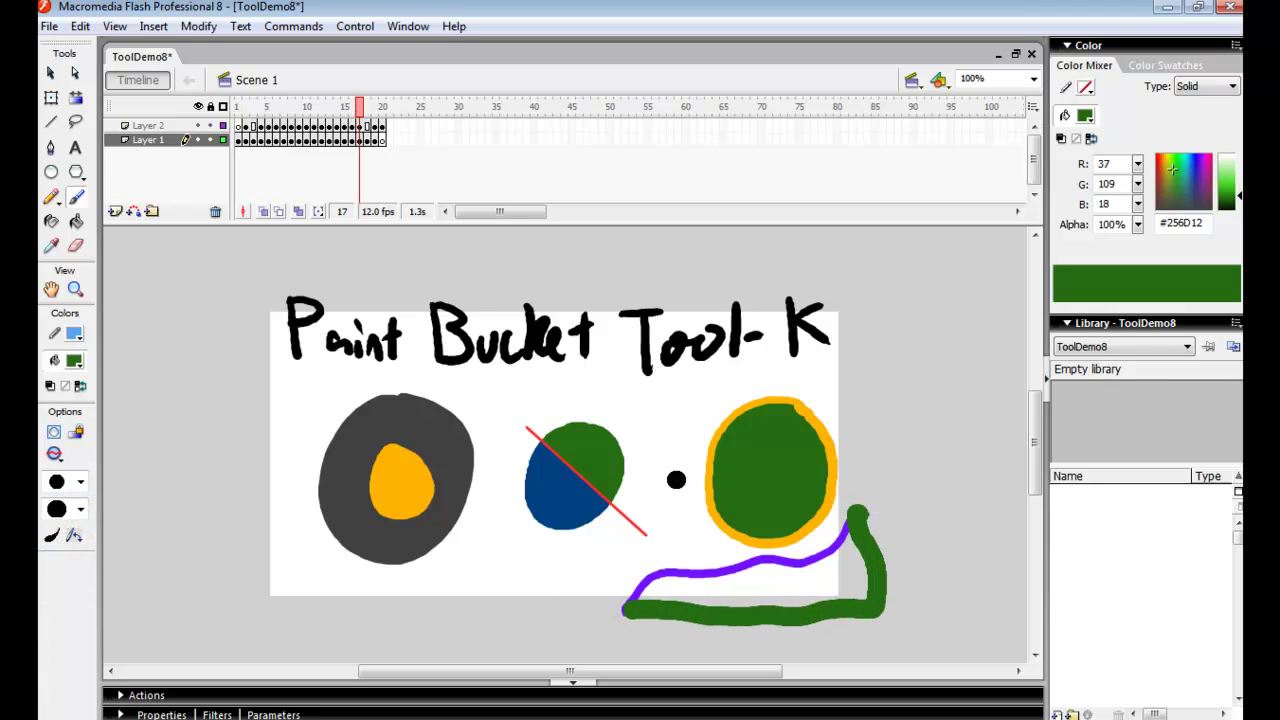
click(51, 536)
key(k)
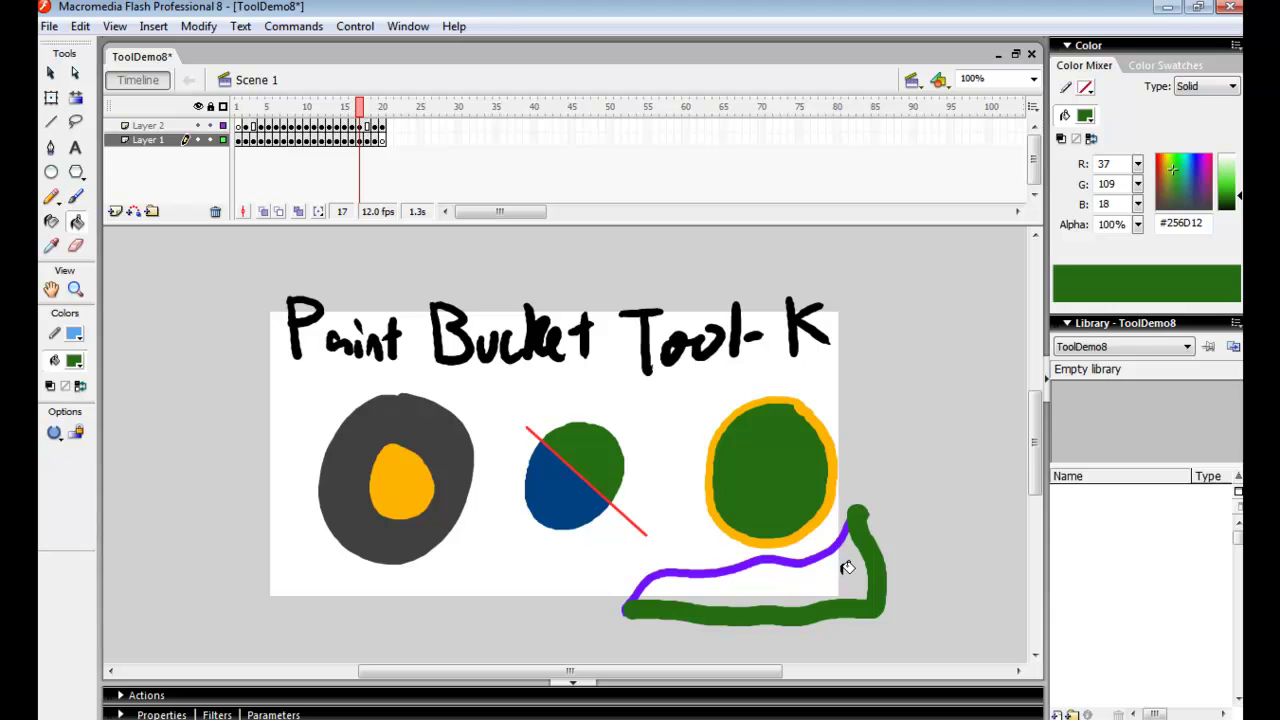
click(845, 572)
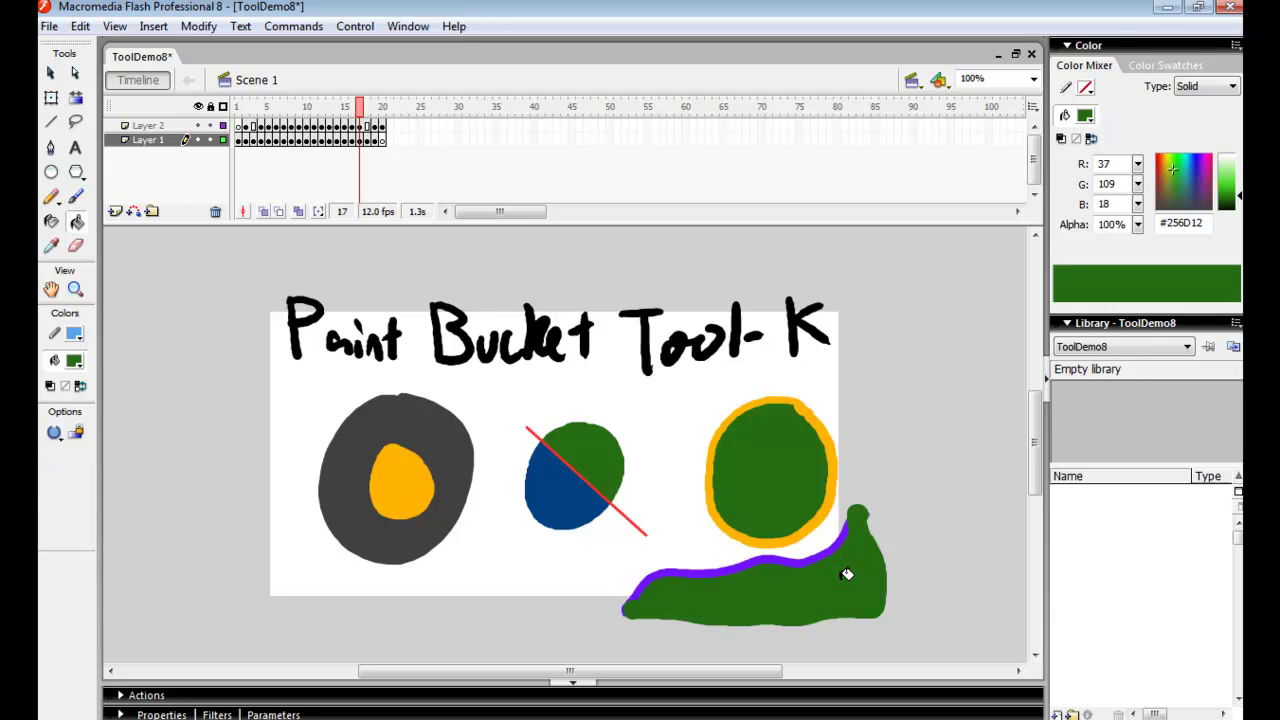
key(.)
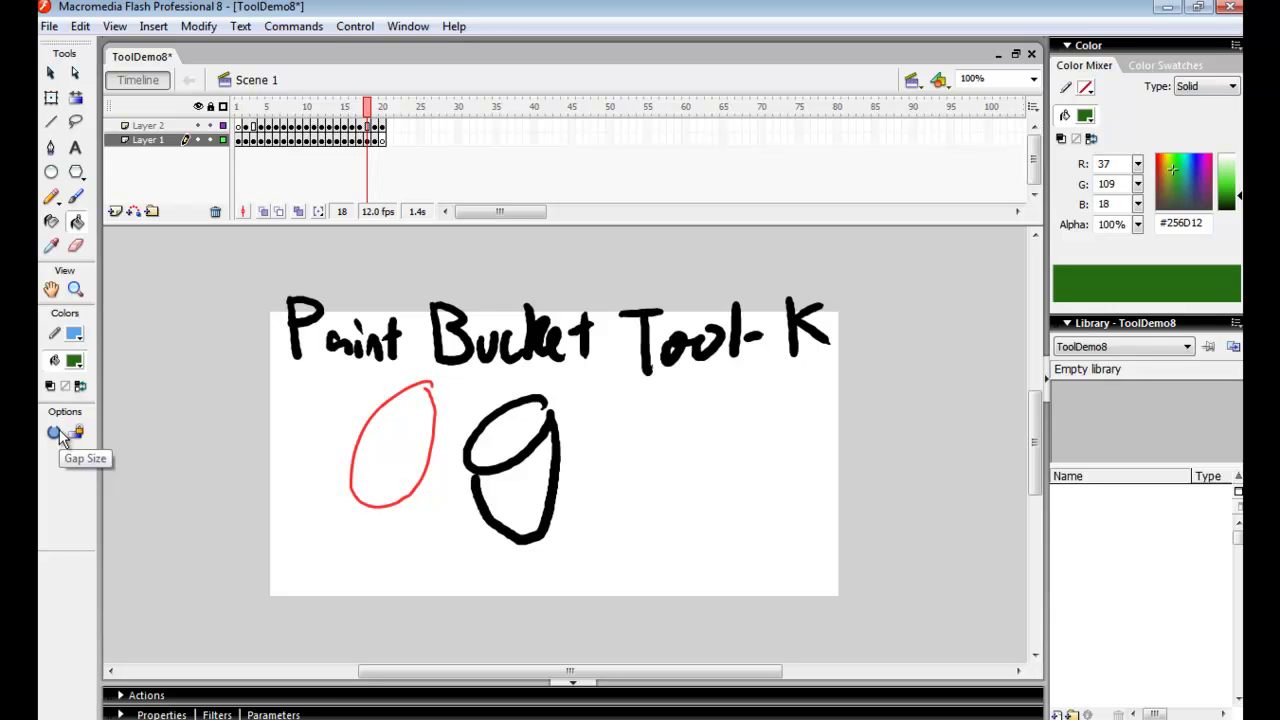
Fill the cup's top ellipse with green using the Paint Bucket.
click(513, 425)
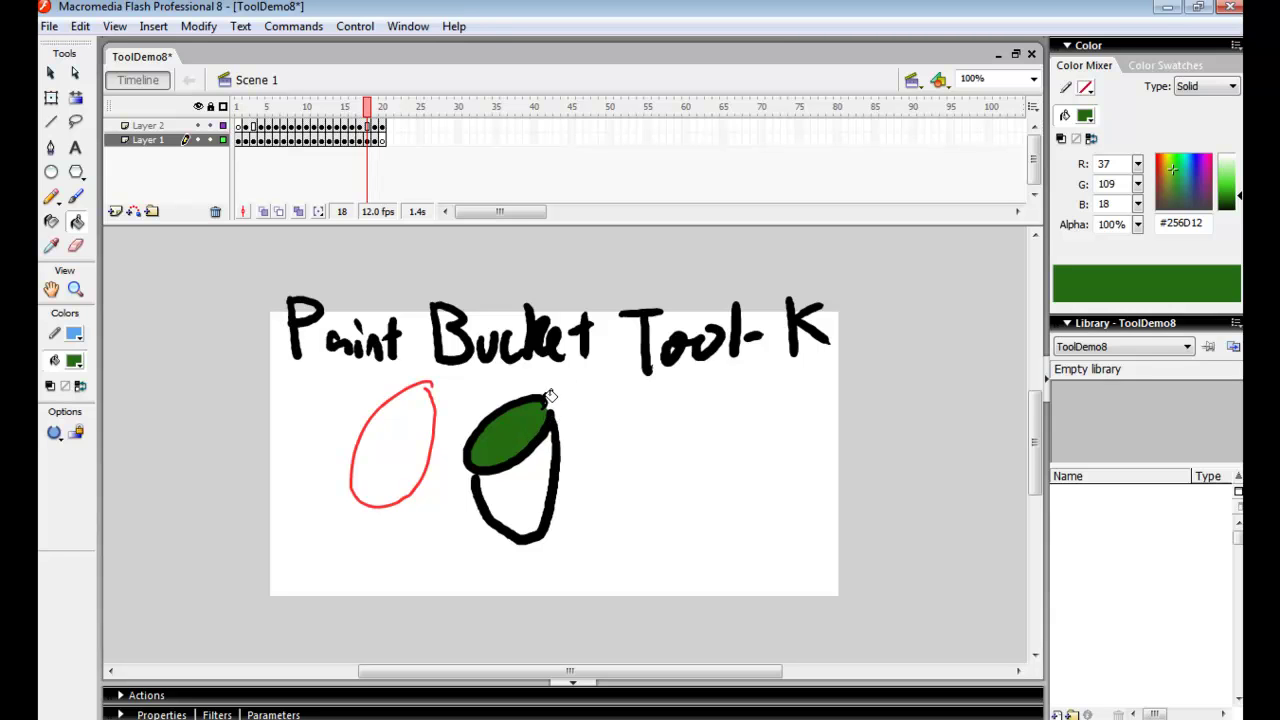
click(392, 442)
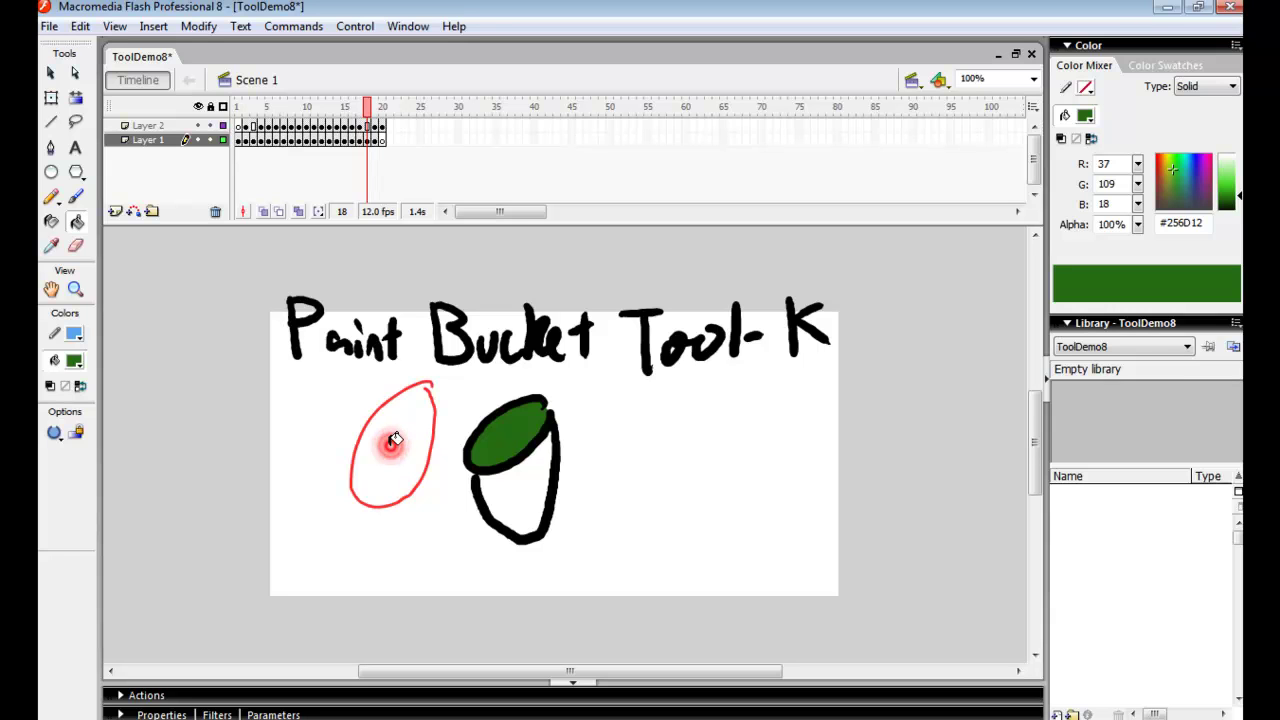
click(393, 441)
click(394, 441)
click(394, 441)
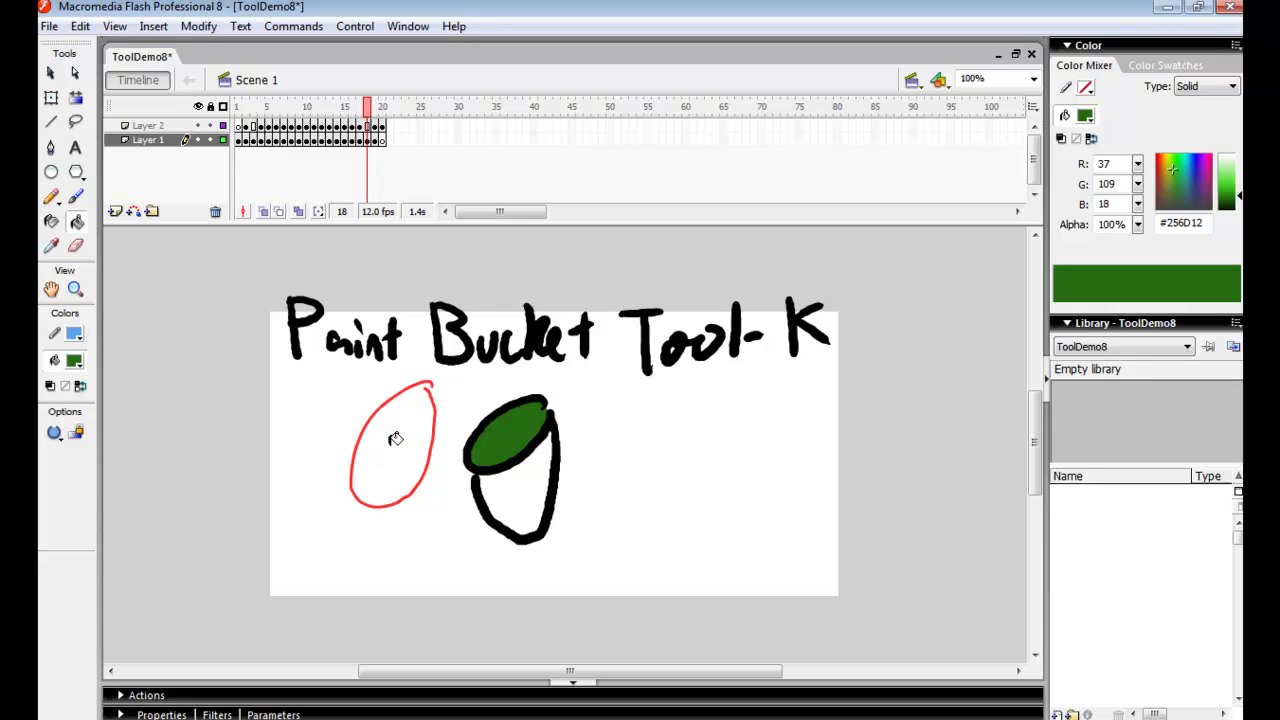
Fill the red-outlined oval green at 50% zoom, return to 100%, and go to frame 19.
key(ctrl+minus)
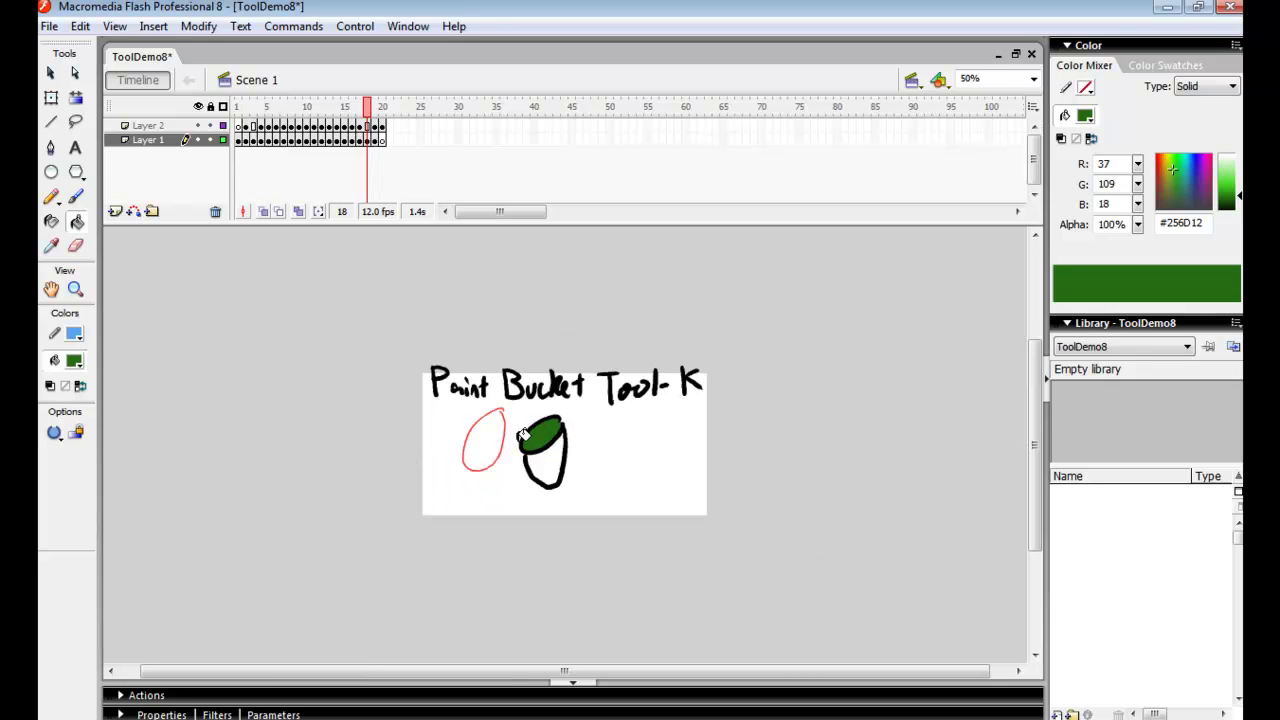
click(486, 437)
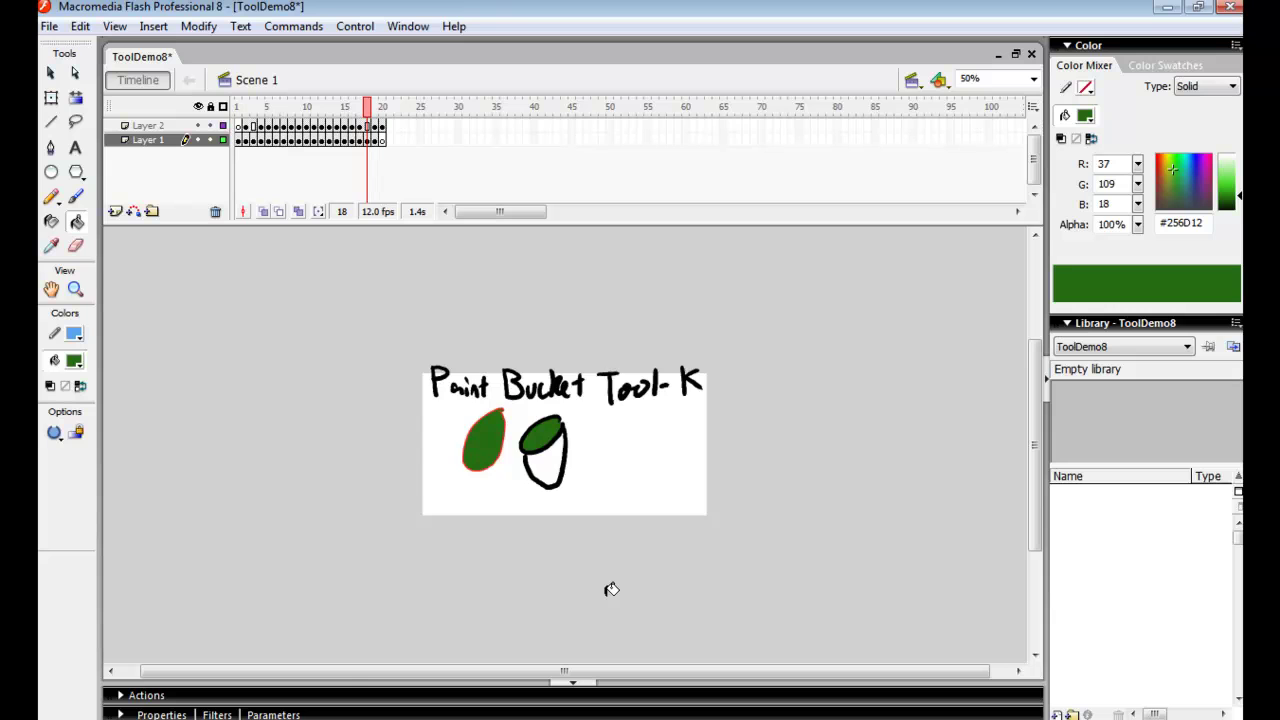
key(ctrl+equal)
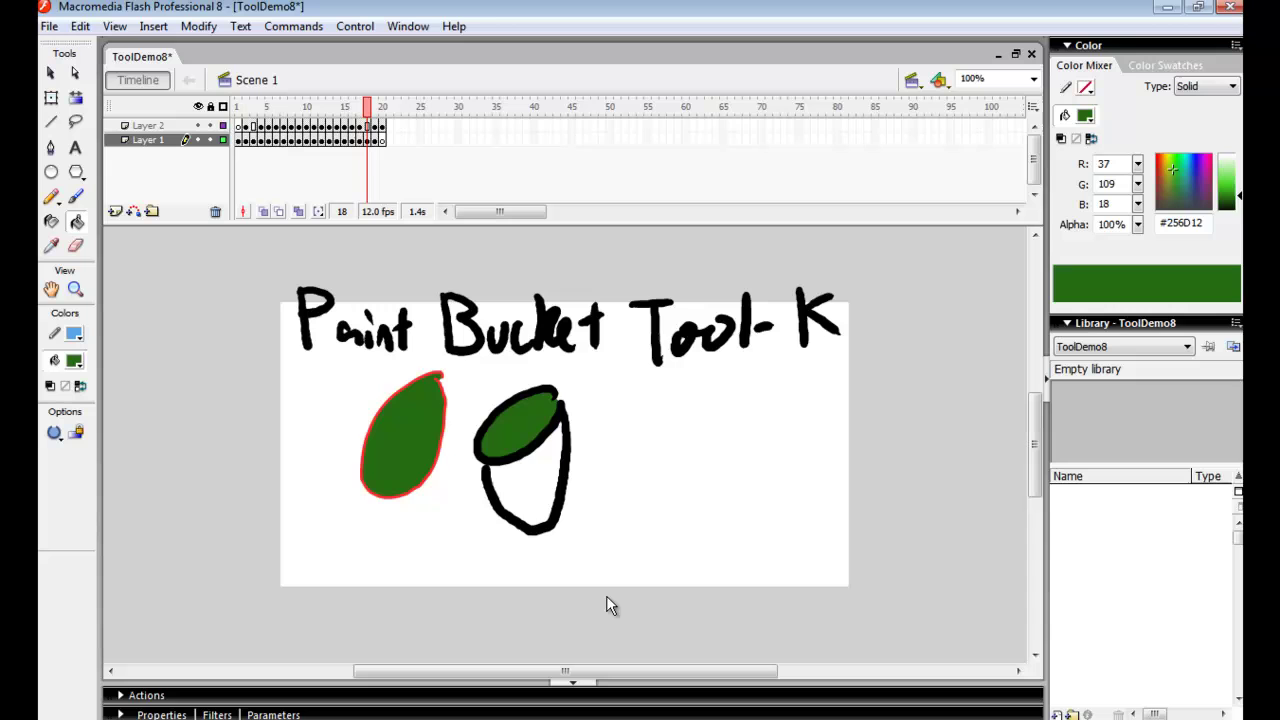
key(period)
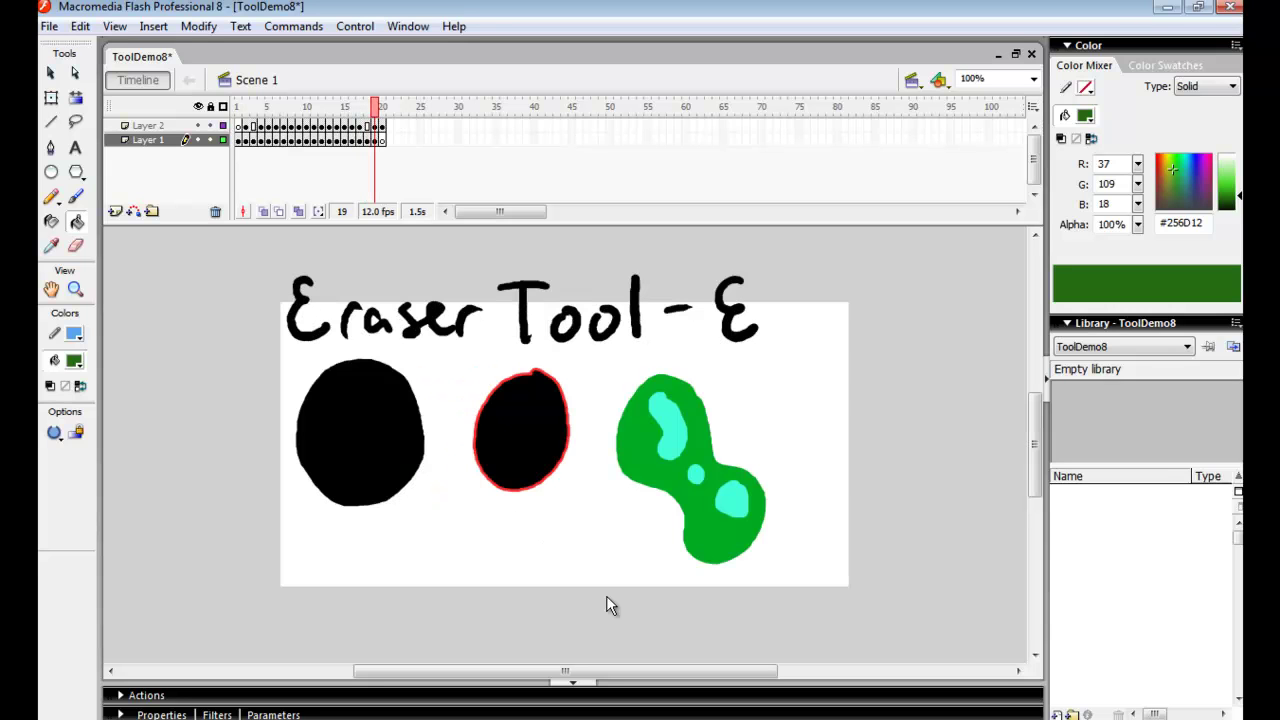
Sample the blob's light cyan #44FFD9 as the fill colour with the eyedropper.
click(75, 362)
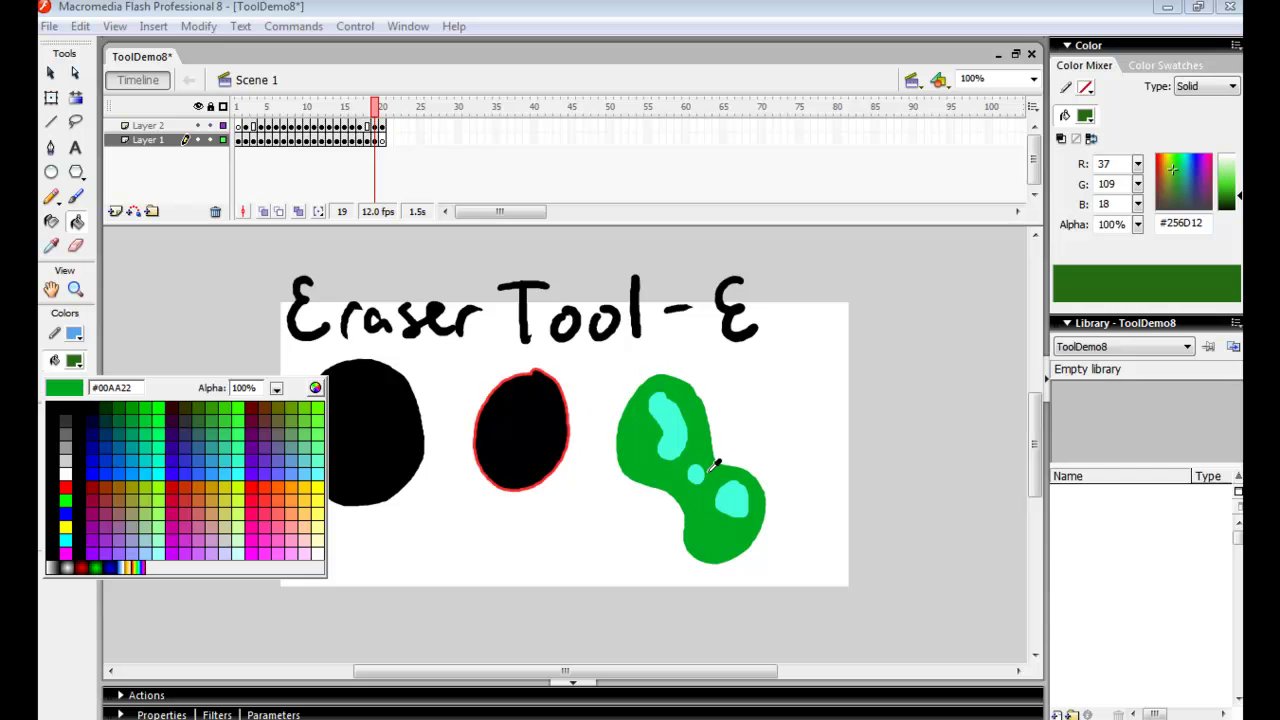
click(675, 420)
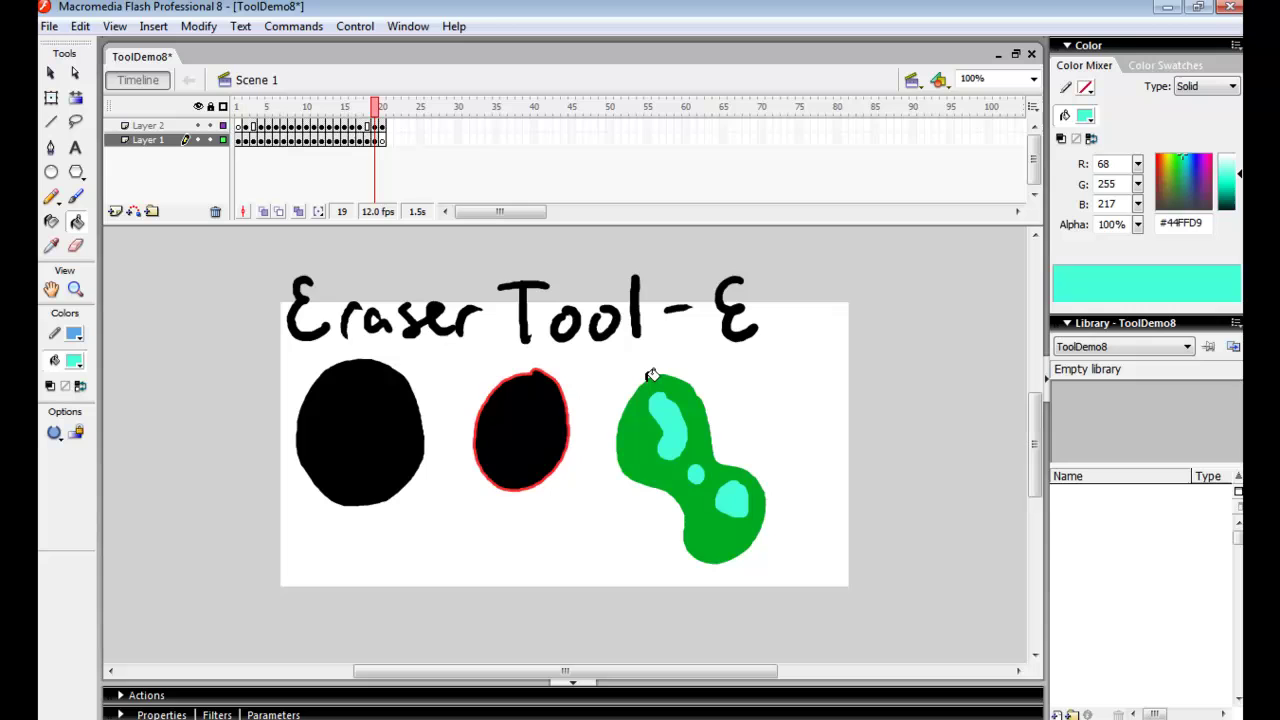
Use the Eraser's Faucet to remove the cyan patch and blob fill, then undo the fill removal.
click(76, 250)
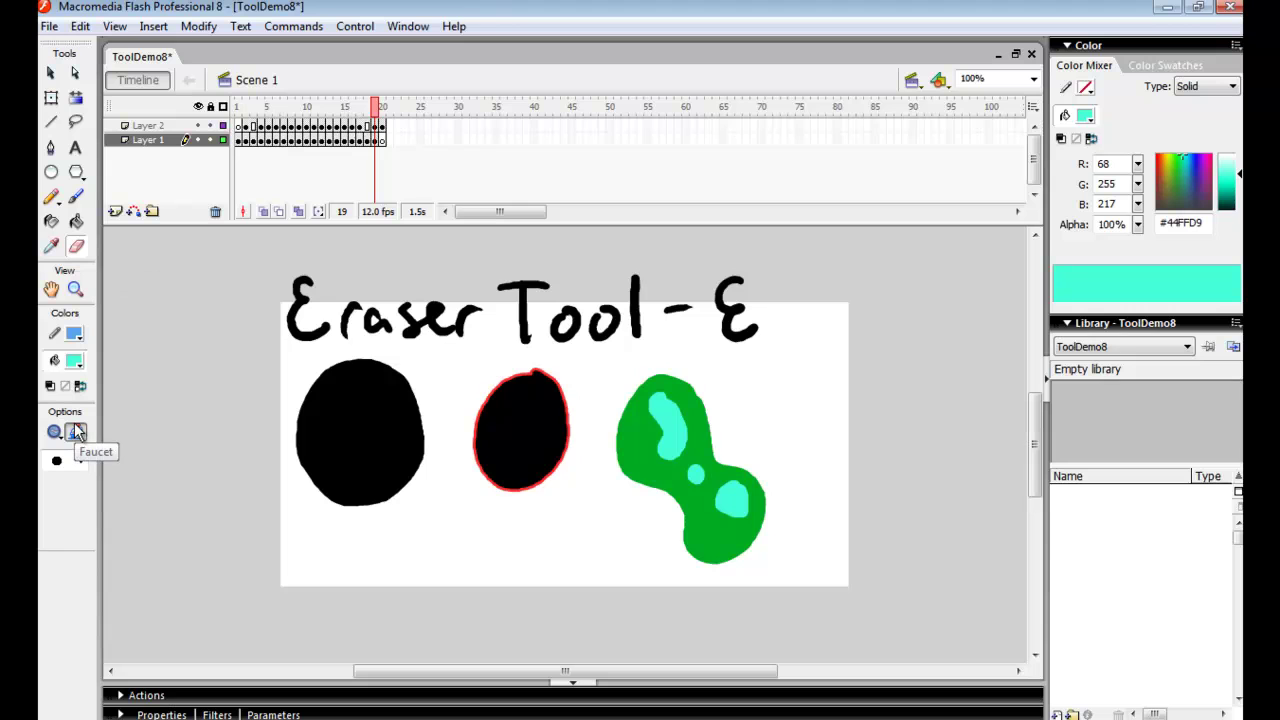
click(77, 432)
click(678, 410)
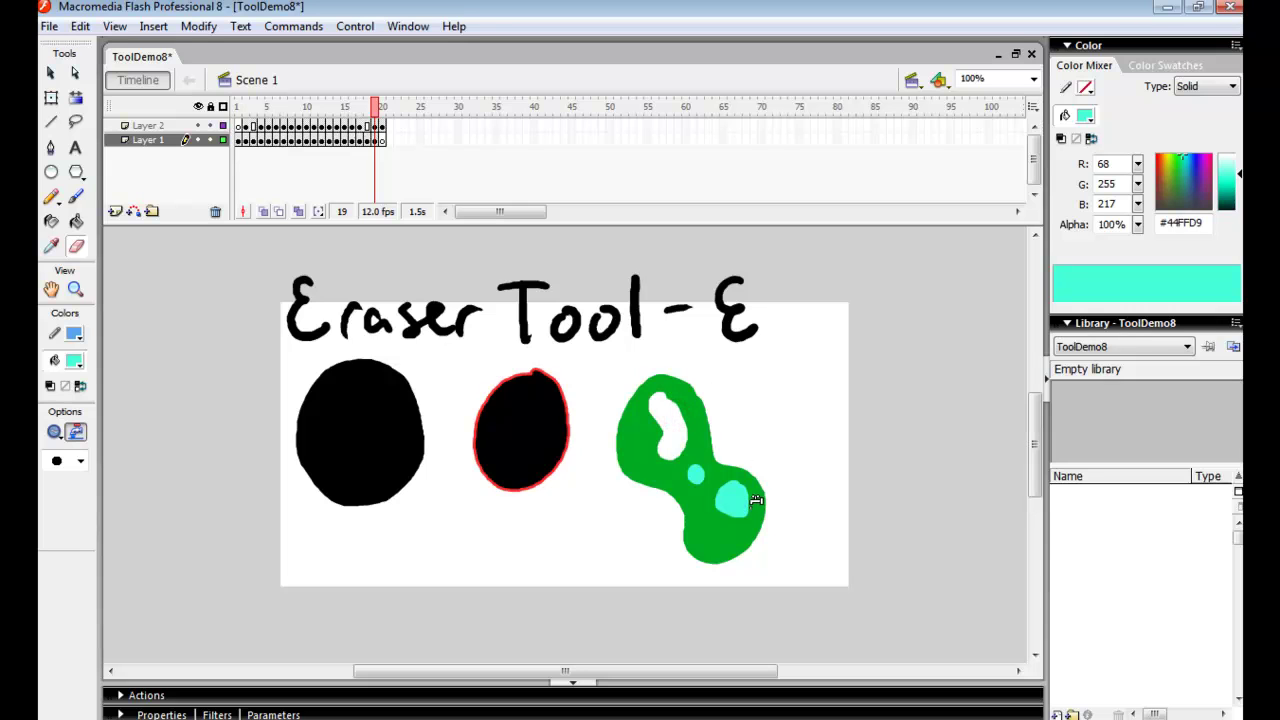
click(698, 443)
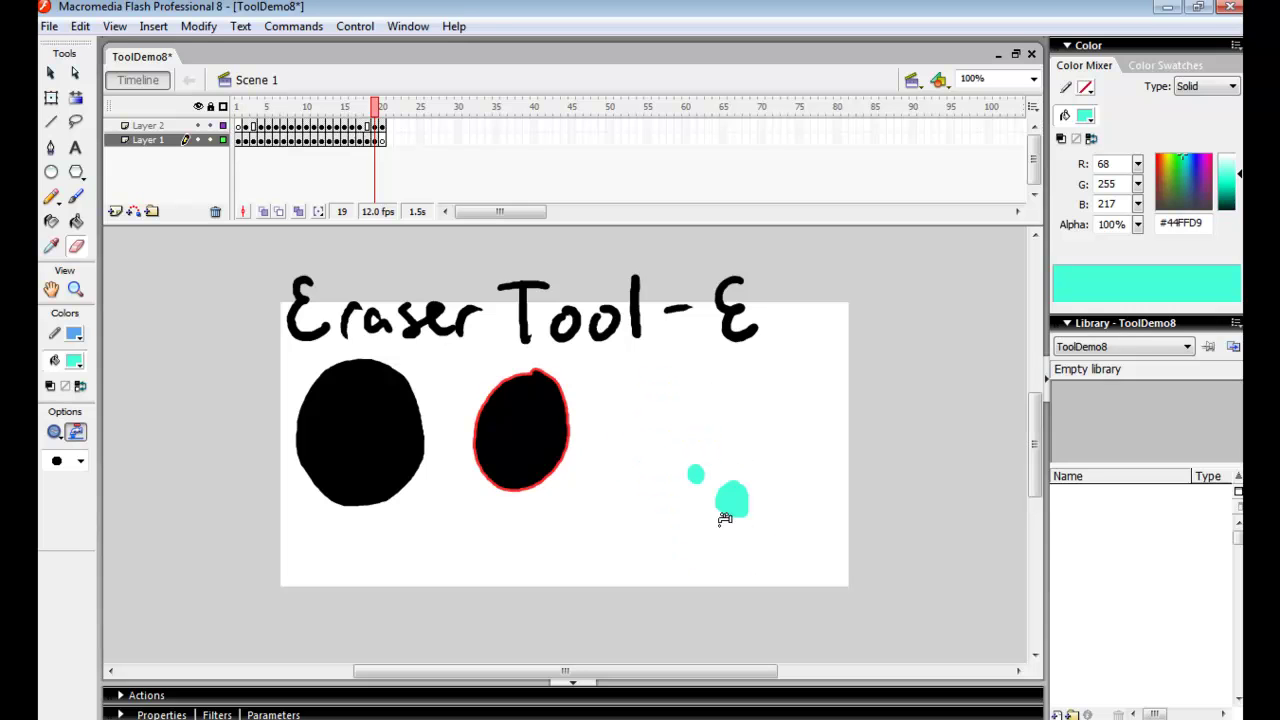
key(ctrl+z)
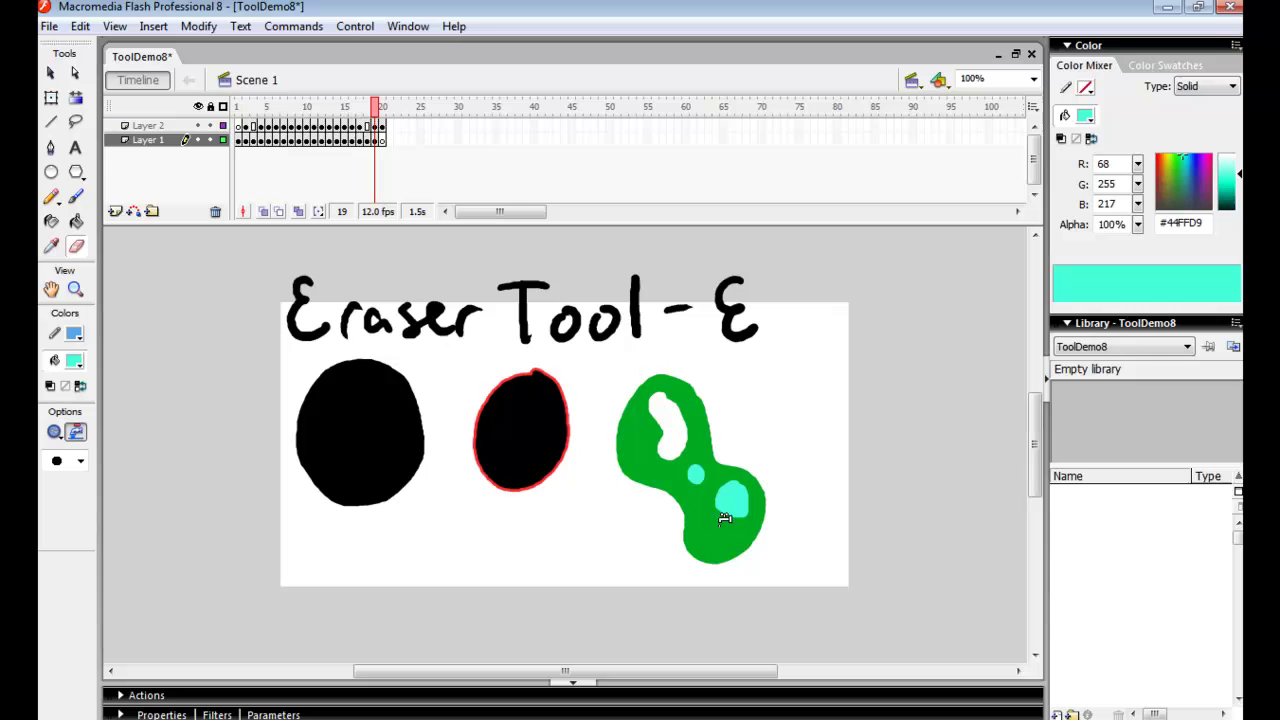
In Erase Normal mode, erase strokes through the black oval and the middle oval.
click(54, 432)
click(117, 457)
mouse_move(322, 455)
mouse_down()
mouse_move(352, 410)
mouse_move(405, 505)
mouse_up()
mouse_move(511, 440)
mouse_down()
mouse_move(468, 467)
mouse_move(535, 482)
mouse_up()
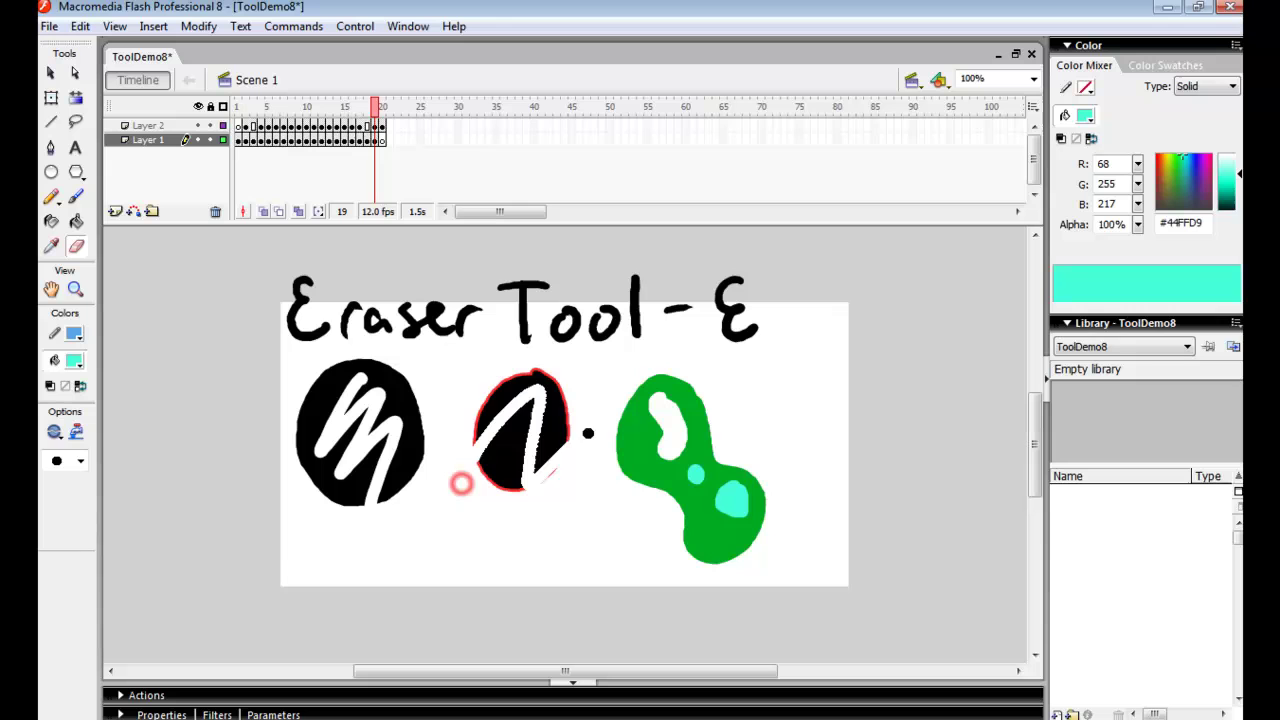
Erase stripes through the middle oval's fill in Erase Fills mode, then its red outline in Erase Lines.
click(58, 434)
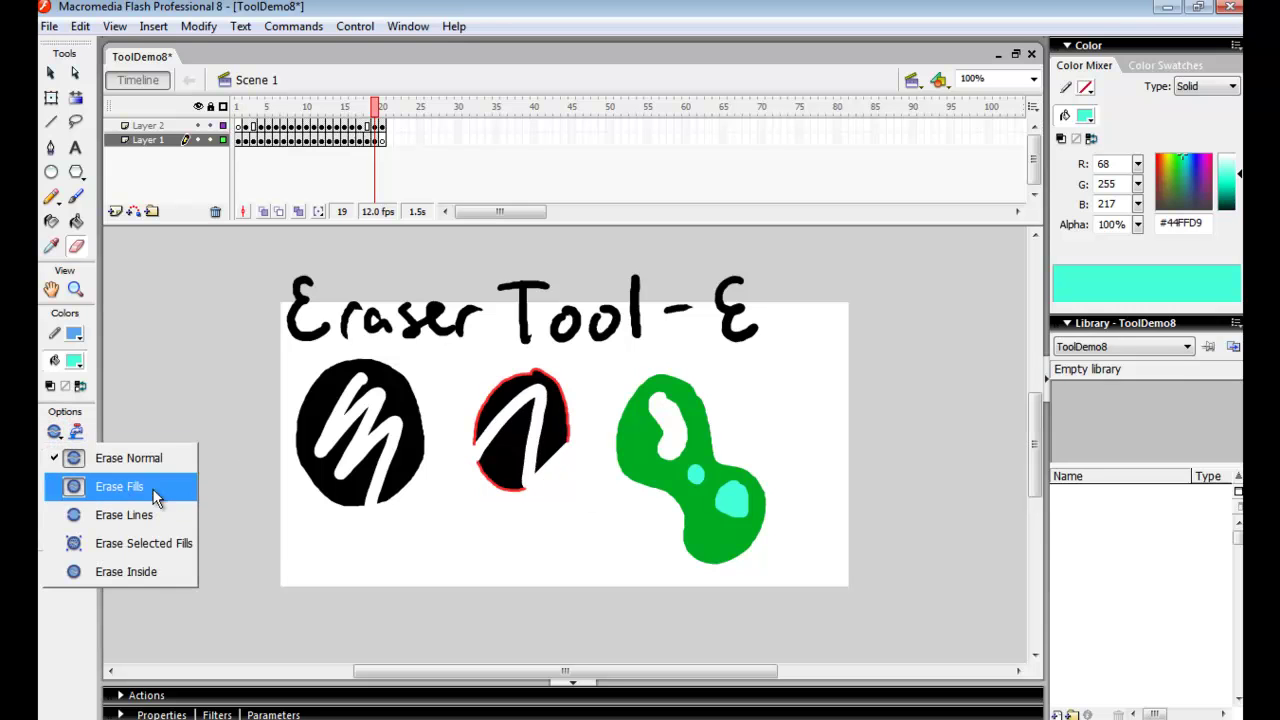
click(114, 486)
mouse_move(437, 423)
mouse_down()
mouse_move(502, 384)
mouse_move(508, 396)
mouse_move(468, 459)
mouse_move(503, 512)
mouse_up()
click(55, 432)
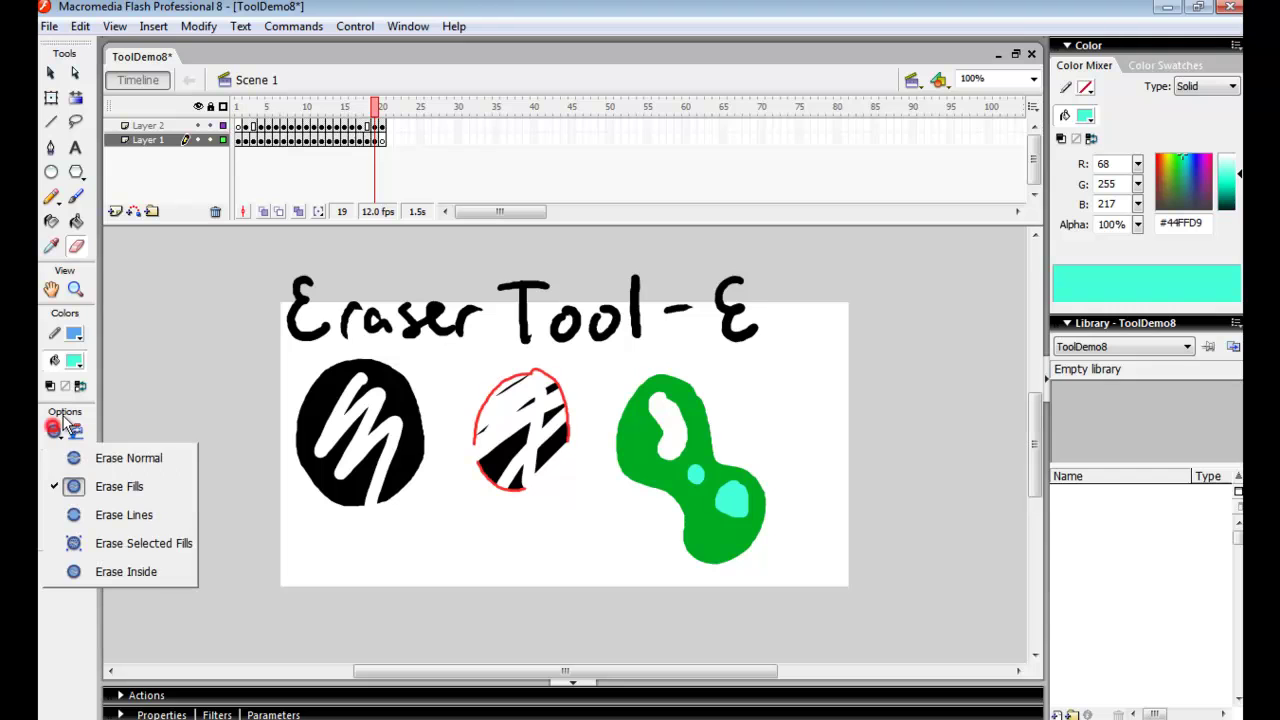
click(178, 527)
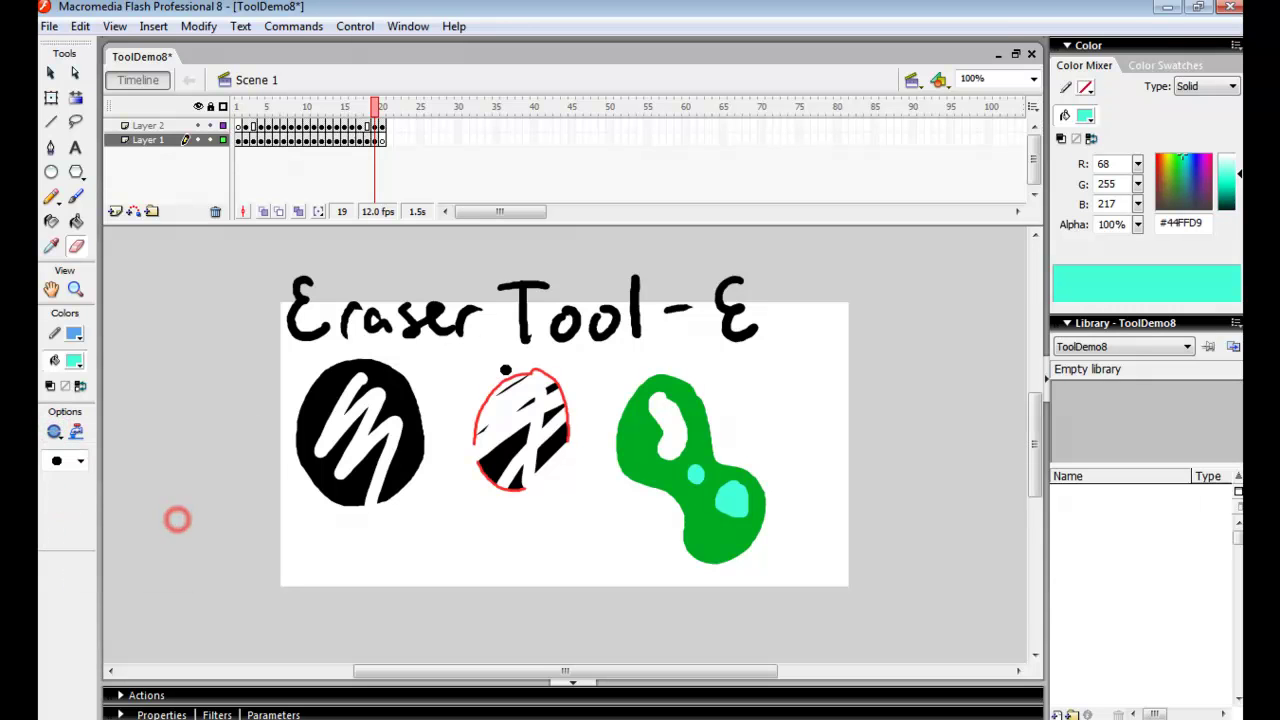
mouse_move(577, 377)
mouse_down()
mouse_move(522, 438)
mouse_move(493, 512)
mouse_up()
Select the black oval's fill and erase scribbles from it in Erase Selected Fills mode.
click(55, 432)
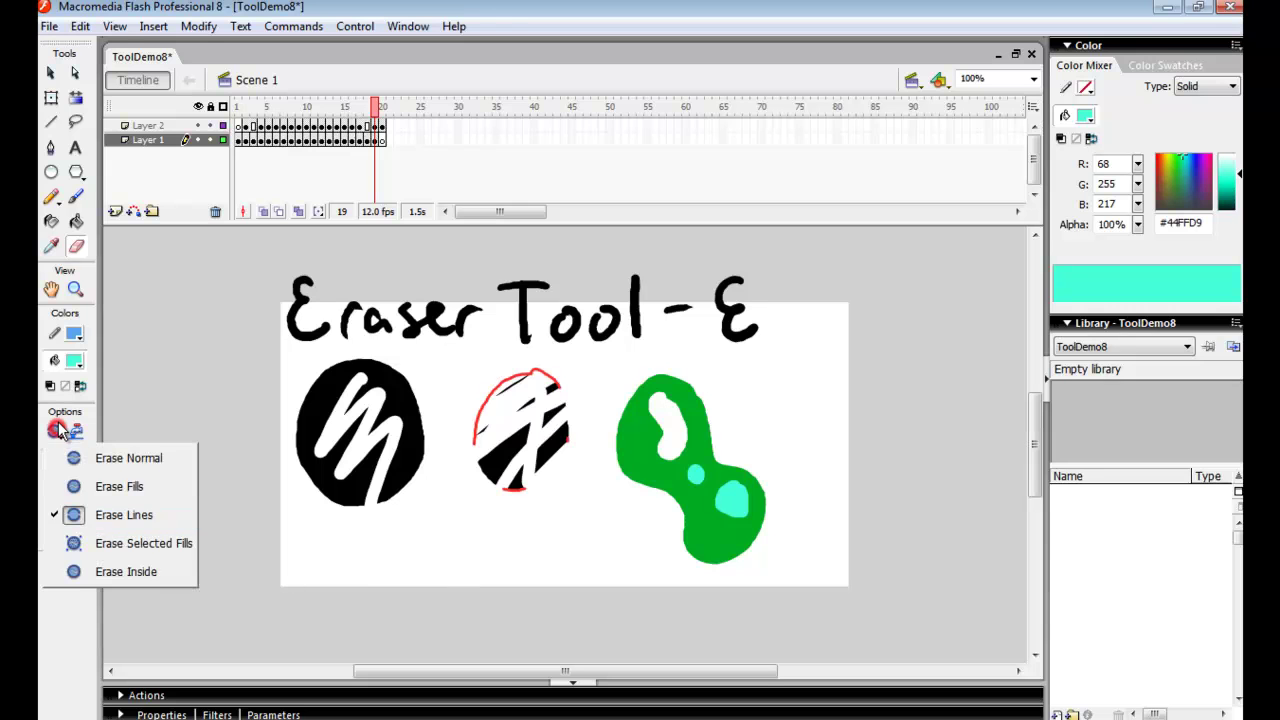
click(185, 546)
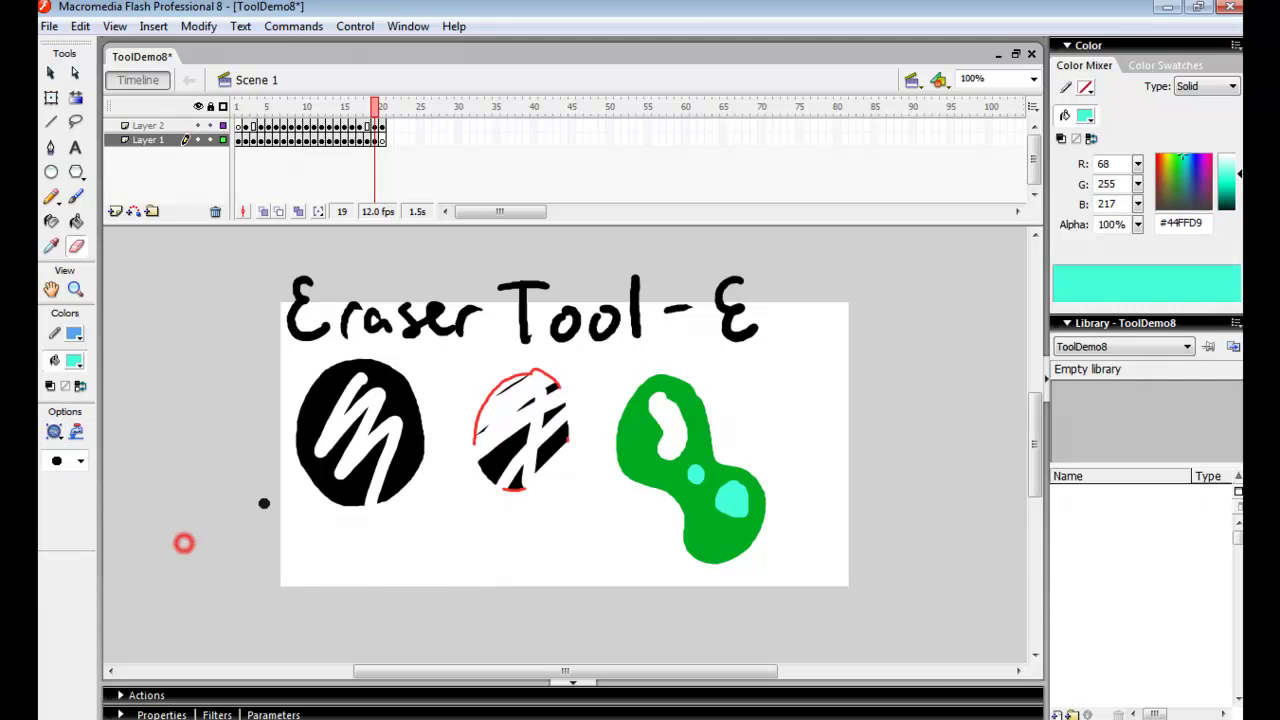
ctrl+click(416, 468)
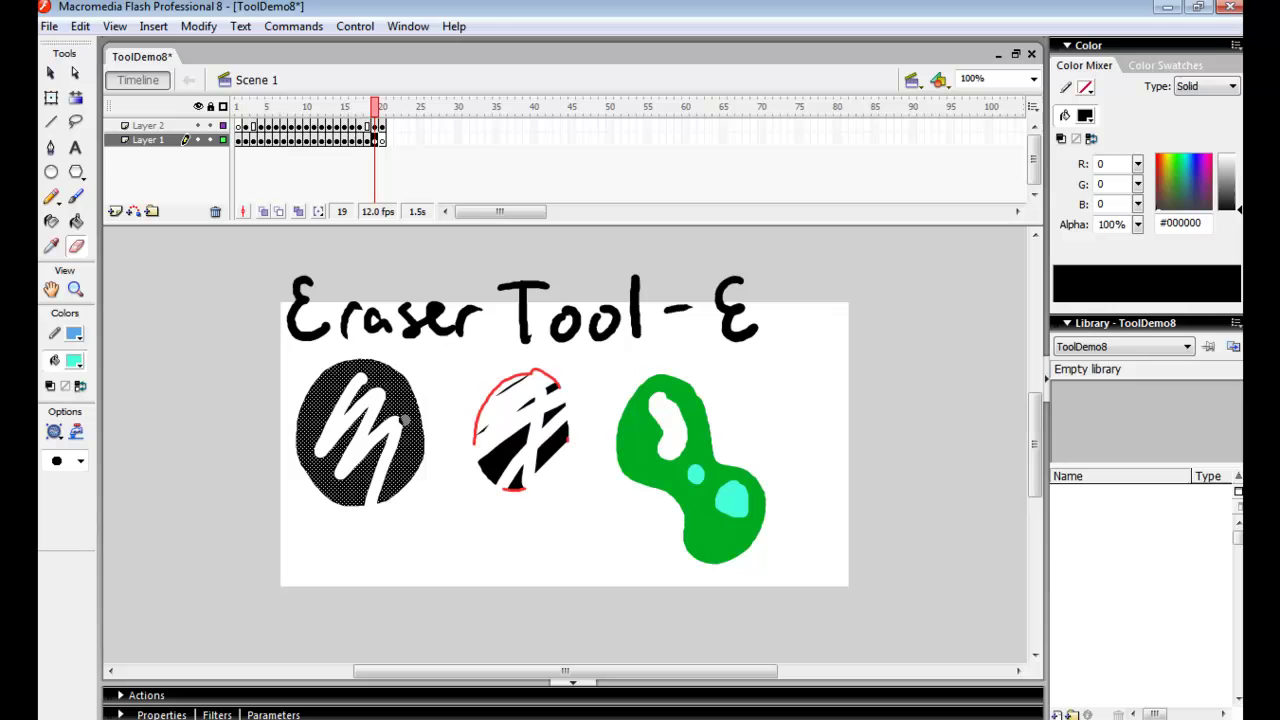
mouse_move(406, 464)
mouse_down()
mouse_move(397, 367)
mouse_move(336, 427)
mouse_move(340, 510)
mouse_up()
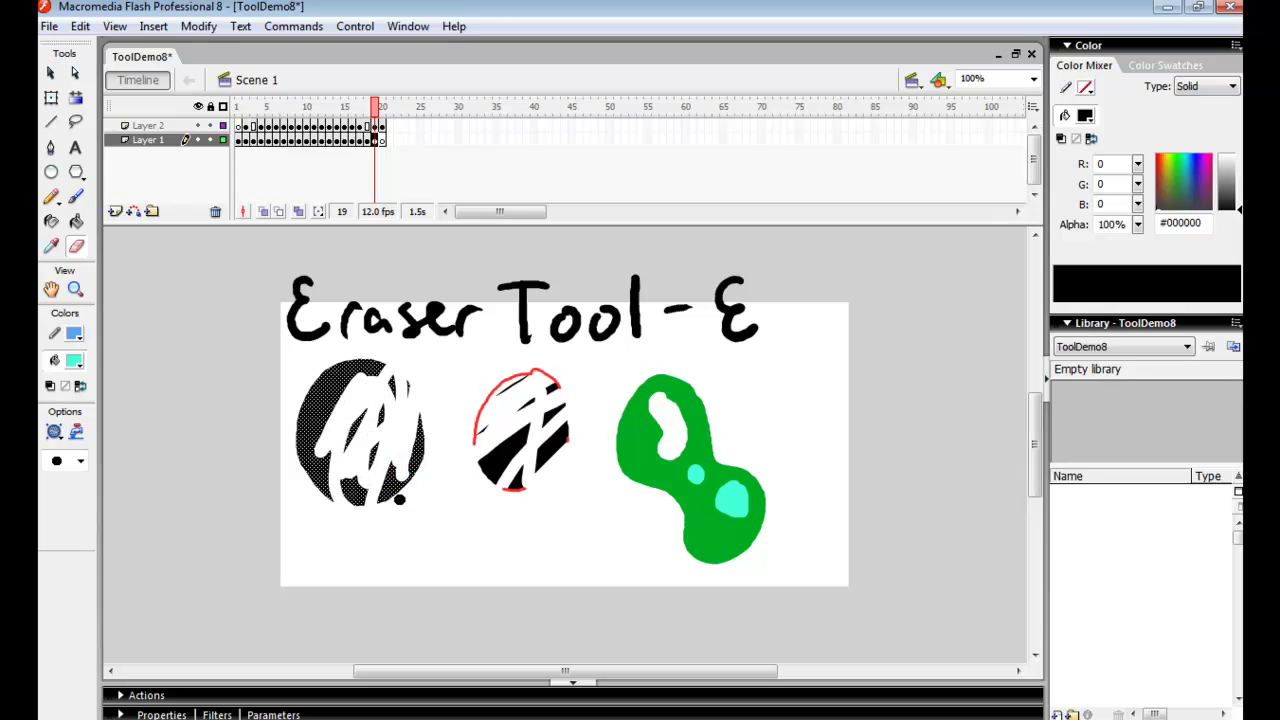
mouse_move(404, 557)
mouse_down()
mouse_move(543, 354)
mouse_move(741, 363)
mouse_move(954, 475)
mouse_move(536, 584)
mouse_move(462, 470)
mouse_move(861, 349)
mouse_move(533, 684)
mouse_up()
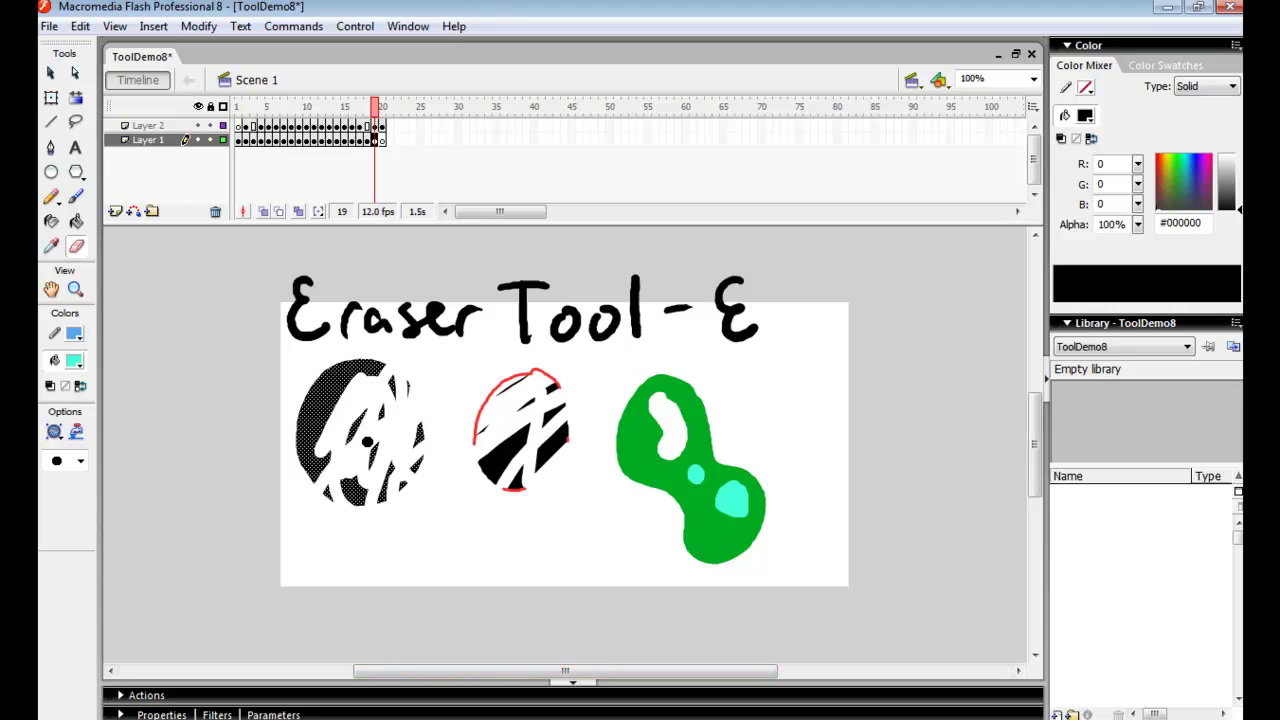
Erase inside the green blob in Erase Inside mode, choose the smallest eraser size, and go to frame 20.
click(54, 431)
click(162, 571)
mouse_move(669, 475)
mouse_down()
mouse_move(645, 445)
mouse_move(660, 432)
mouse_move(734, 507)
mouse_move(763, 569)
mouse_up()
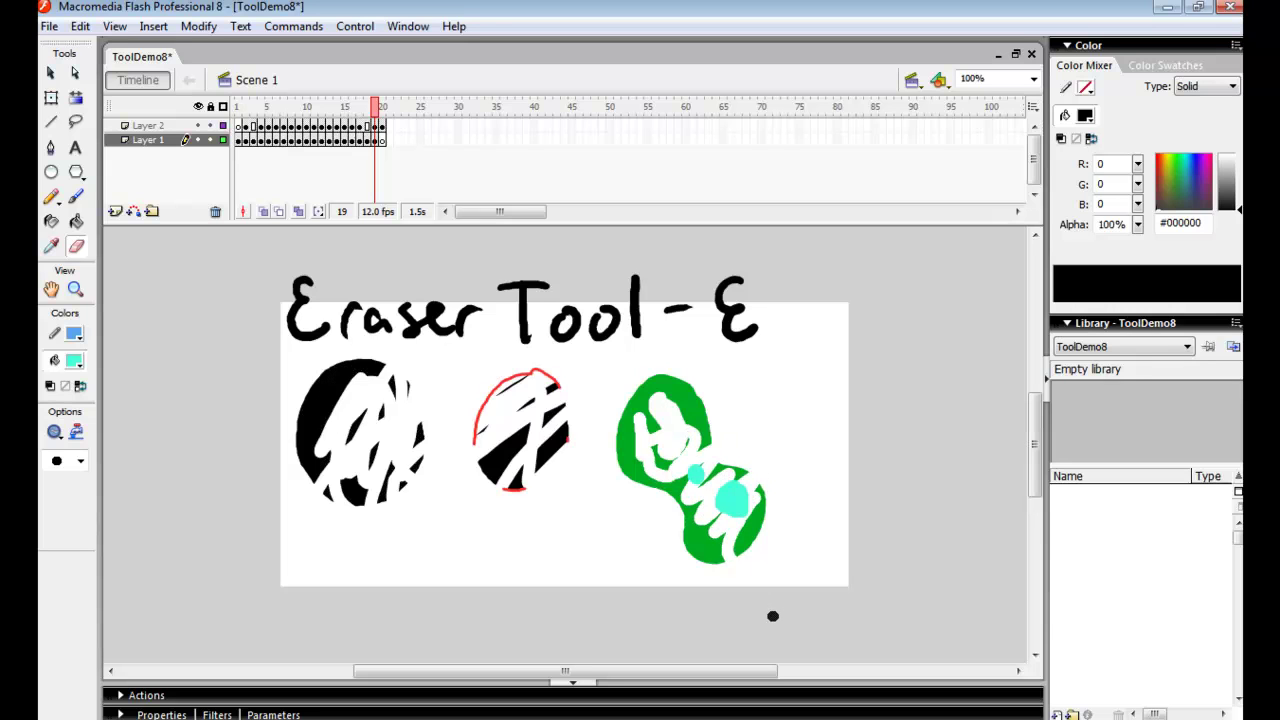
click(80, 461)
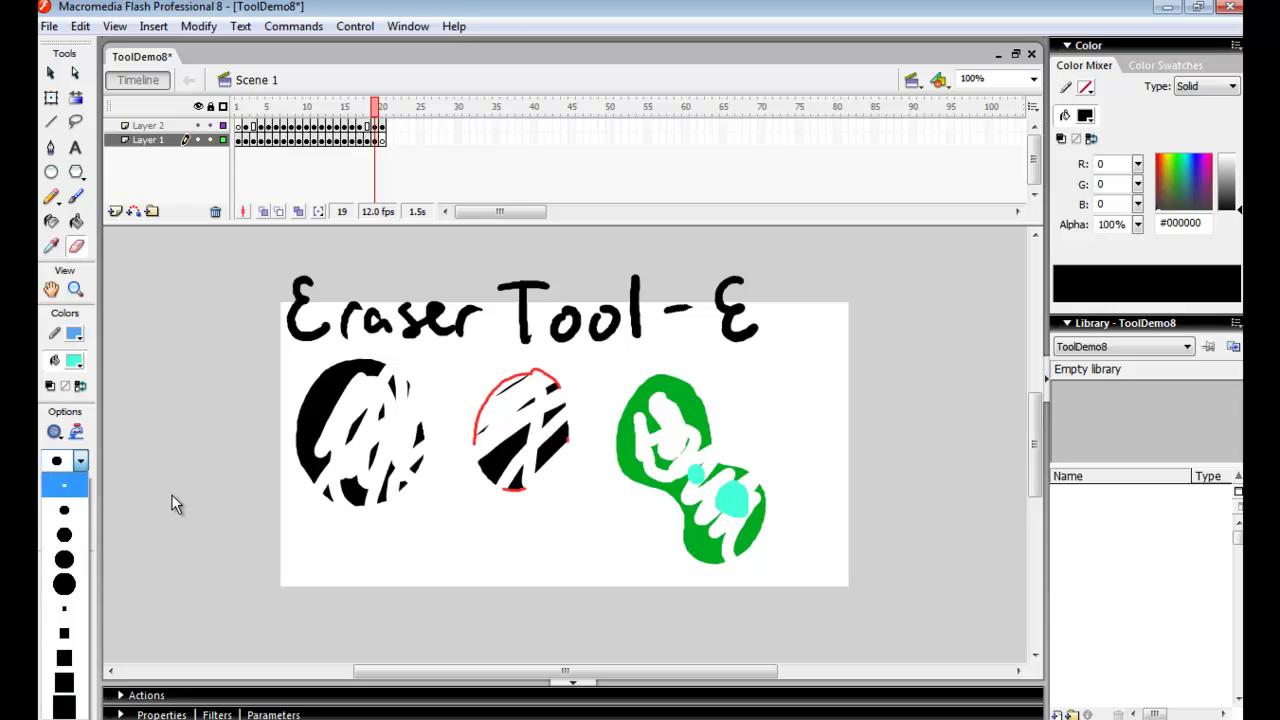
click(72, 487)
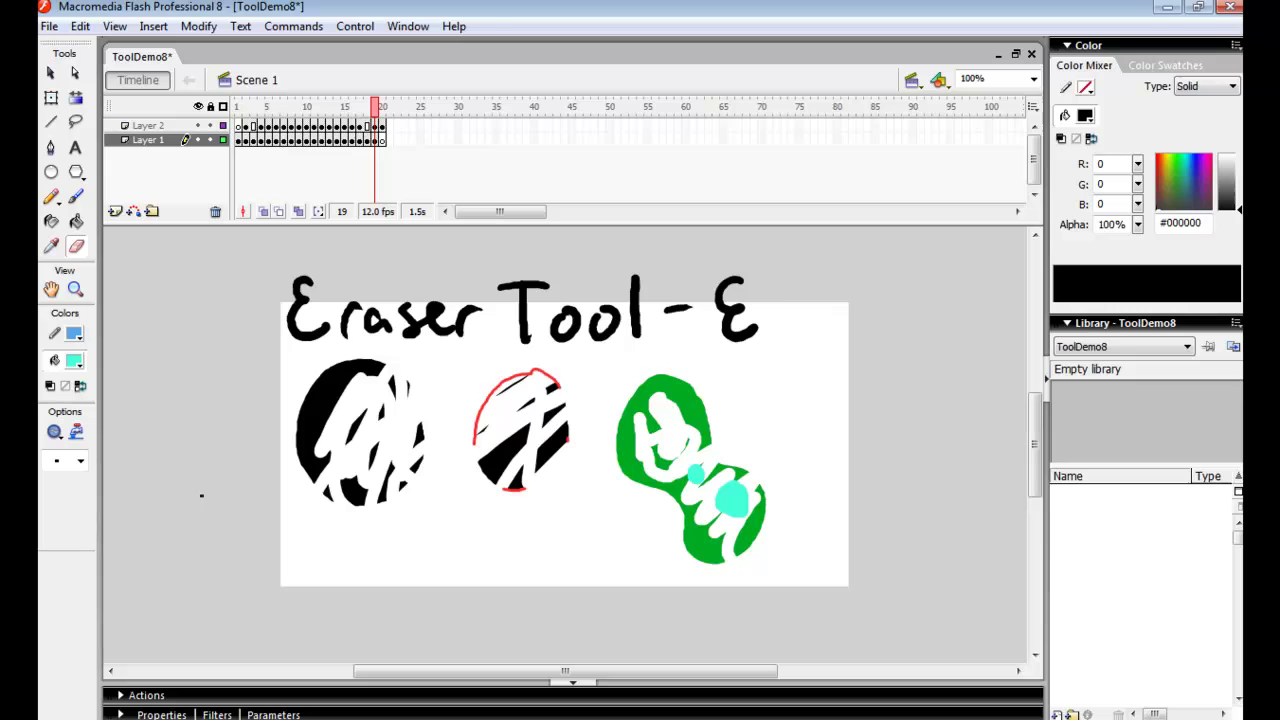
key(period)
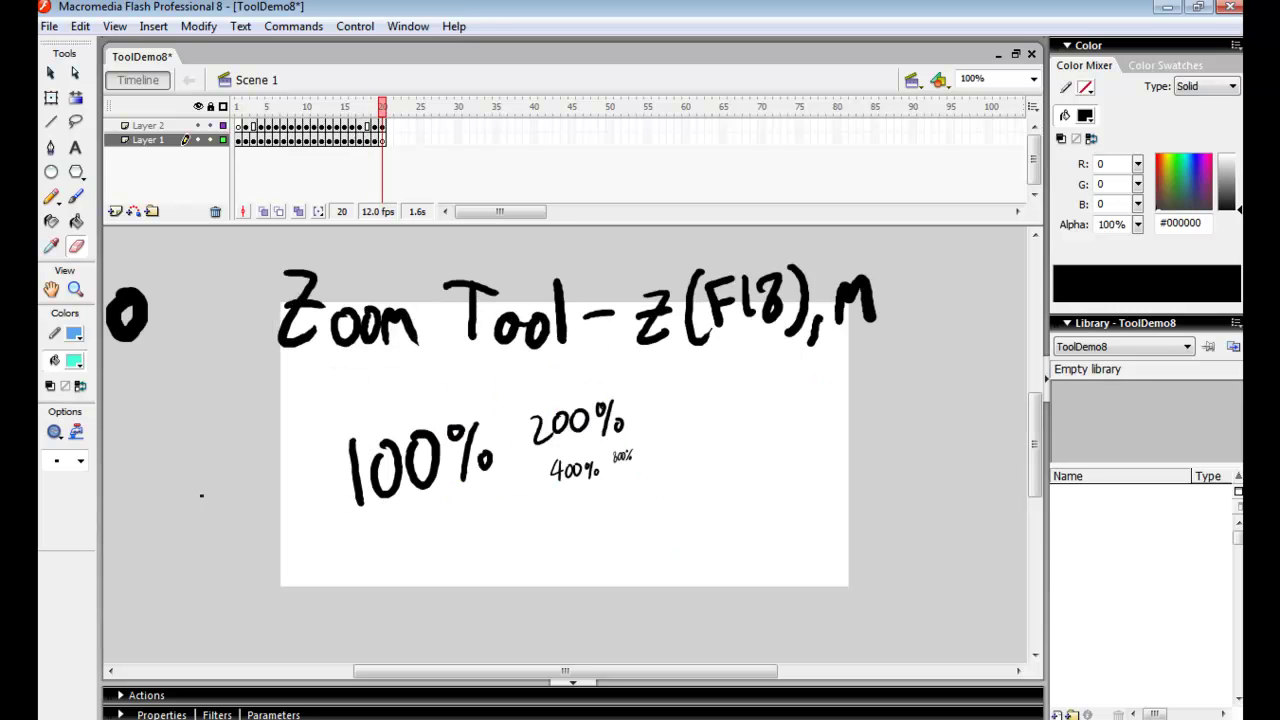
click(74, 291)
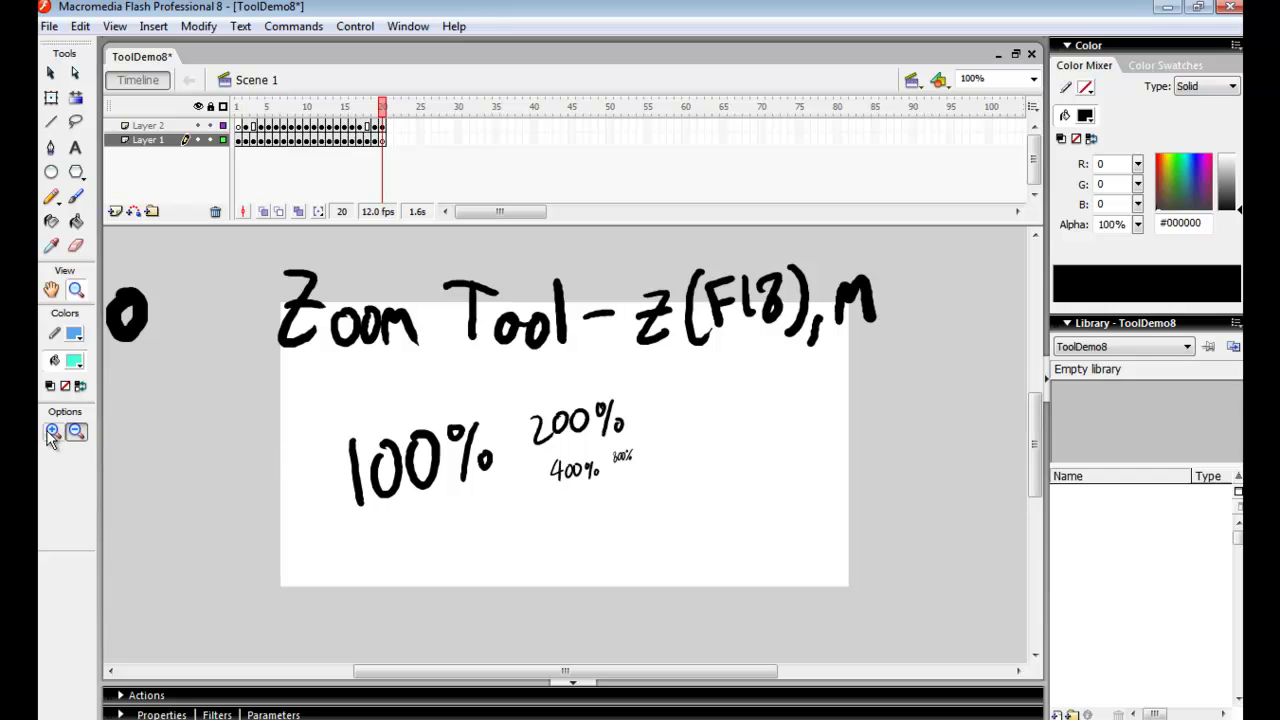
click(607, 425)
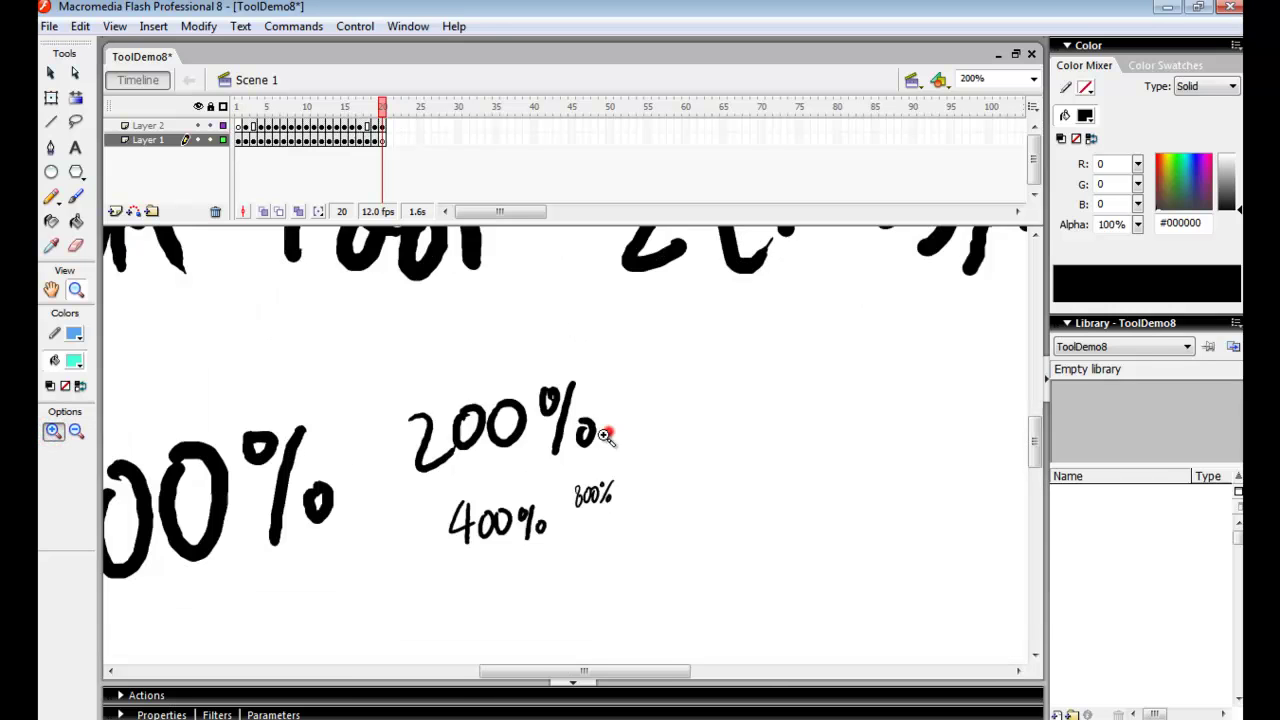
click(609, 433)
click(614, 440)
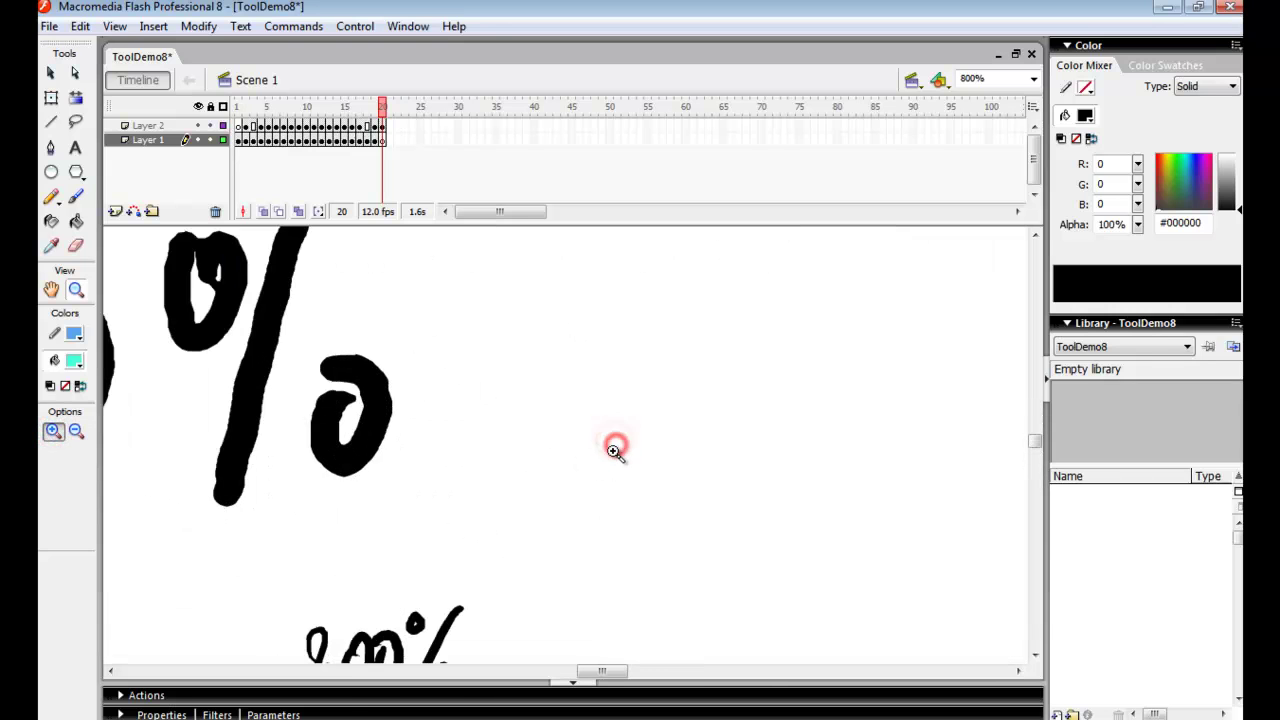
click(63, 413)
click(76, 430)
click(436, 480)
click(440, 484)
click(443, 488)
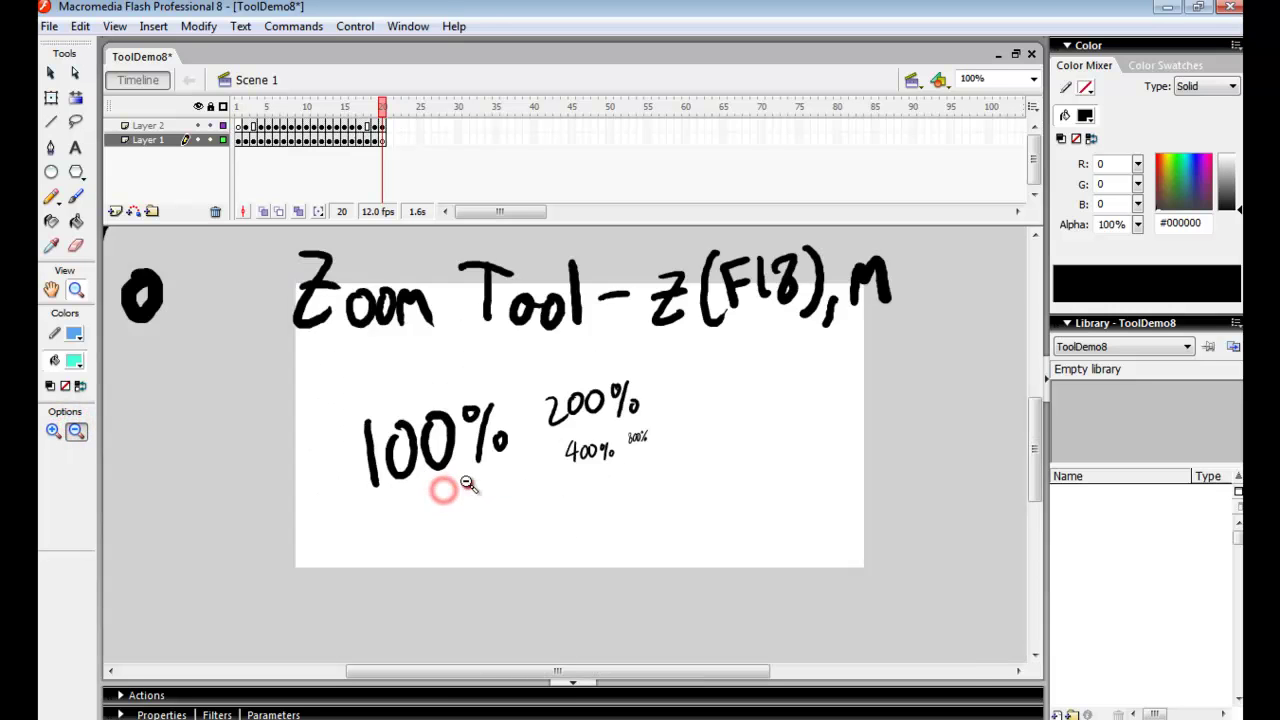
click(470, 483)
click(985, 78)
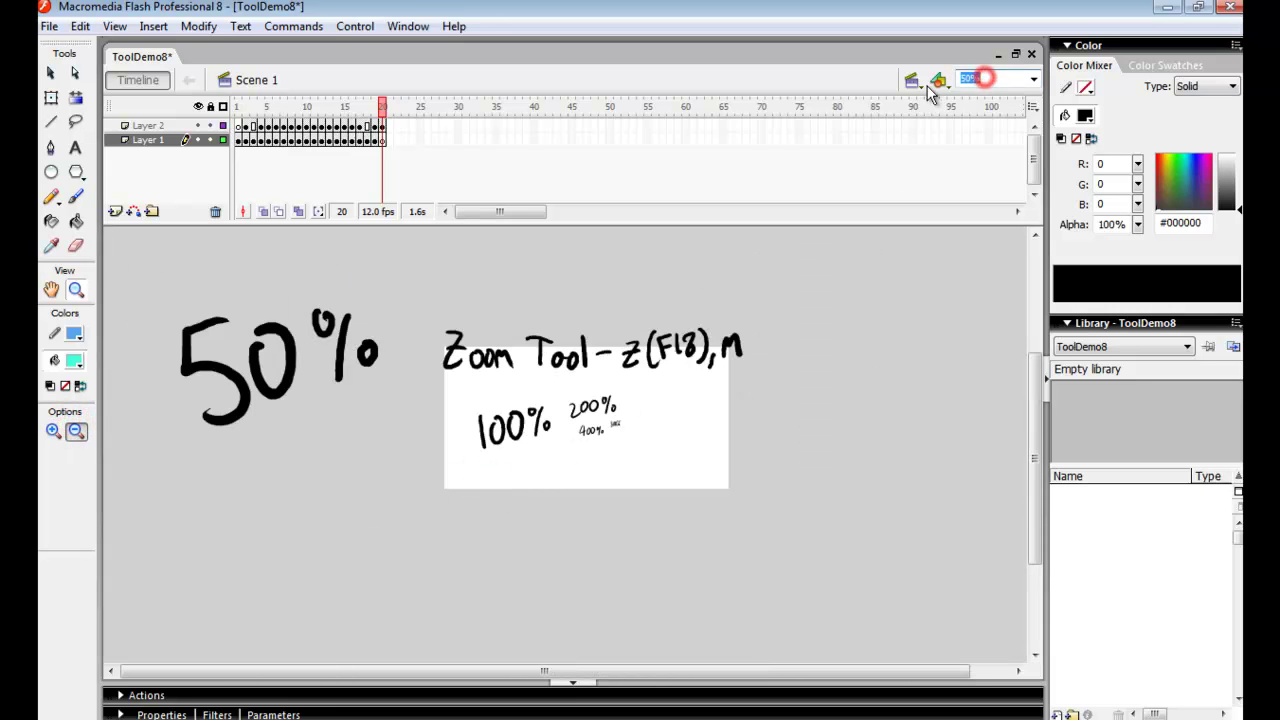
text(100)
key(Return)
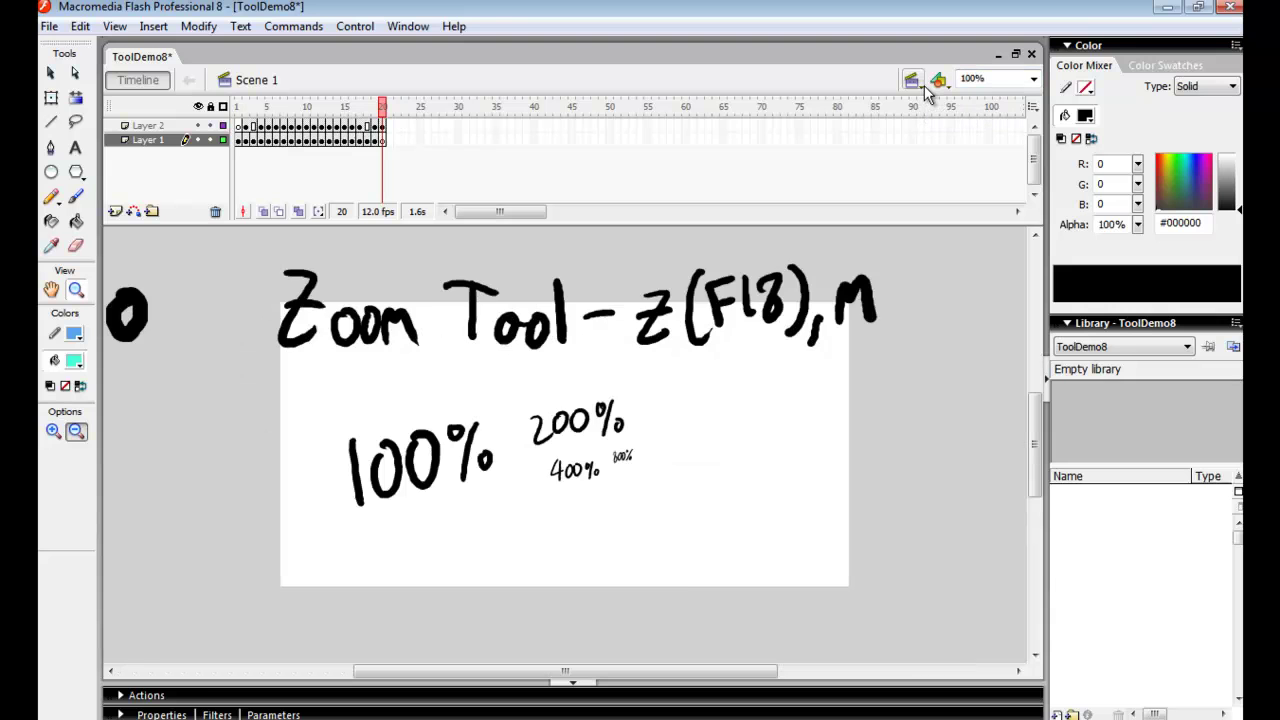
click(51, 289)
drag(583, 423, 557, 439)
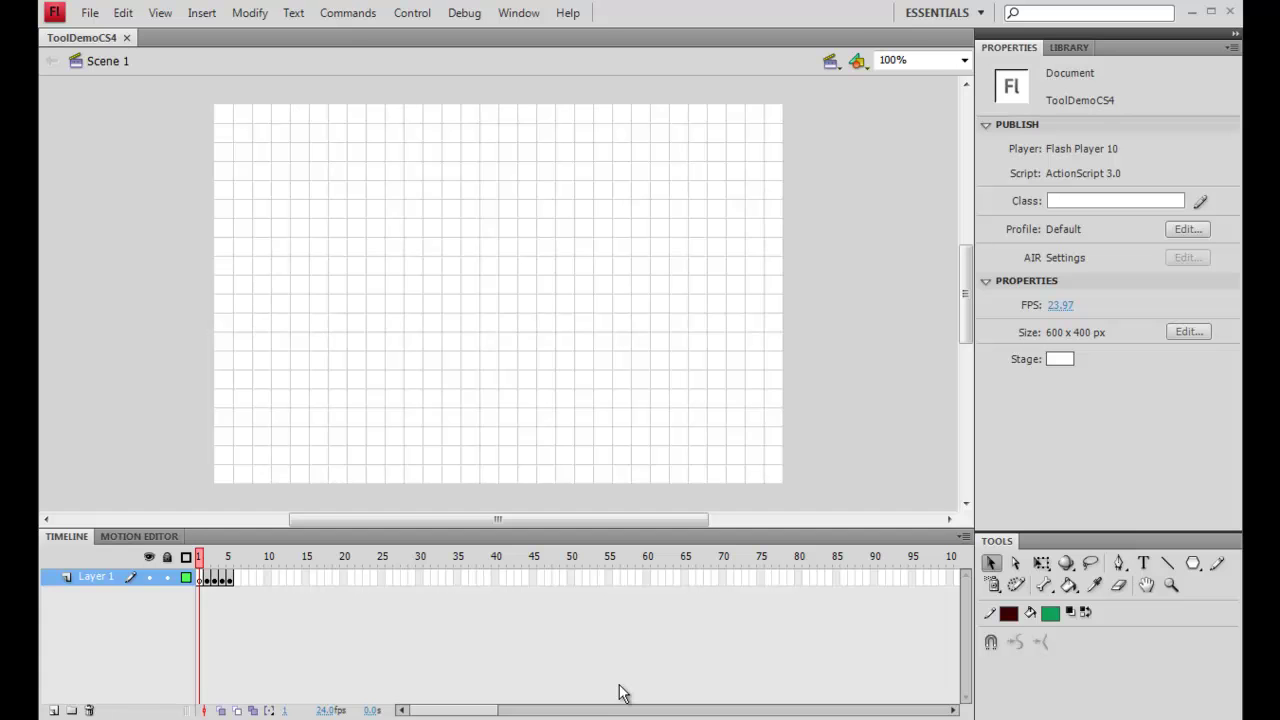
Browse the Free Transform and Paint Bucket tool variants, then step to frame 2, Primitive Rectangle & Oval.
click(1041, 563)
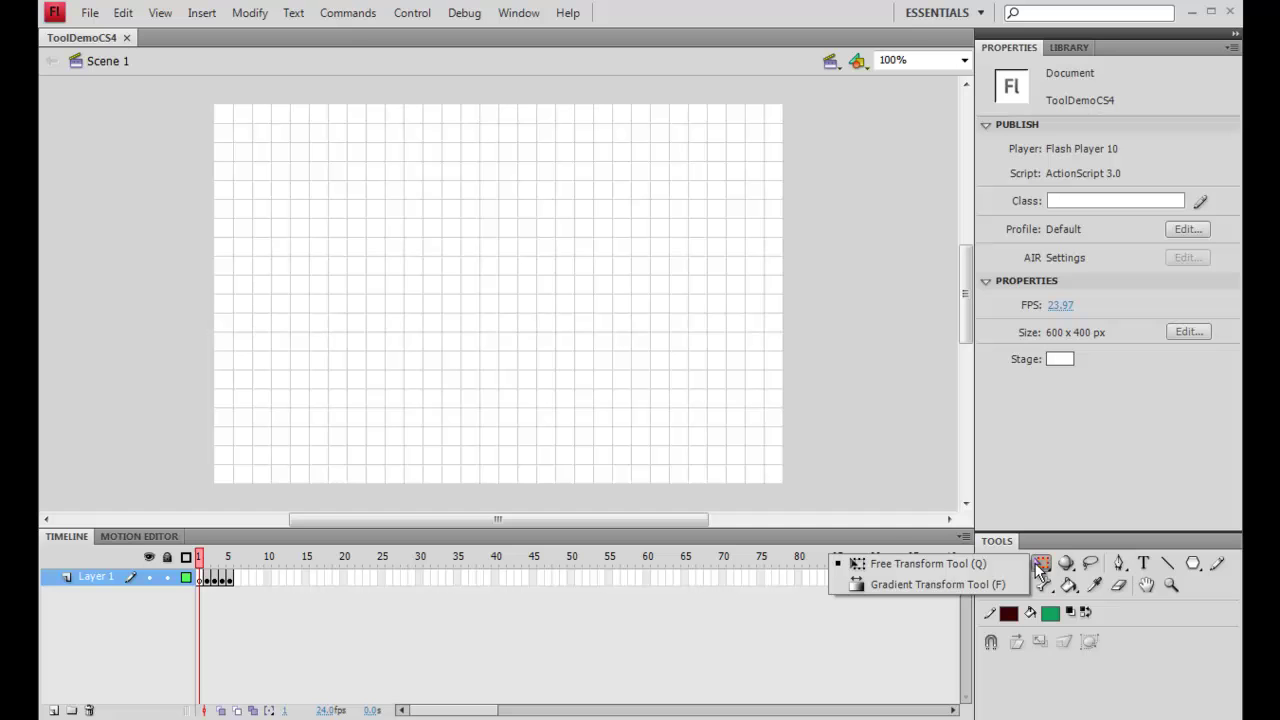
click(1041, 563)
click(1070, 586)
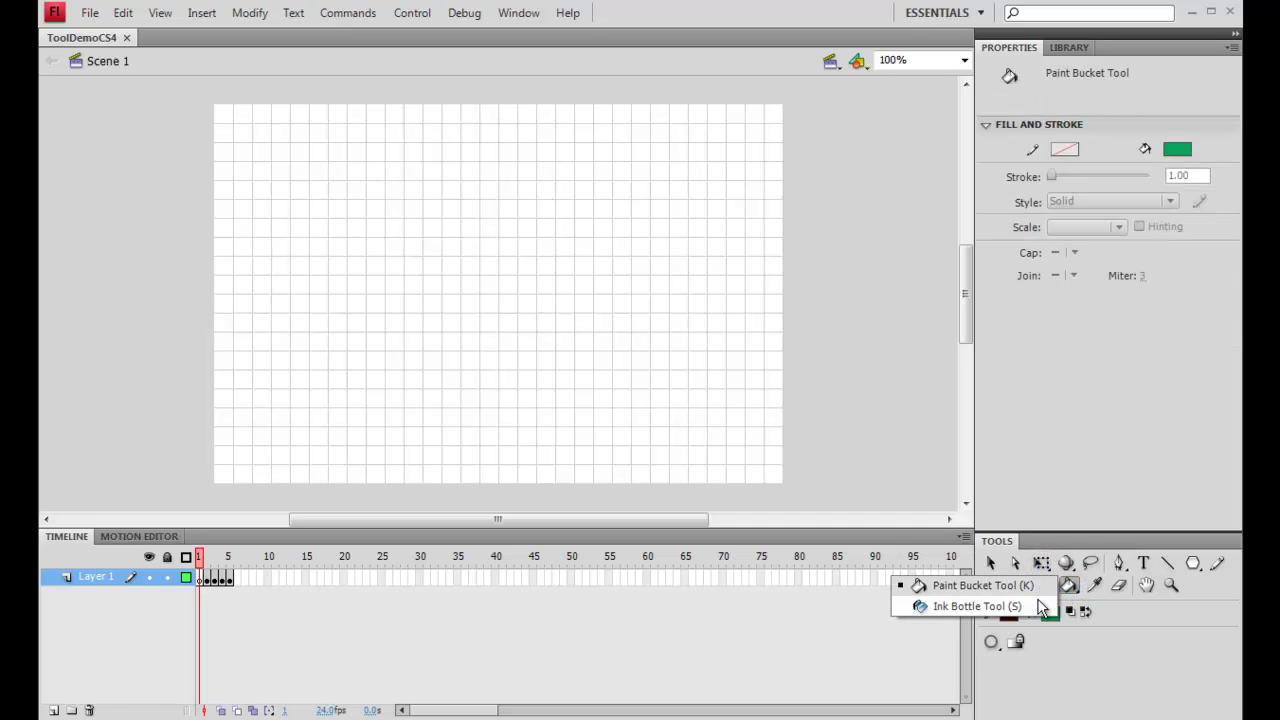
click(1166, 624)
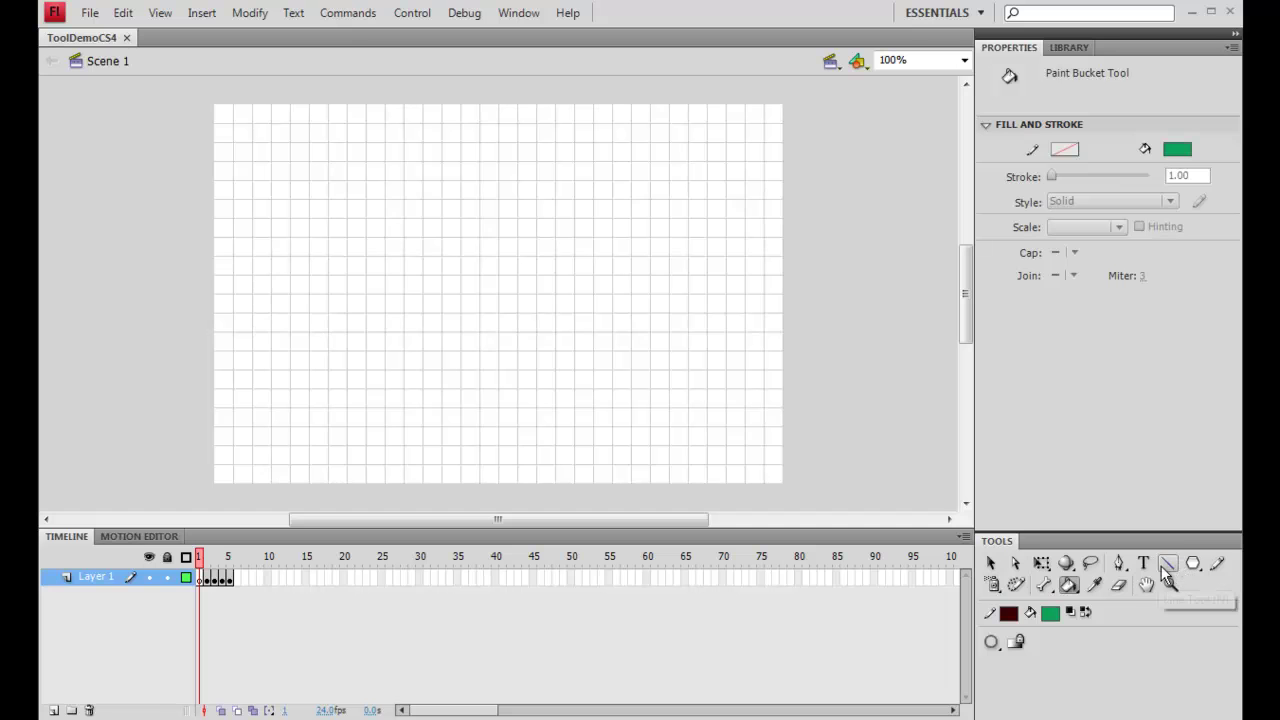
key(.)
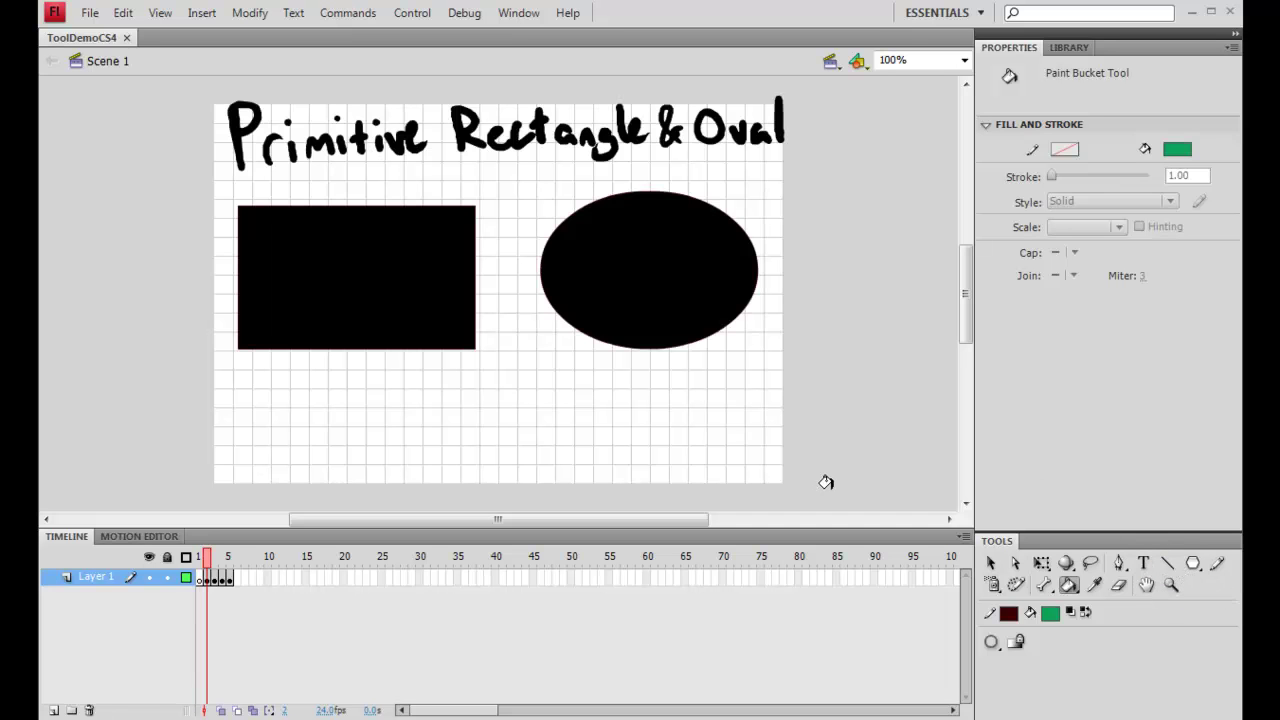
Round all four corners of the black rectangle primitive by dragging its corner handle.
key(v)
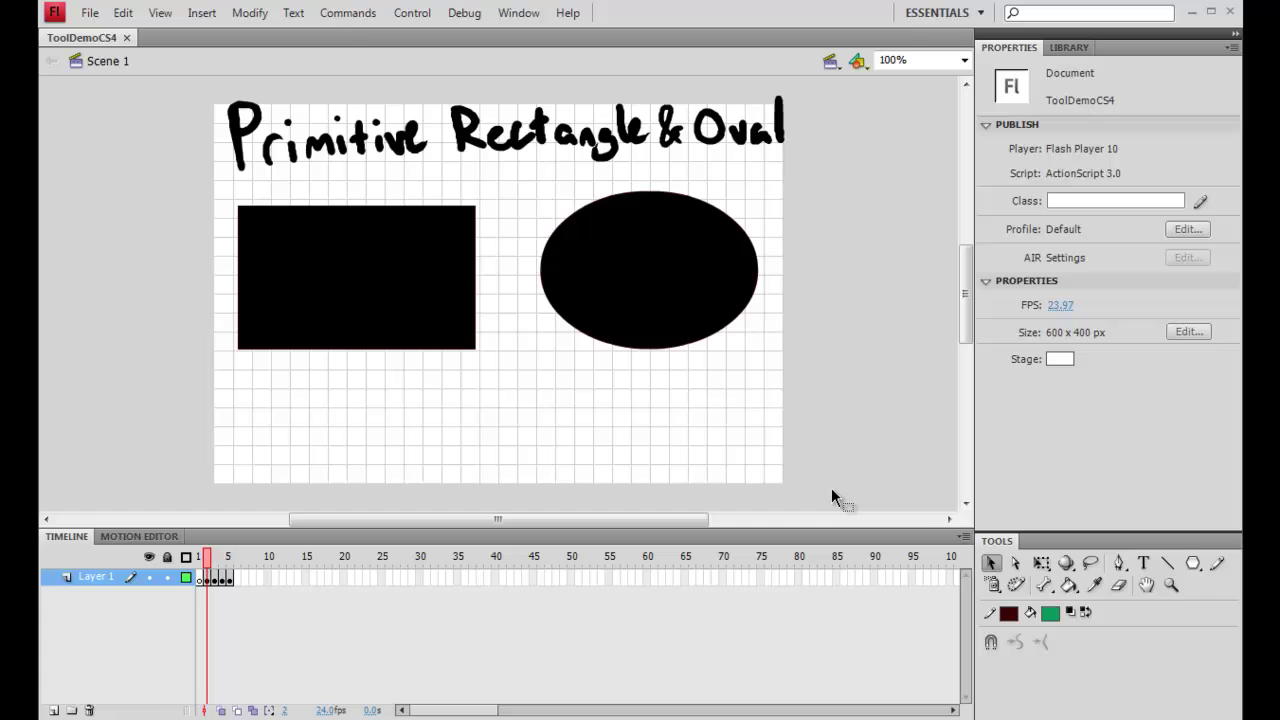
click(1193, 563)
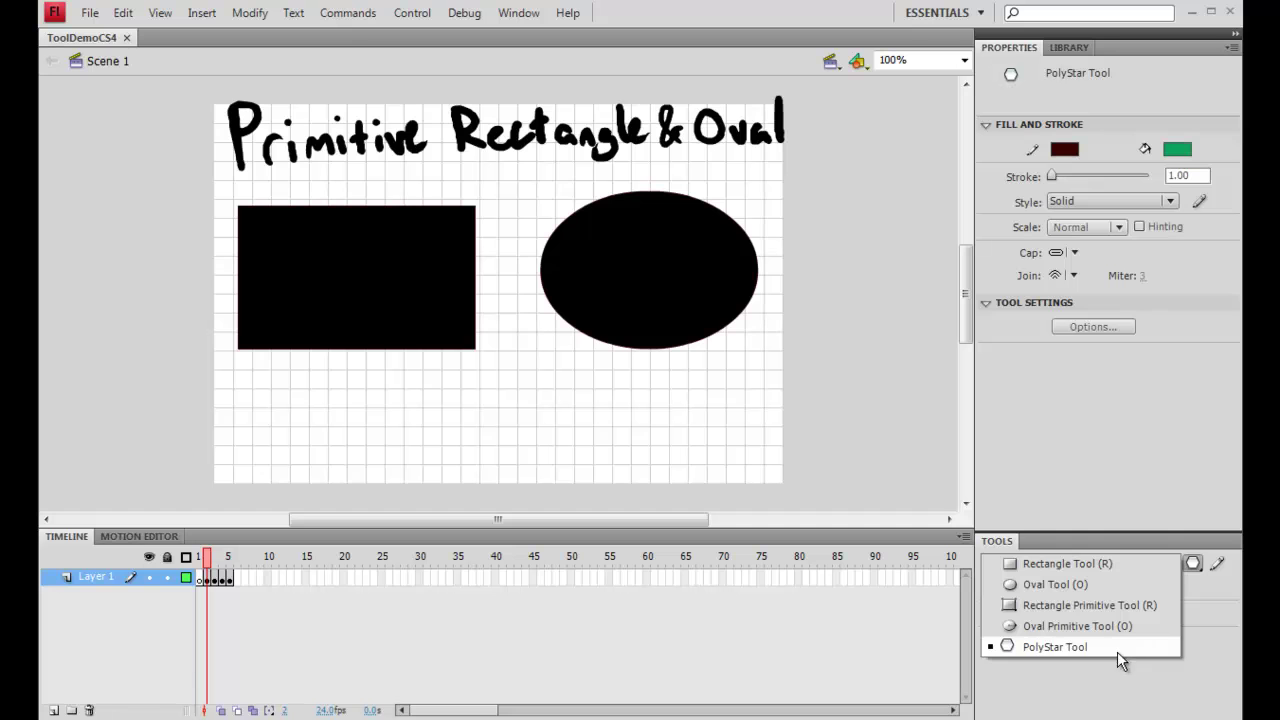
click(1082, 585)
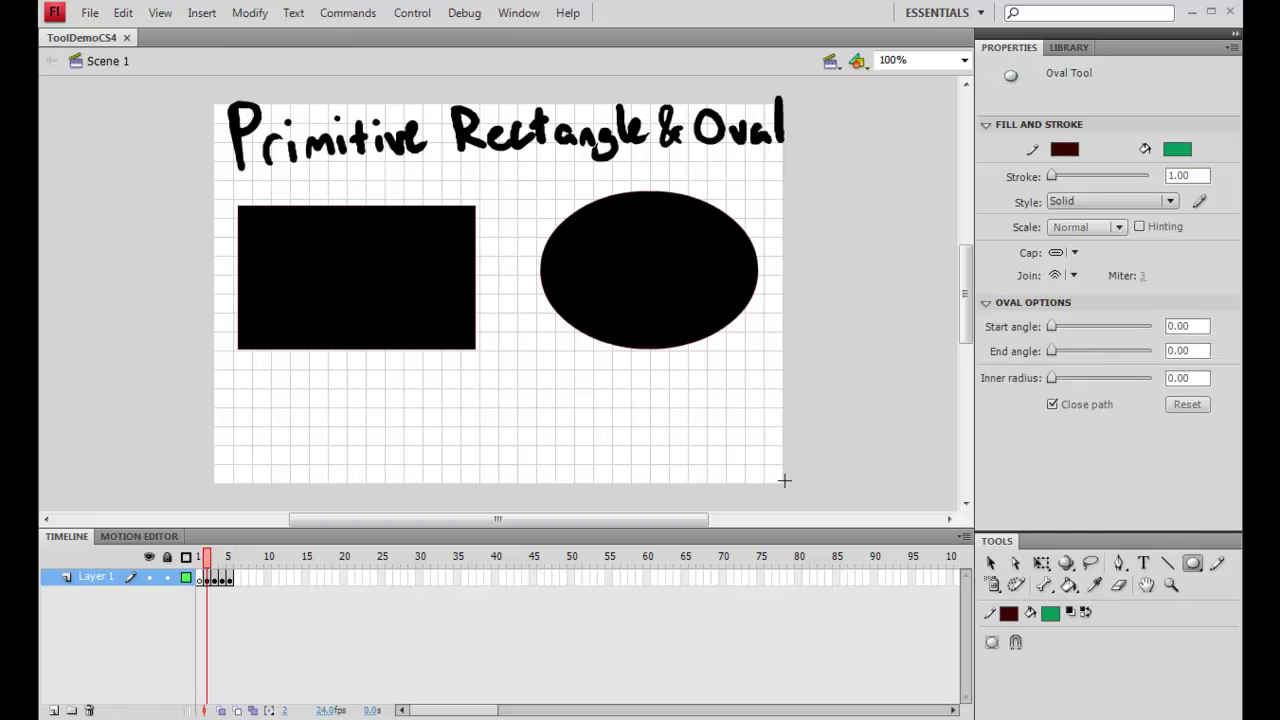
key(v)
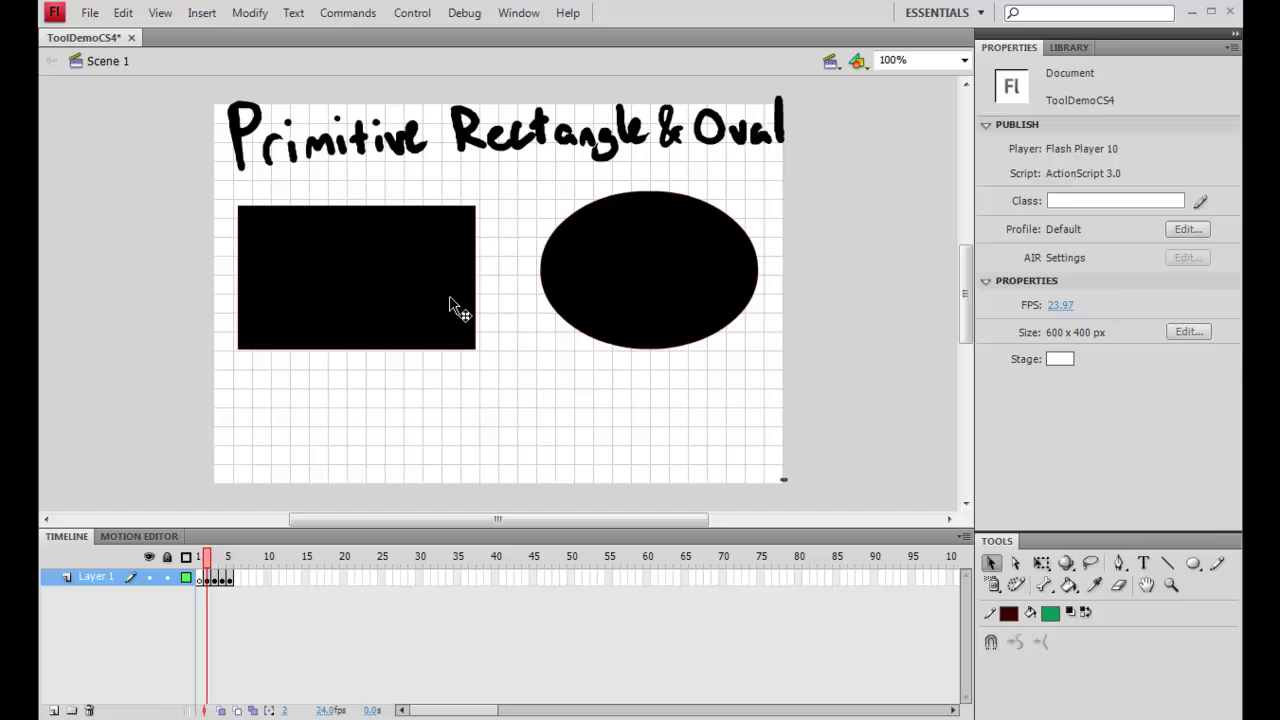
click(449, 295)
drag(478, 352, 480, 310)
Cut the oval primitive into a small wedge with a centre hole, then go to frame 3.
click(702, 272)
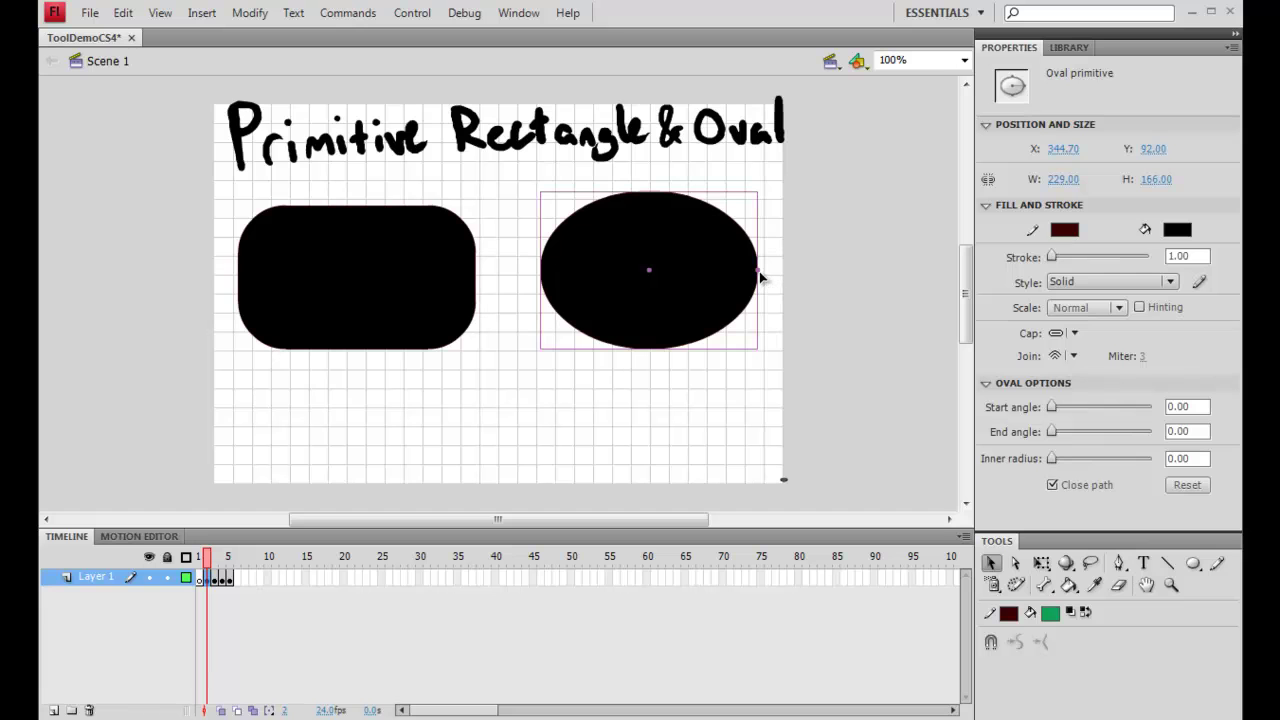
drag(759, 269, 727, 335)
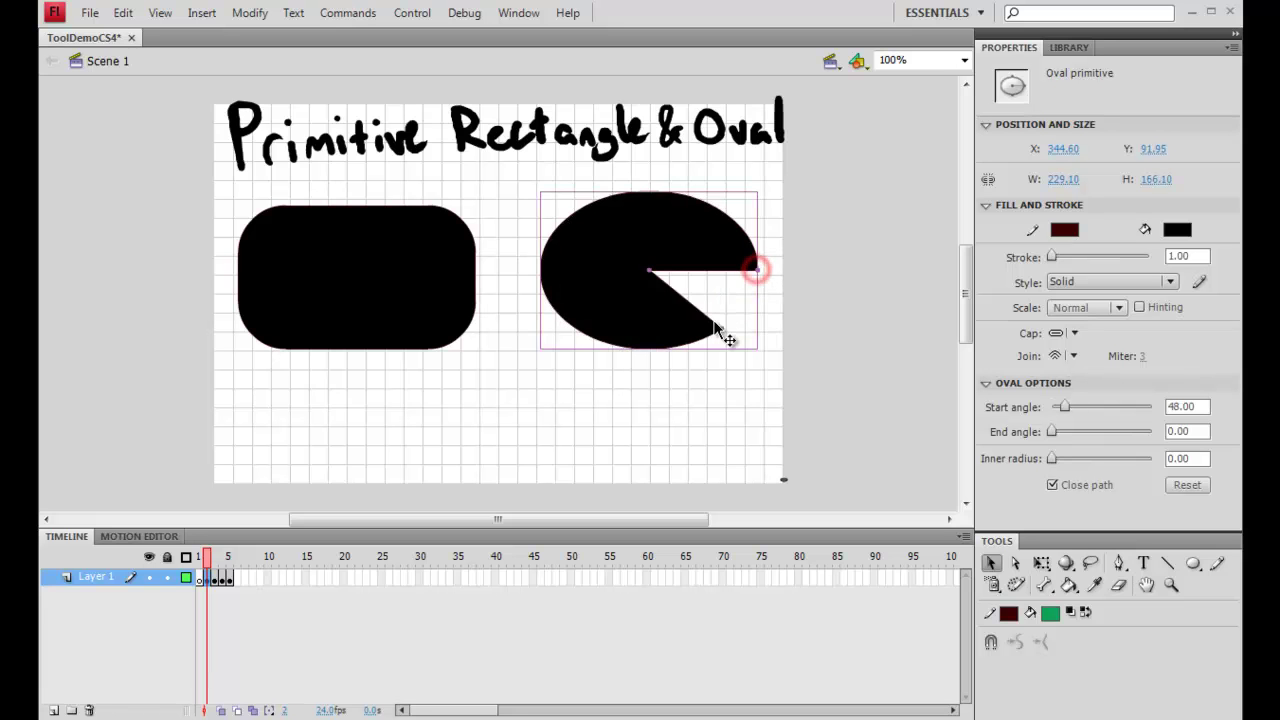
drag(645, 289, 604, 380)
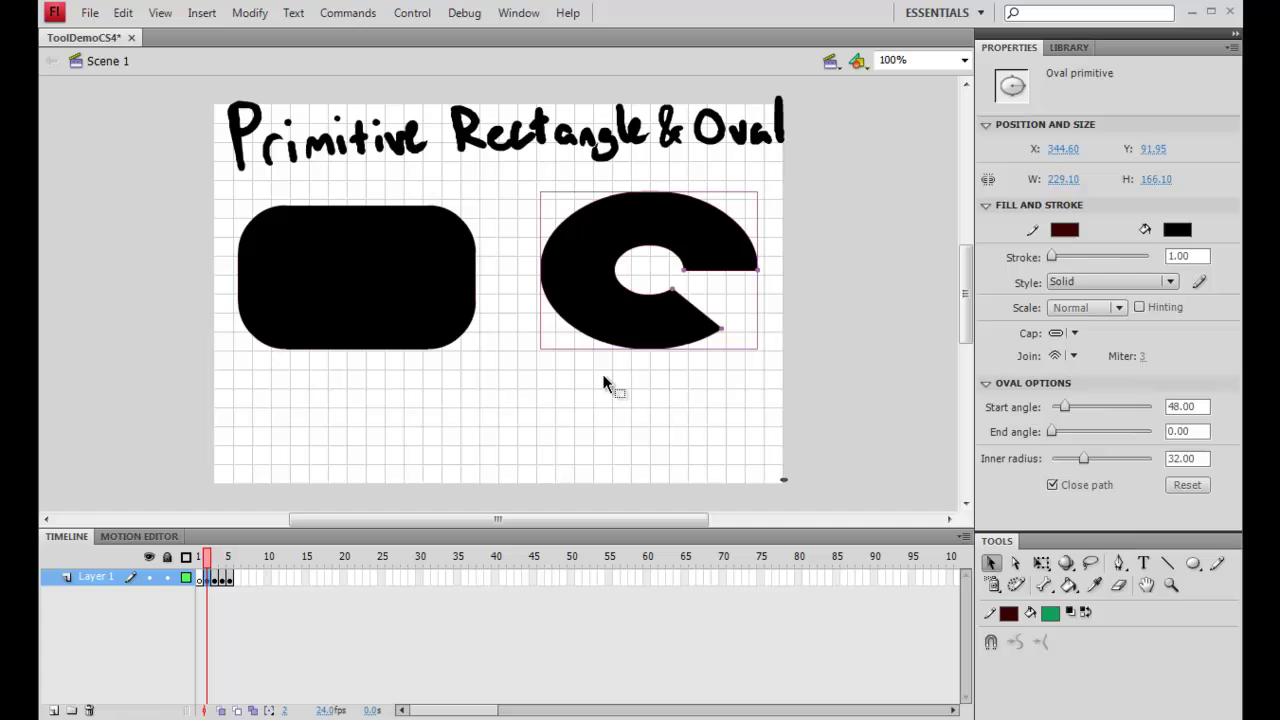
mouse_move(724, 331)
mouse_down()
mouse_move(699, 350)
mouse_move(720, 331)
mouse_move(706, 328)
mouse_up()
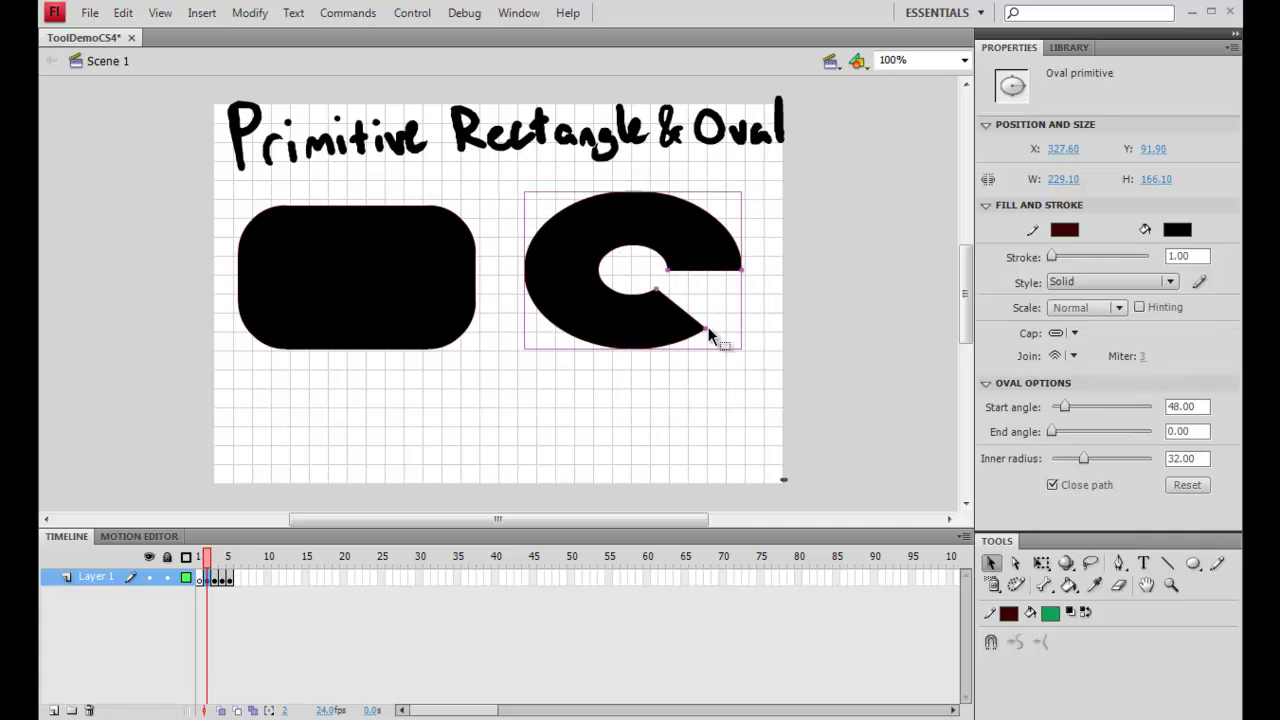
drag(716, 252, 719, 311)
click(715, 337)
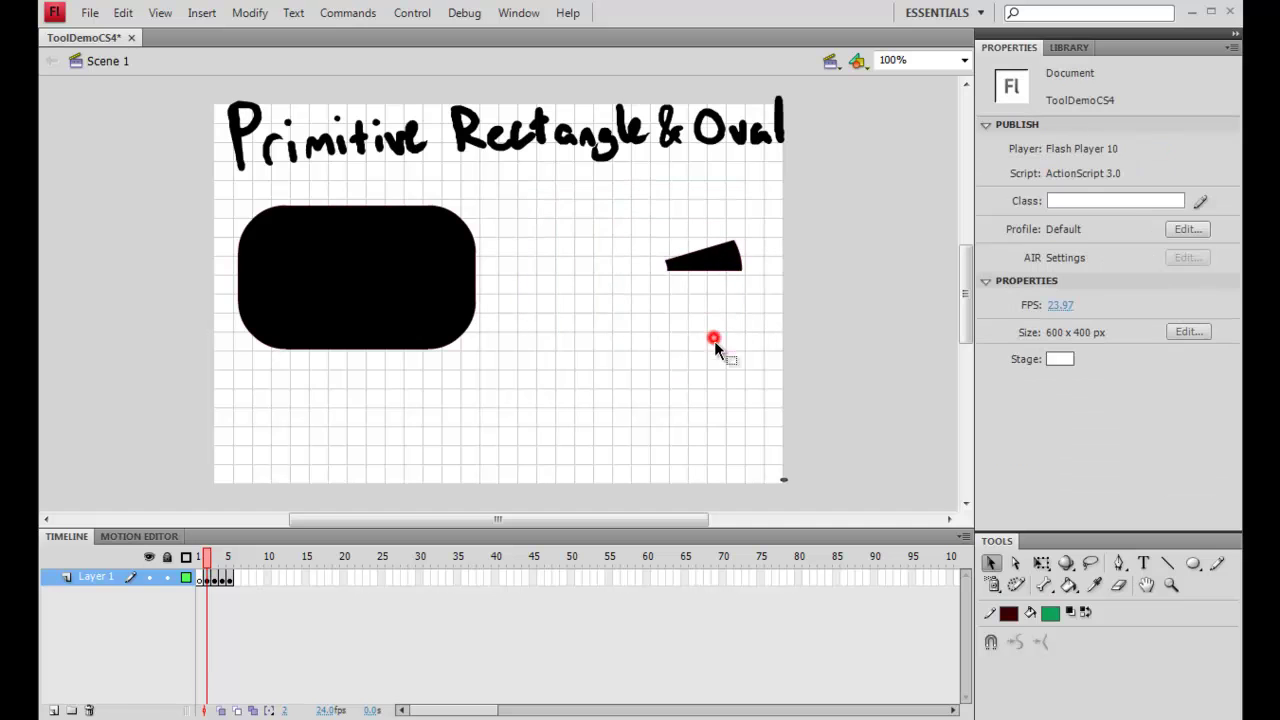
key(.)
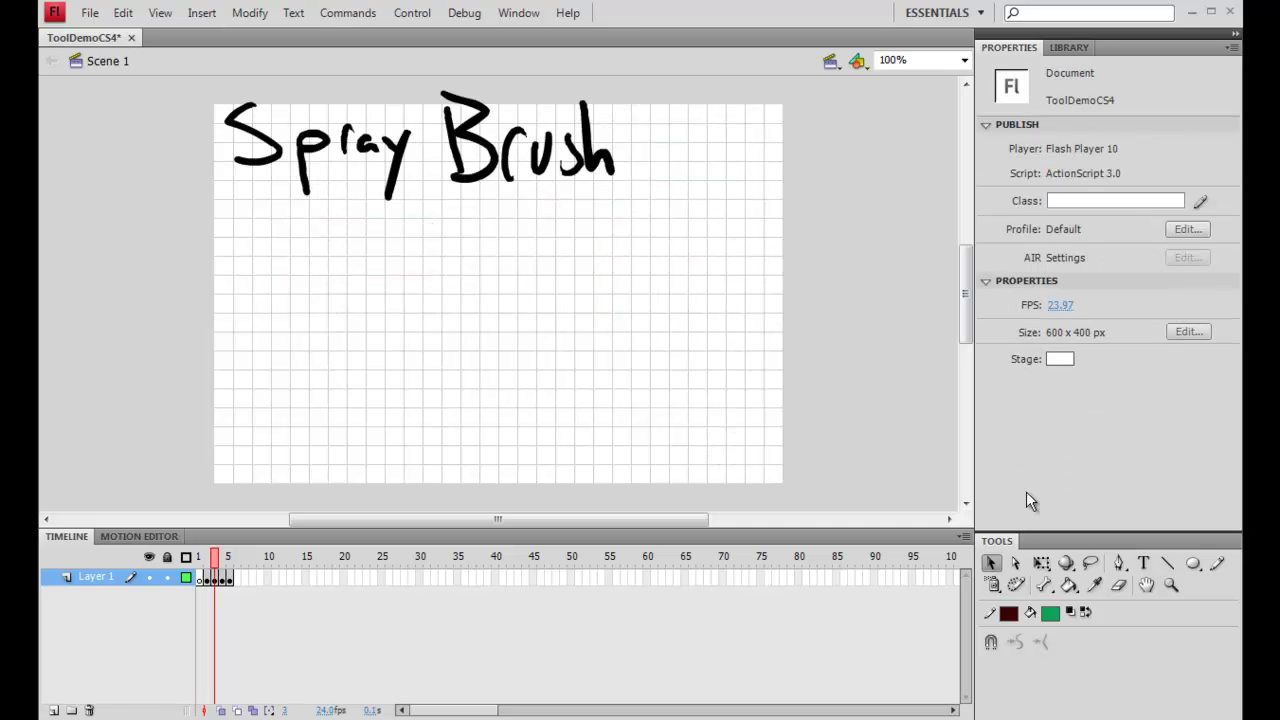
Select the Spray Brush Tool and spray dots across the middle of the stage.
click(993, 585)
click(1078, 586)
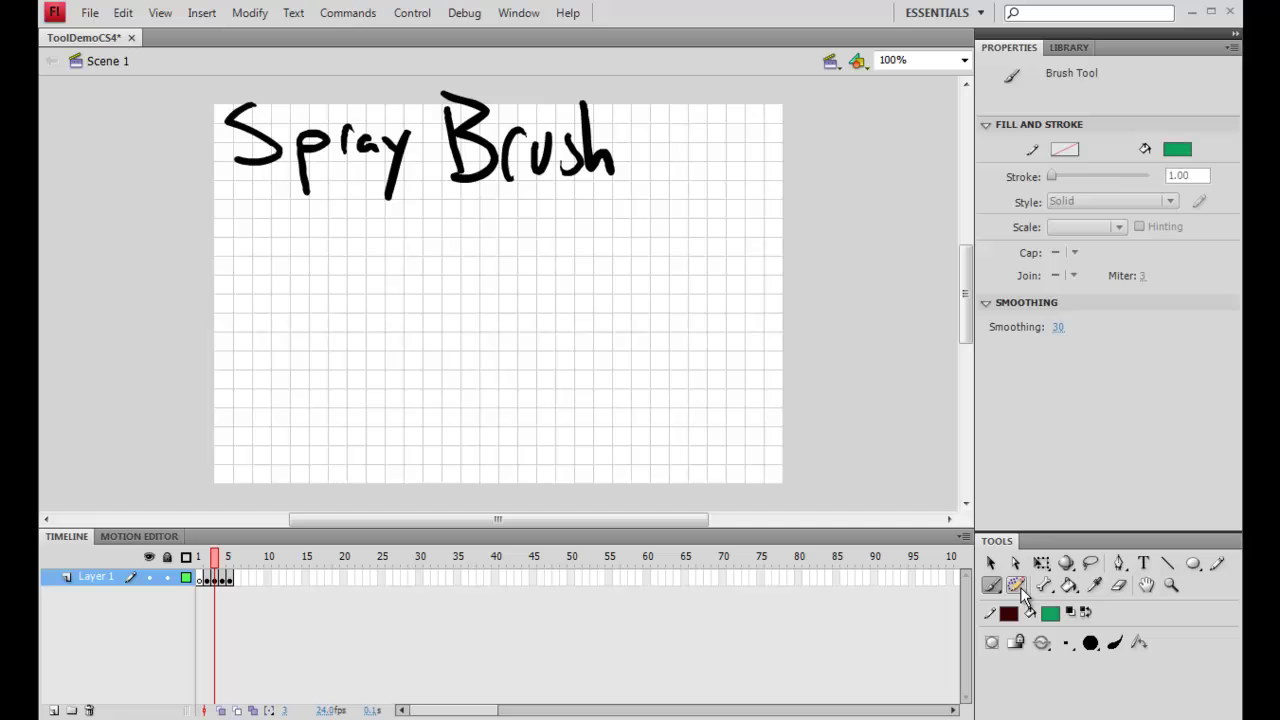
click(993, 585)
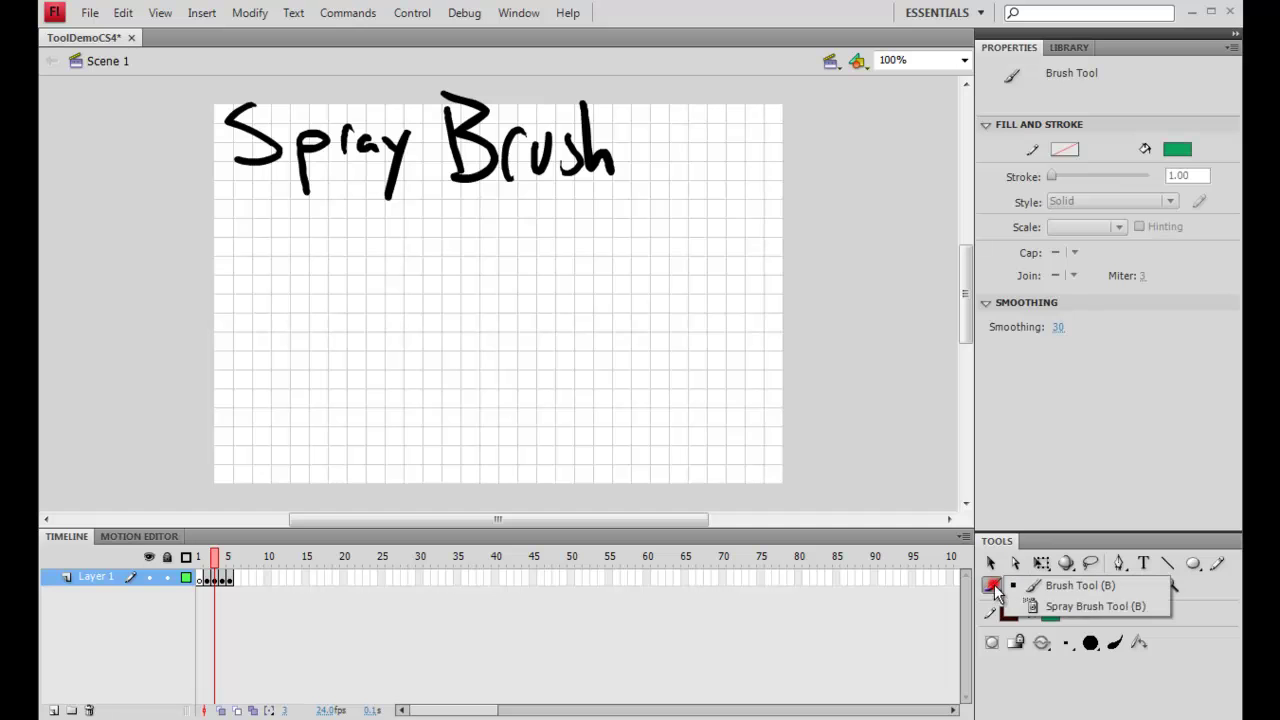
click(1066, 608)
mouse_move(366, 386)
mouse_down()
mouse_move(366, 266)
mouse_move(663, 234)
mouse_move(457, 360)
mouse_move(400, 427)
mouse_move(666, 223)
mouse_move(591, 386)
mouse_move(660, 300)
mouse_up()
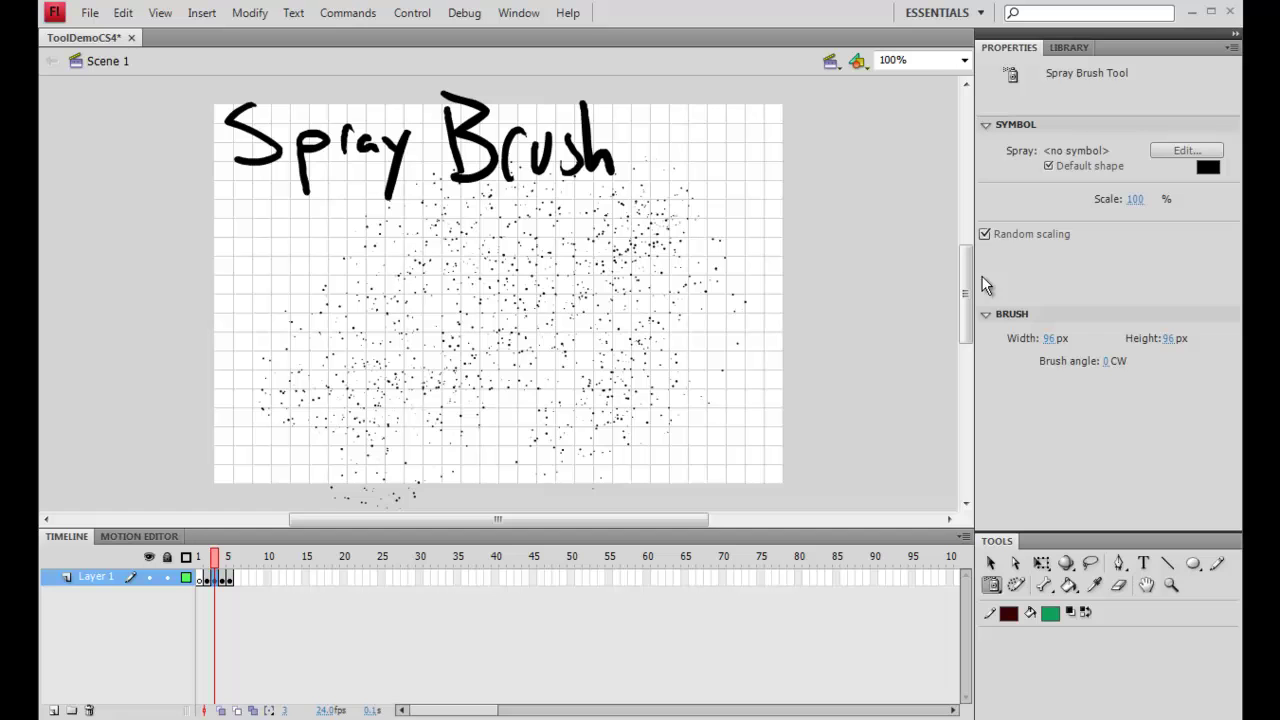
Uncheck Random scaling, spray dense dots on the right side, and go to frame 4.
click(984, 235)
mouse_move(662, 393)
mouse_down()
mouse_move(681, 199)
mouse_move(568, 398)
mouse_move(745, 243)
mouse_move(462, 460)
mouse_move(677, 299)
mouse_move(581, 396)
mouse_move(569, 445)
mouse_move(708, 321)
mouse_move(704, 412)
mouse_move(770, 422)
mouse_up()
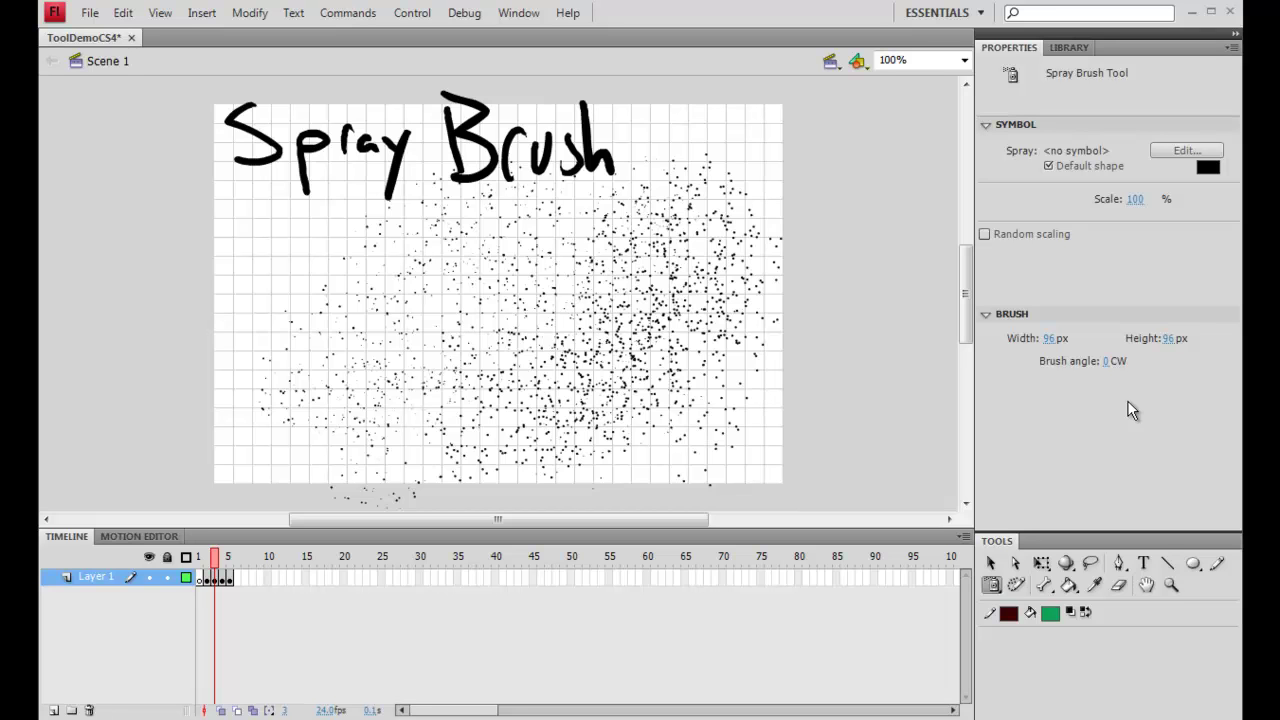
key(period)
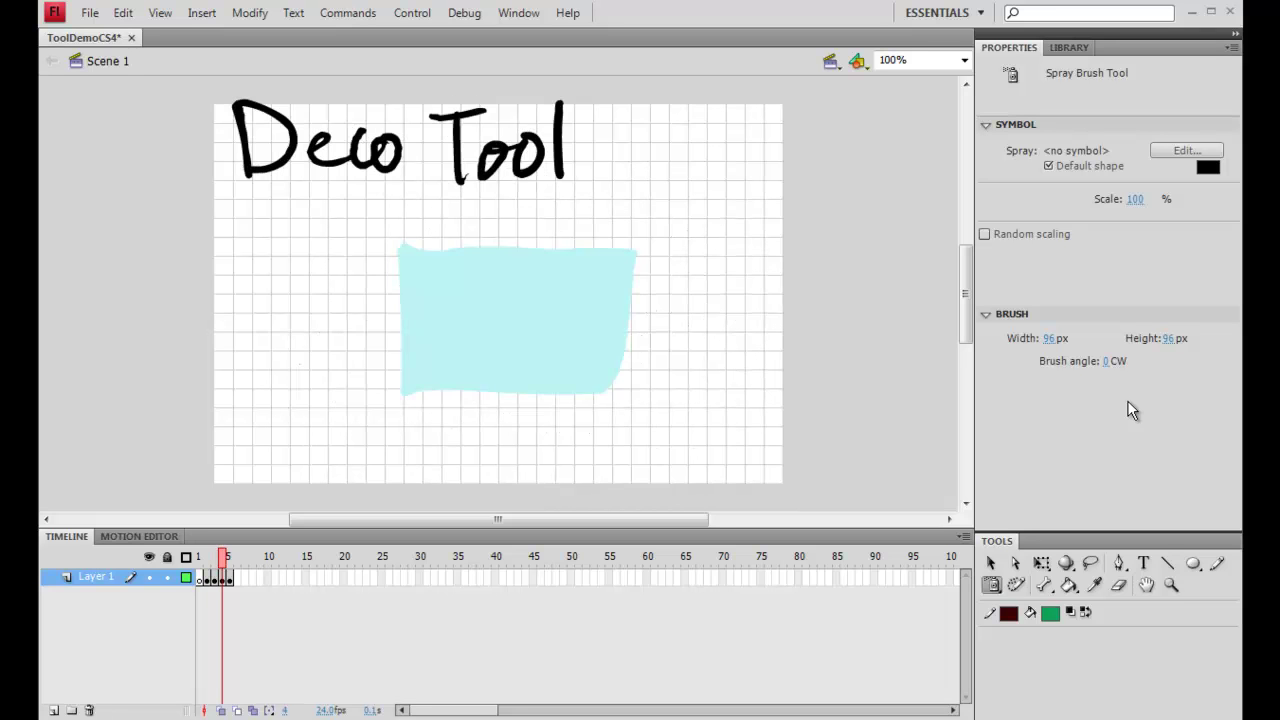
Fill the light-blue shape with vines using the Deco Tool's Vine Fill effect.
click(1016, 586)
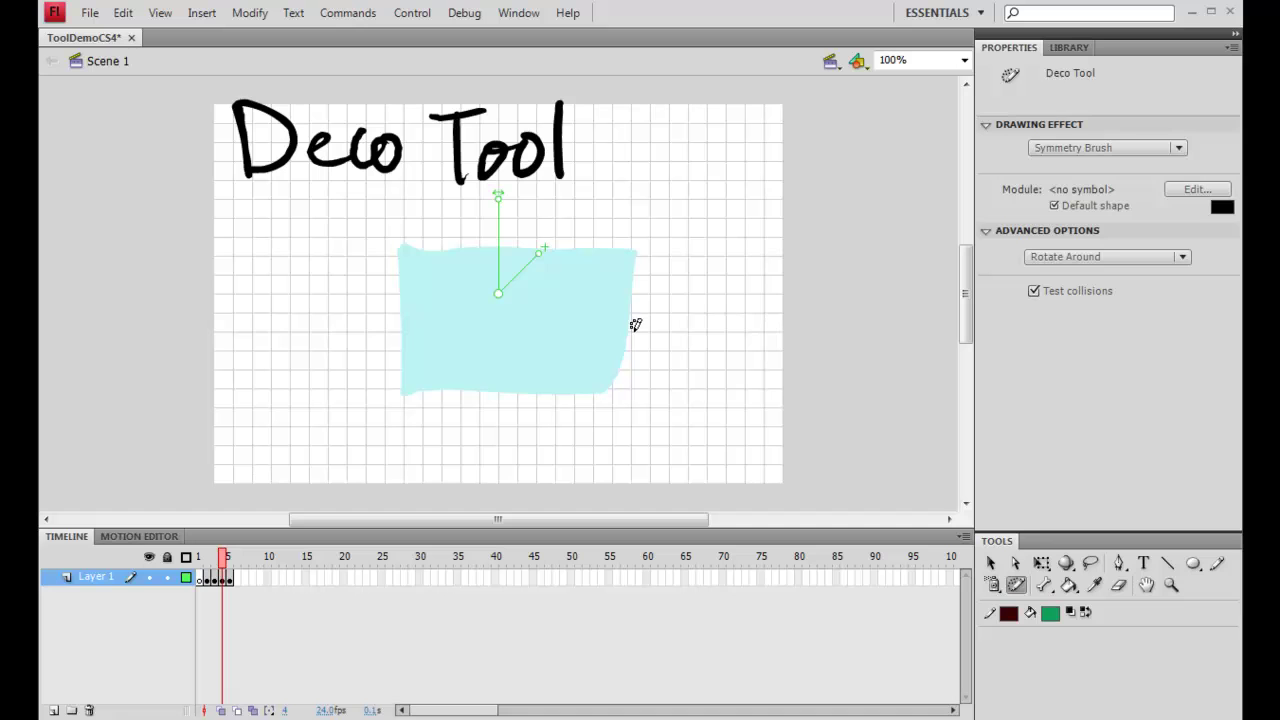
click(1096, 148)
click(1085, 170)
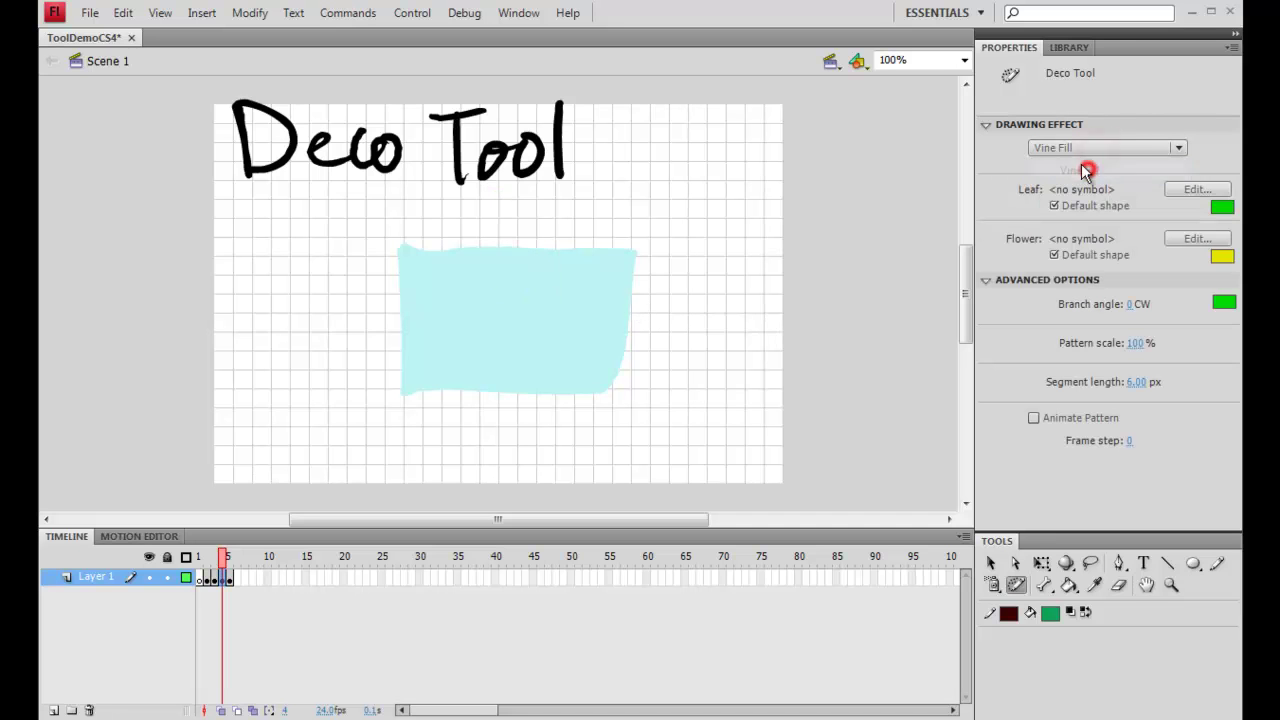
click(561, 307)
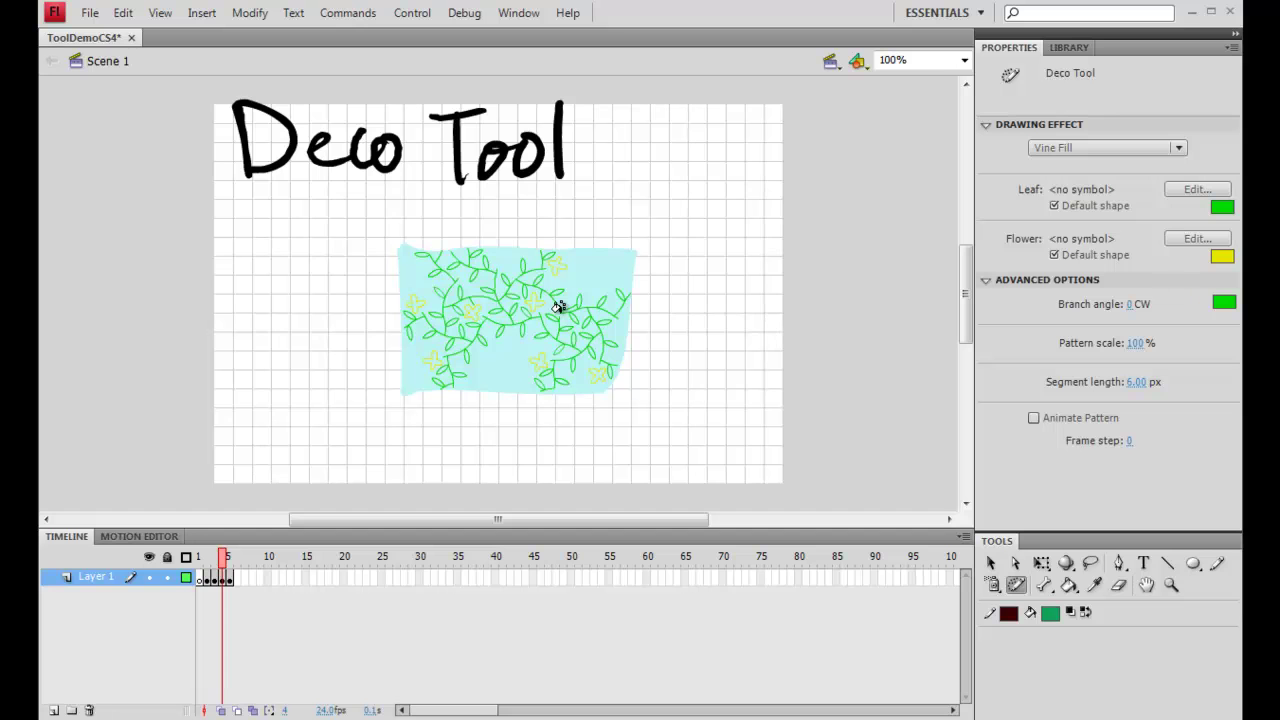
Cover the stage with a Grid Fill of black squares, then go to frame 5.
click(1094, 147)
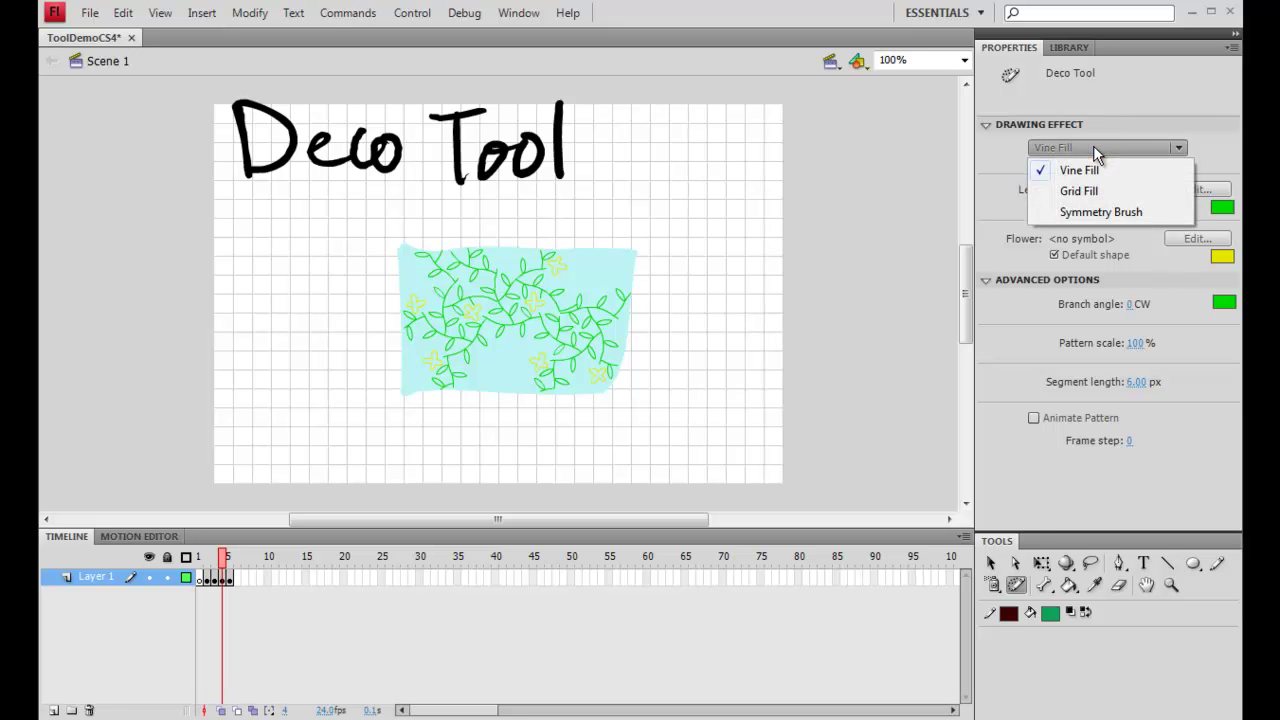
click(1082, 192)
click(751, 403)
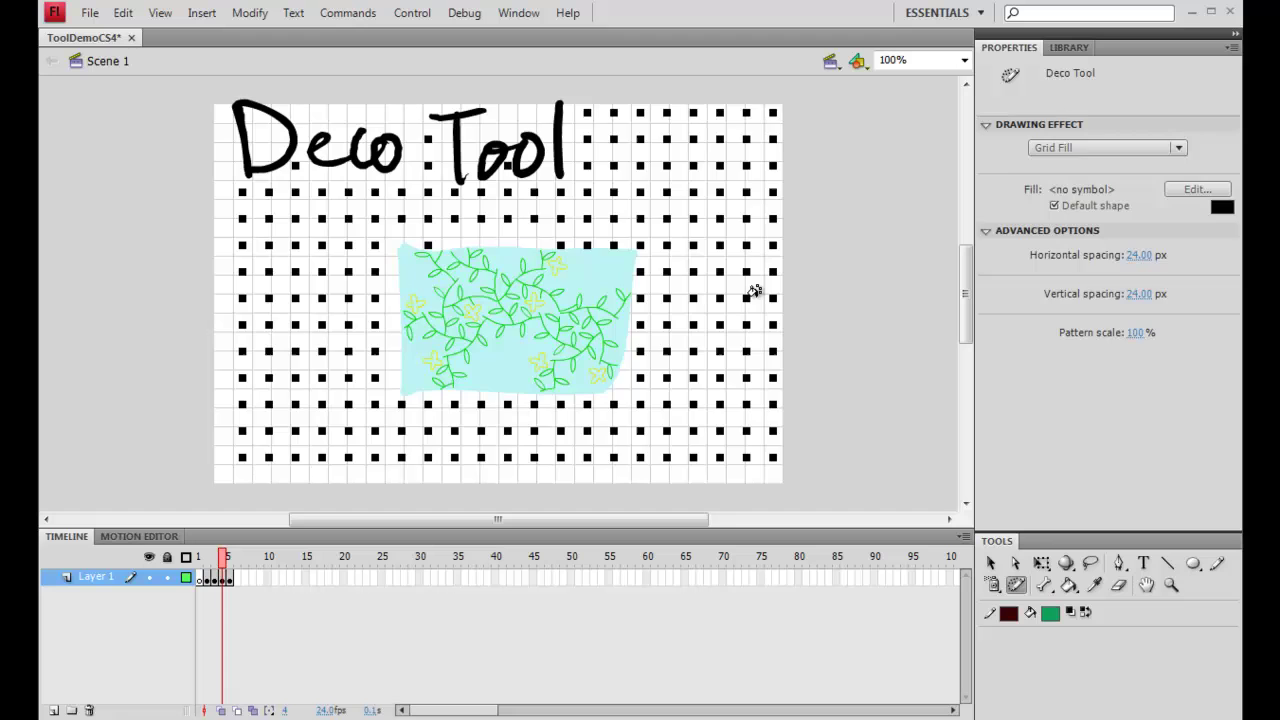
key(v)
key(period)
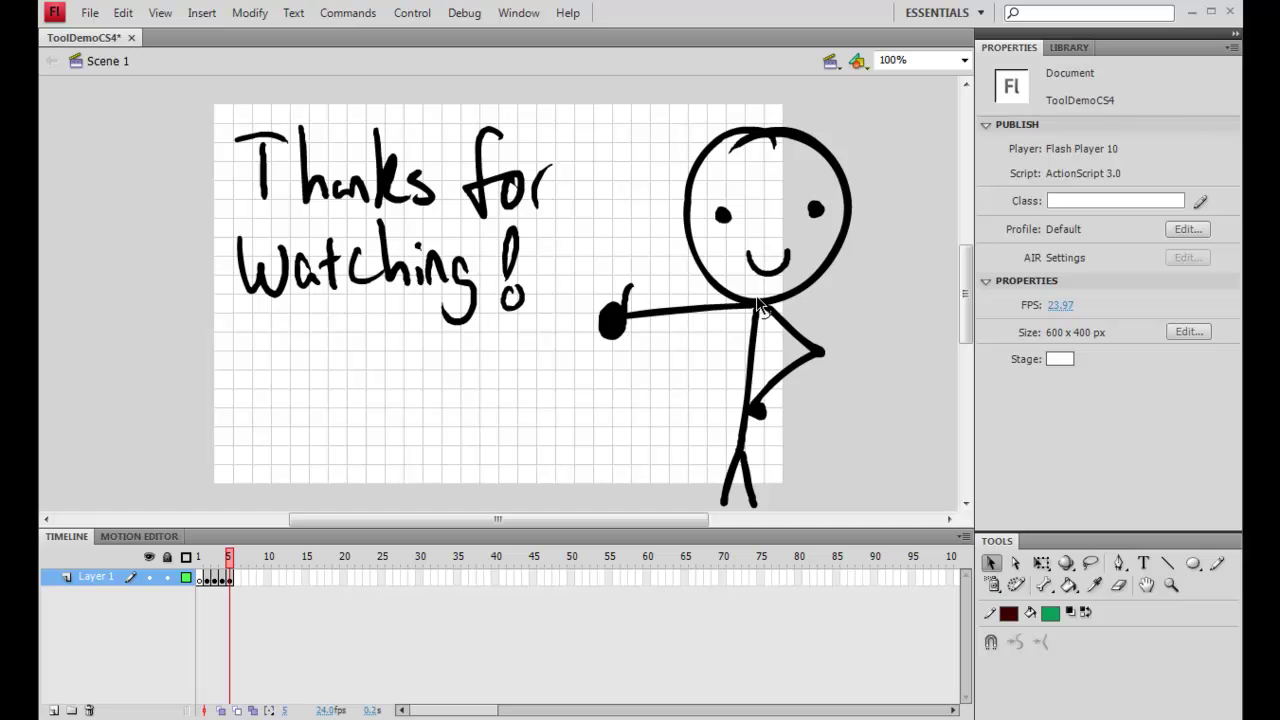
Activate the Spray Brush Tool with B on the Thanks for Watching frame.
key(b)
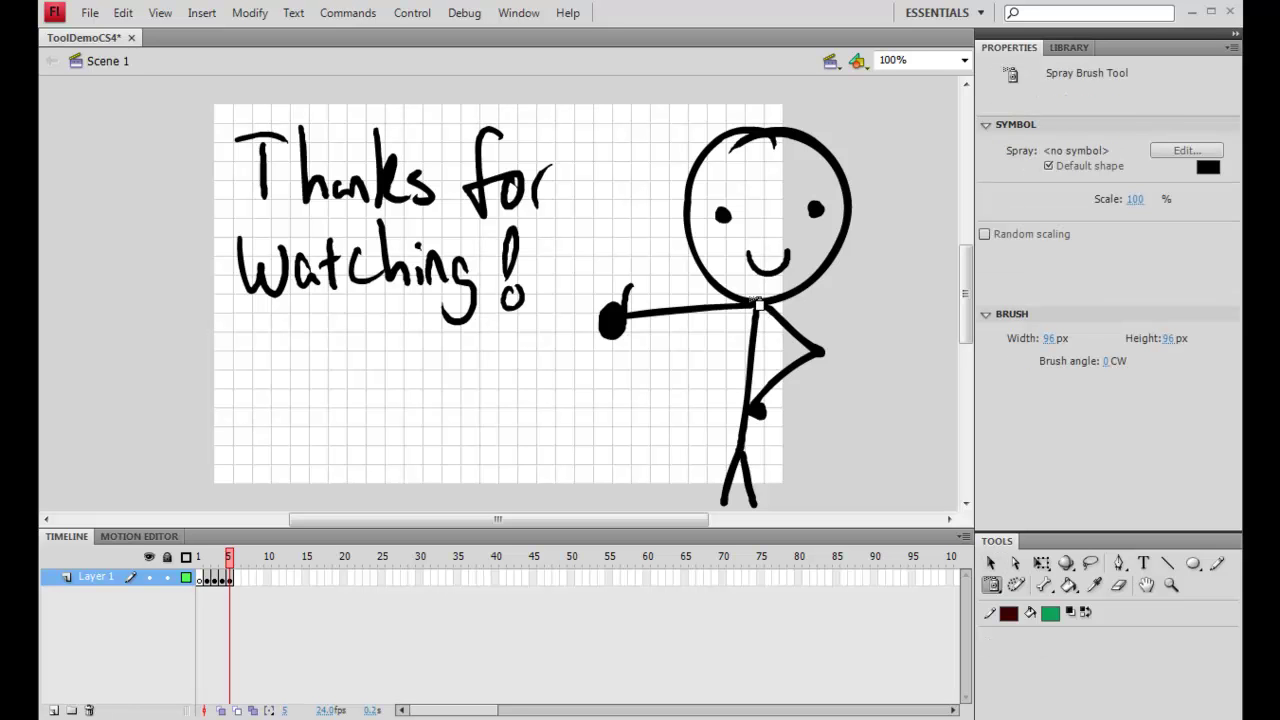